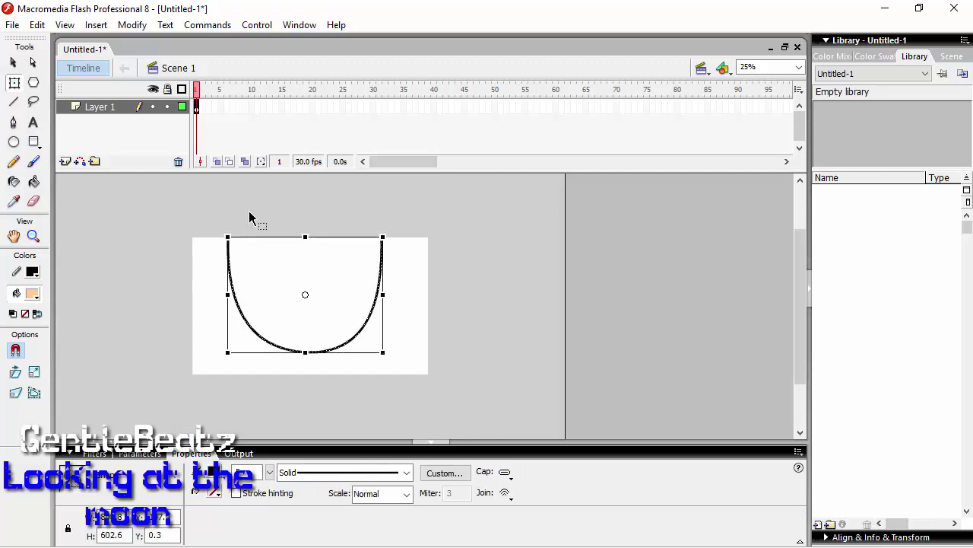
pyautogui.click(251, 217)
pyautogui.press('n')
pyautogui.moveTo(293, 240)
pyautogui.mouseDown()
pyautogui.moveTo(343, 218)
pyautogui.moveTo(229, 237)
pyautogui.mouseUp()
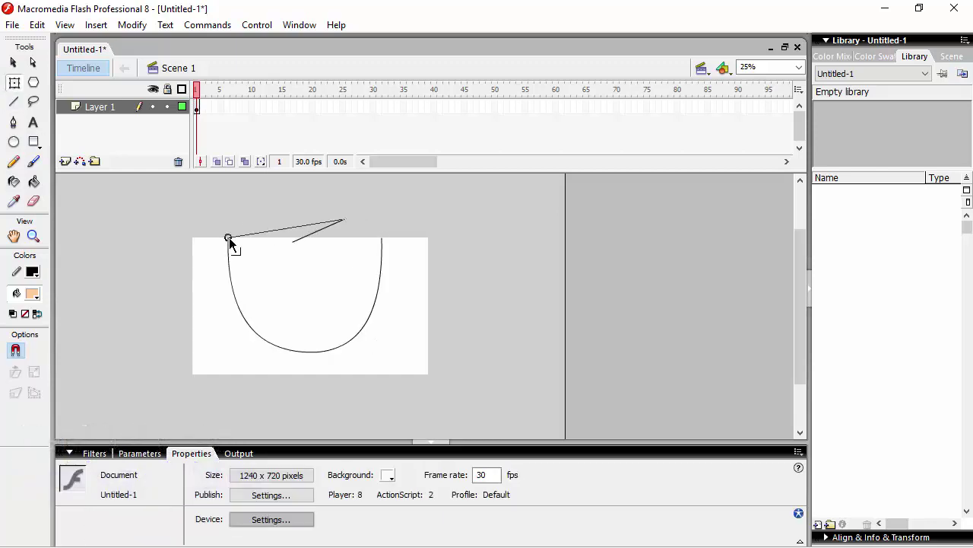
pyautogui.hotkey('ctrl', 'z')
# Widen the face outline by pulling its right side and upper right end out to the stage's right edge.
pyautogui.click(380, 237)
pyautogui.hotkey('ctrl', '=')
pyautogui.press('n')
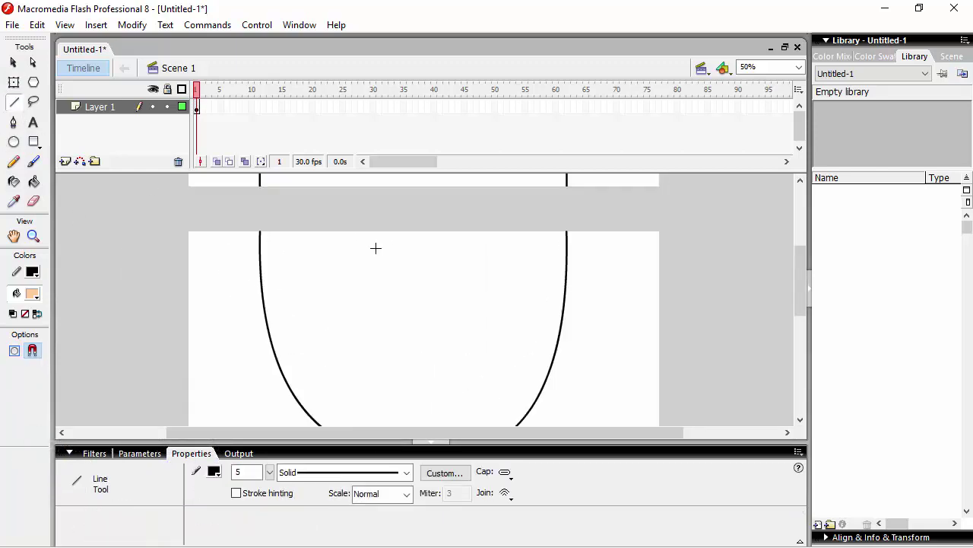
pyautogui.scroll(-1, 376, 247)
pyautogui.click(14, 82)
pyautogui.click(566, 289)
pyautogui.moveTo(570, 346); pyautogui.dragTo(619, 346)
pyautogui.click(606, 290)
pyautogui.scroll(1, 606, 290)
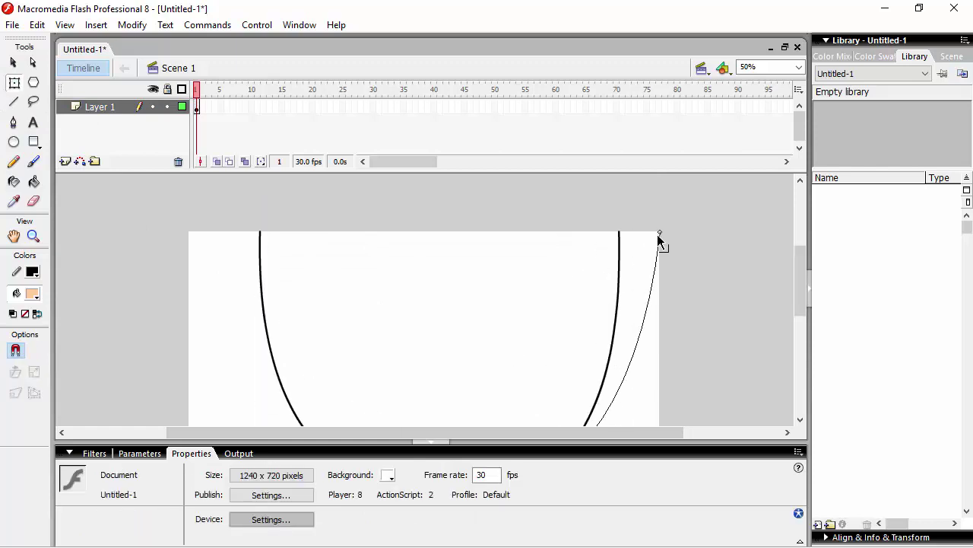
pyautogui.moveTo(659, 241); pyautogui.dragTo(583, 409)
pyautogui.hotkey('ctrl', '-')
# Draw an S-curved fringe strand from the top of the face down toward its left side, bent around a crossing guide line.
pyautogui.press('n')
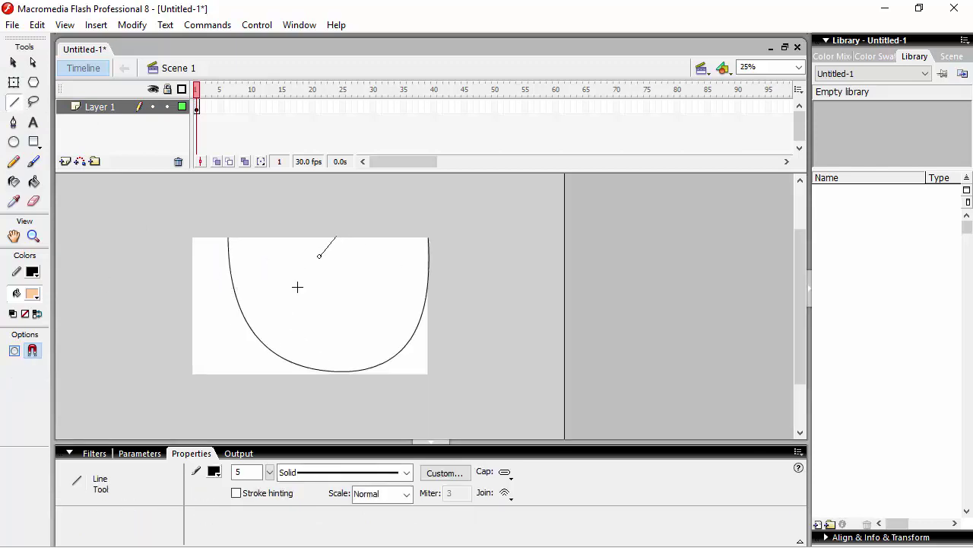
pyautogui.moveTo(306, 308); pyautogui.dragTo(272, 265)
pyautogui.press('q')
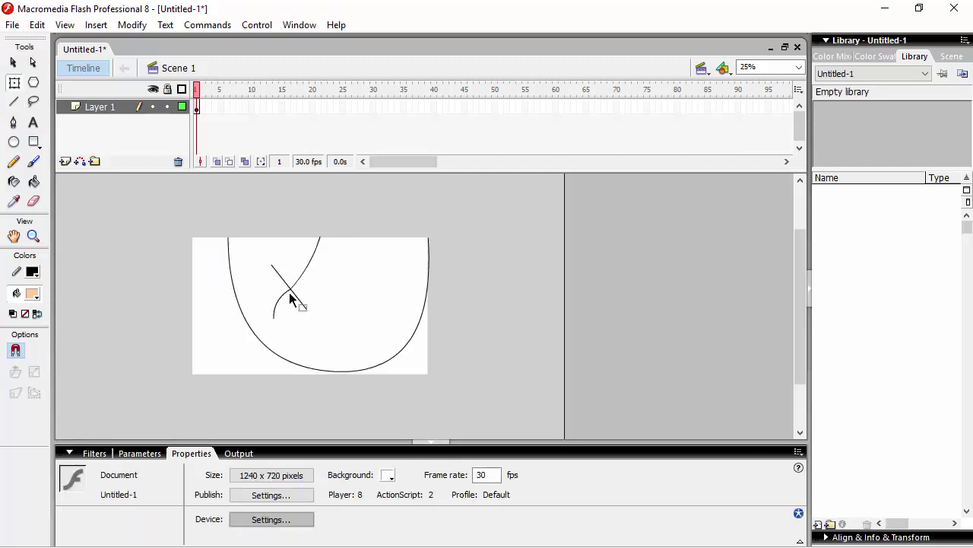
# Pull the right side of the face outline back inward to narrow the face.
pyautogui.click(429, 289)
pyautogui.moveTo(429, 306); pyautogui.dragTo(398, 304)
pyautogui.click(404, 296)
# Add a short pointed tip at the fringe strand's lower end and connect it to the left face outline with a curve.
pyautogui.hotkey('ctrl', '=')
pyautogui.press('n')
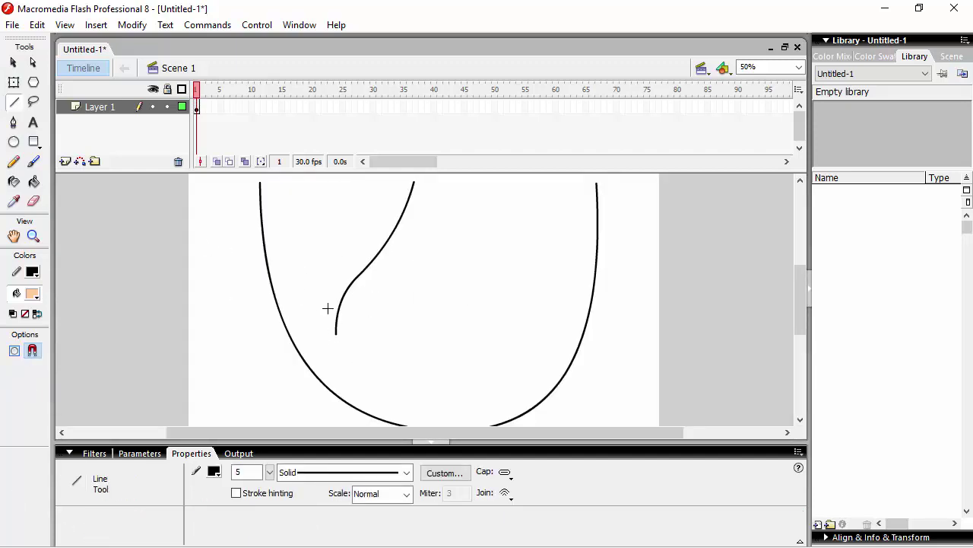
pyautogui.press('q')
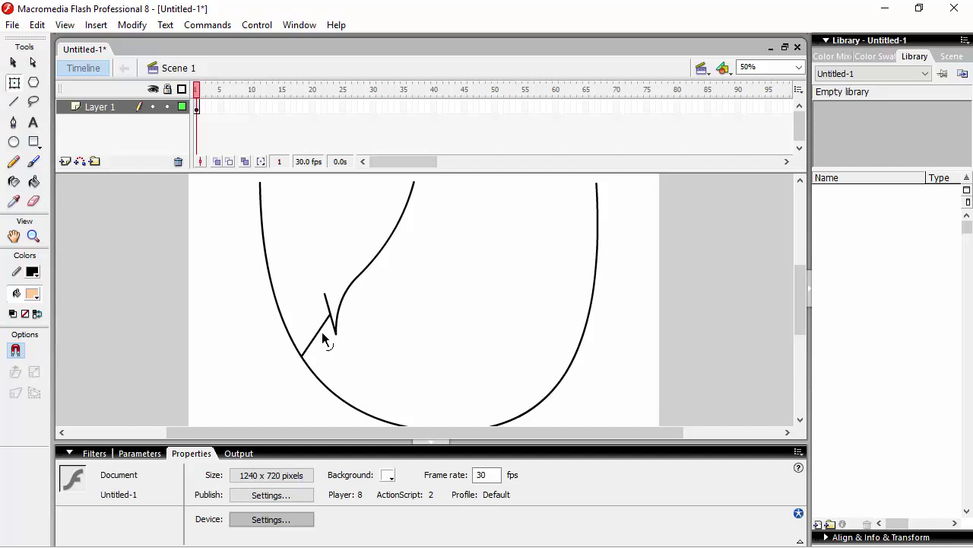
# Draw a second S-curved fringe strand from the middle of the first one toward the right cheek and remove its crossing guide line.
pyautogui.press('n')
pyautogui.moveTo(480, 302); pyautogui.dragTo(514, 271)
pyautogui.press('q')
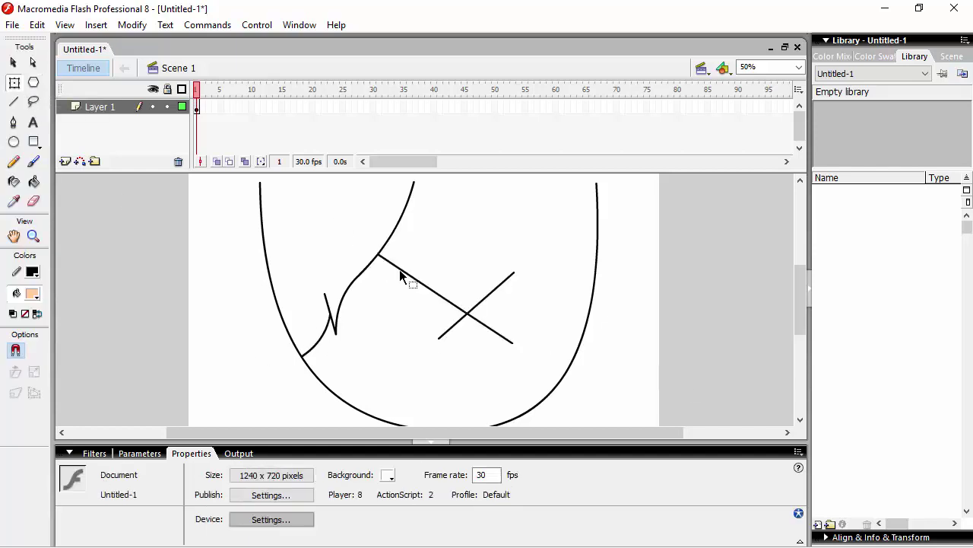
pyautogui.hotkey('ctrl', 'z')
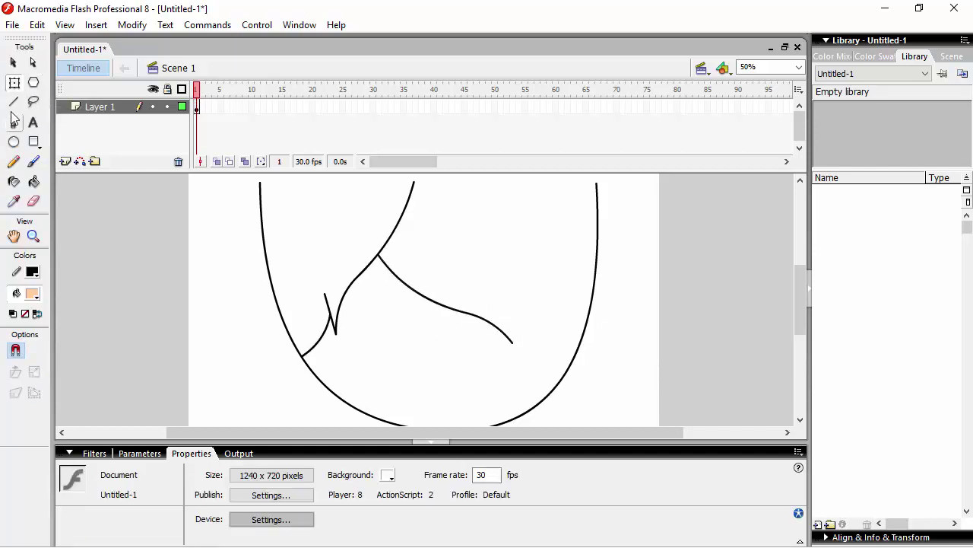
# Add a short pointed tip at the second fringe strand's end and connect it to the right face outline.
pyautogui.click(13, 101)
pyautogui.moveTo(501, 306); pyautogui.dragTo(513, 343)
pyautogui.press('q')
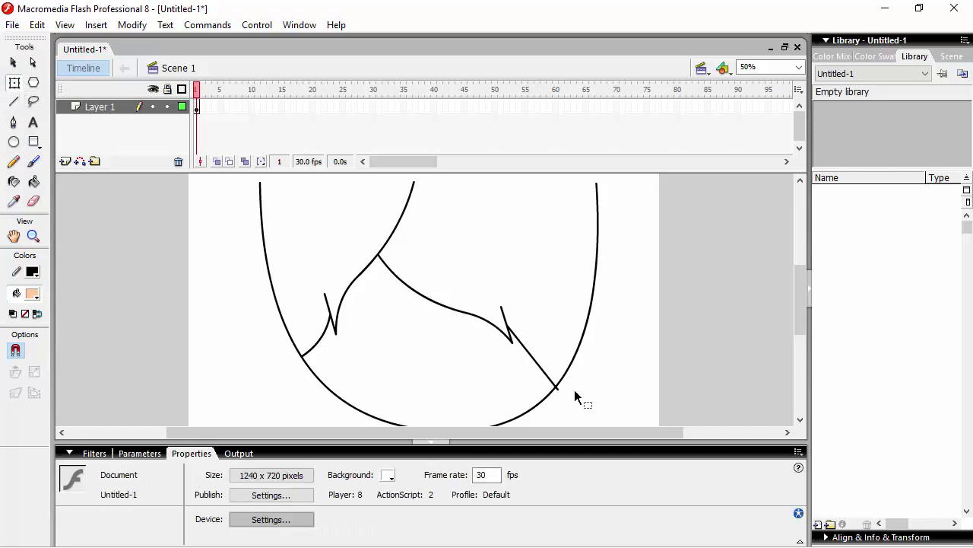
# Select the whole drawing and move it down to Y 50.0 on the stage.
pyautogui.hotkey('ctrl', '-')
pyautogui.moveTo(156, 200); pyautogui.dragTo(505, 392)
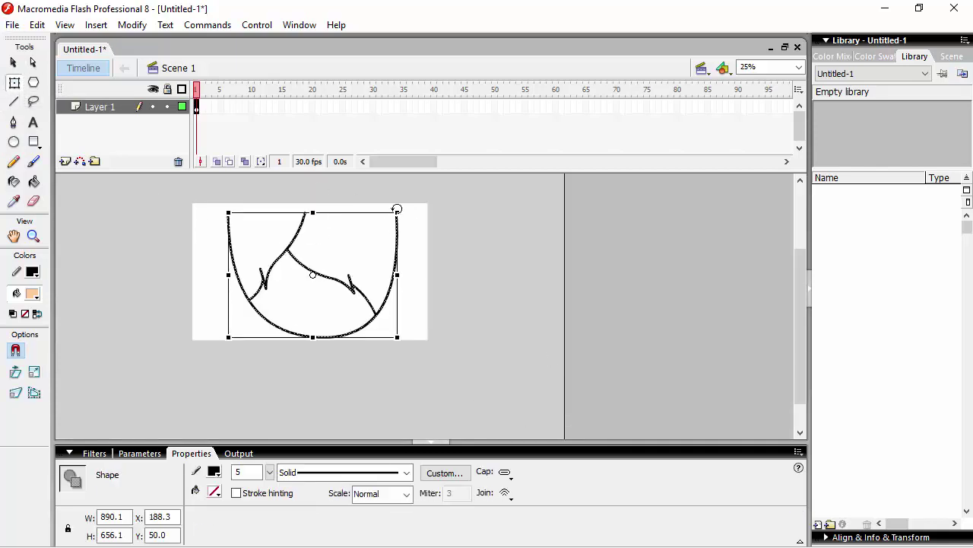
pyautogui.press('Escape')
# Fill the face area below the fringe with the peach skin colour.
pyautogui.hotkey('ctrl', '=')
pyautogui.press('k')
pyautogui.click(426, 365)
# Shorten the fringe's upper strand by cutting it with a crossing line, and bend the remainder into a small curl.
pyautogui.press('n')
pyautogui.scroll(2, 294, 246)
pyautogui.moveTo(413, 321); pyautogui.dragTo(320, 237)
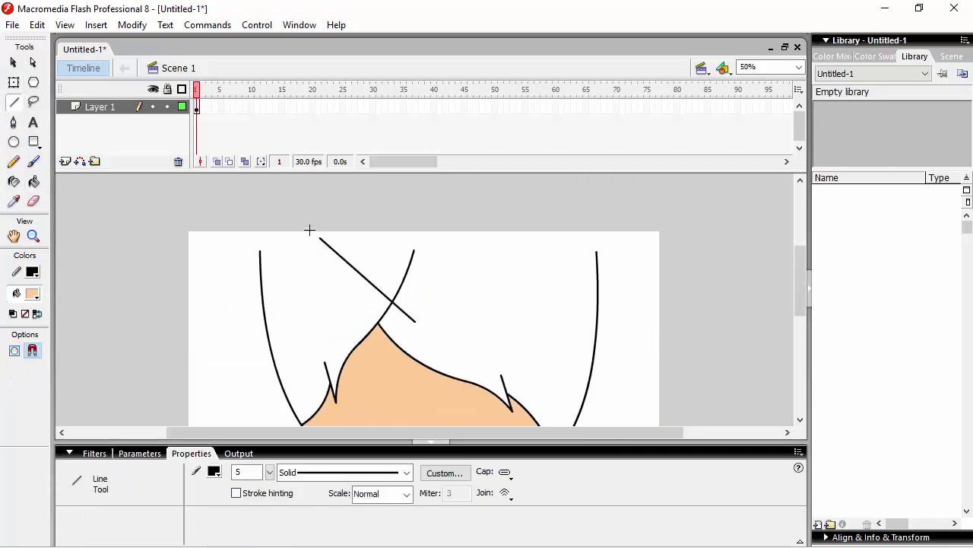
pyautogui.press('q')
pyautogui.click(402, 286)
pyautogui.press('Delete')
pyautogui.scroll(-2, 390, 311)
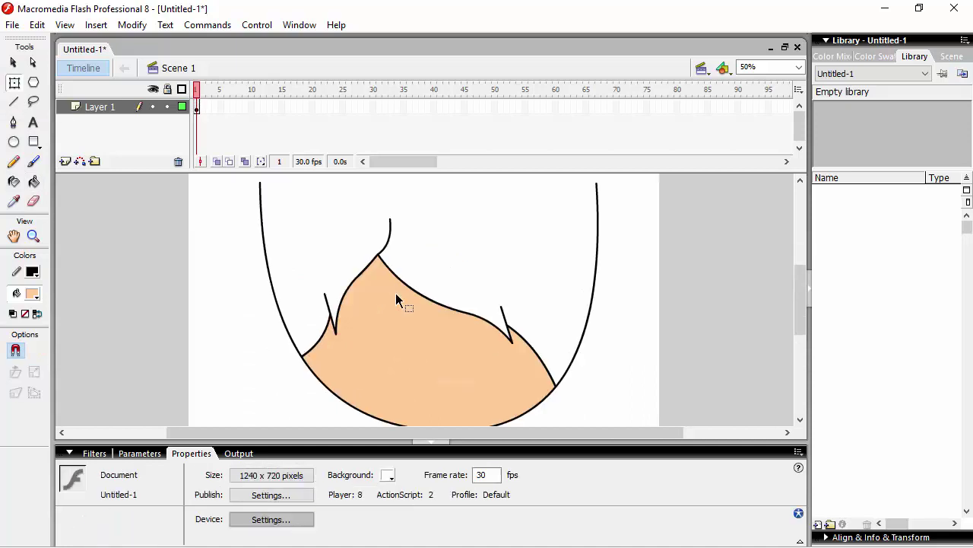
# Draw a short diagonal hair tip inward from the left head outline and delete the outline above it.
pyautogui.scroll(2, 403, 300)
pyautogui.press('n')
pyautogui.moveTo(287, 352); pyautogui.dragTo(266, 318)
pyautogui.press('q')
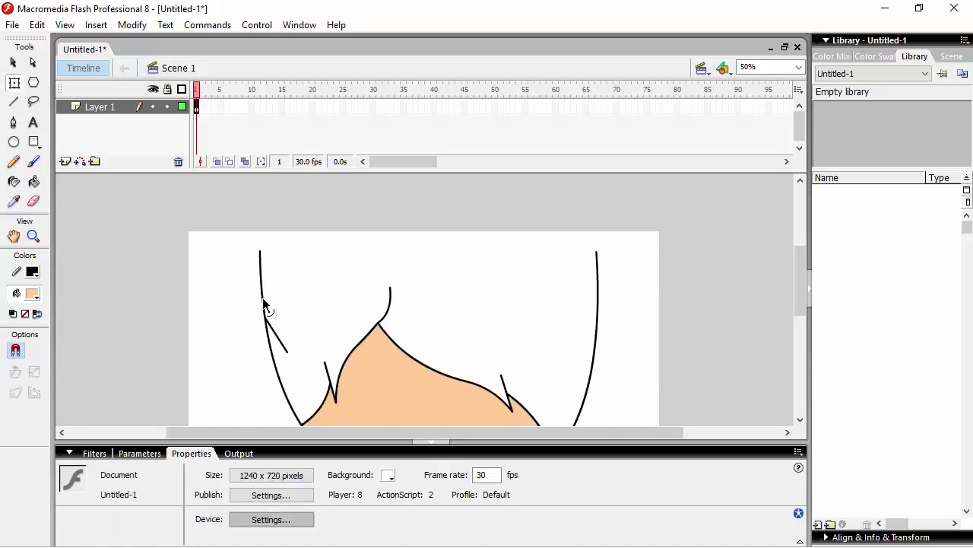
pyautogui.click(264, 306)
pyautogui.click(306, 266)
# Split the left head outline with a crossing line, bend it into an S-curve, and delete both guide pieces.
pyautogui.press('n')
pyautogui.moveTo(261, 393); pyautogui.dragTo(306, 373)
pyautogui.hotkey('ctrl', '=')
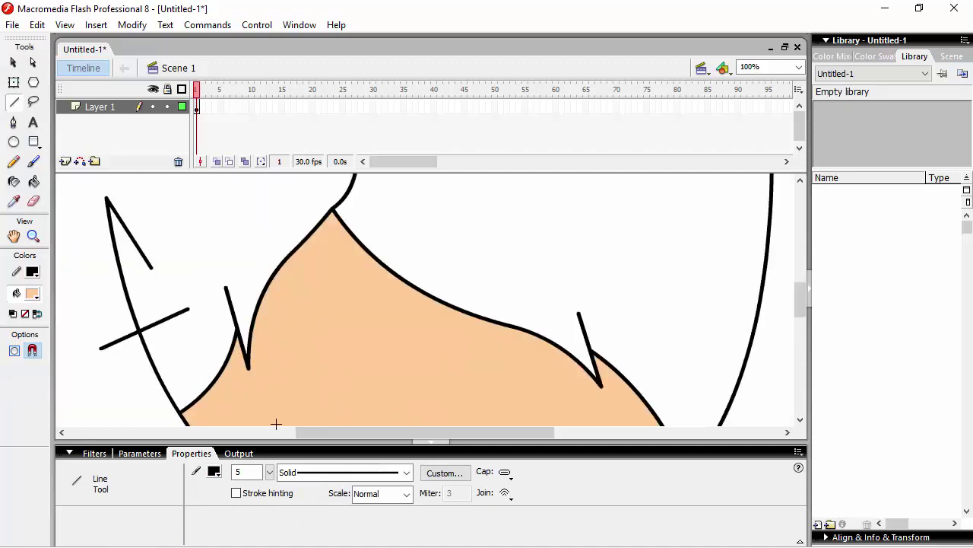
pyautogui.hscroll(-2, 277, 424)
pyautogui.press('q')
pyautogui.click(206, 326)
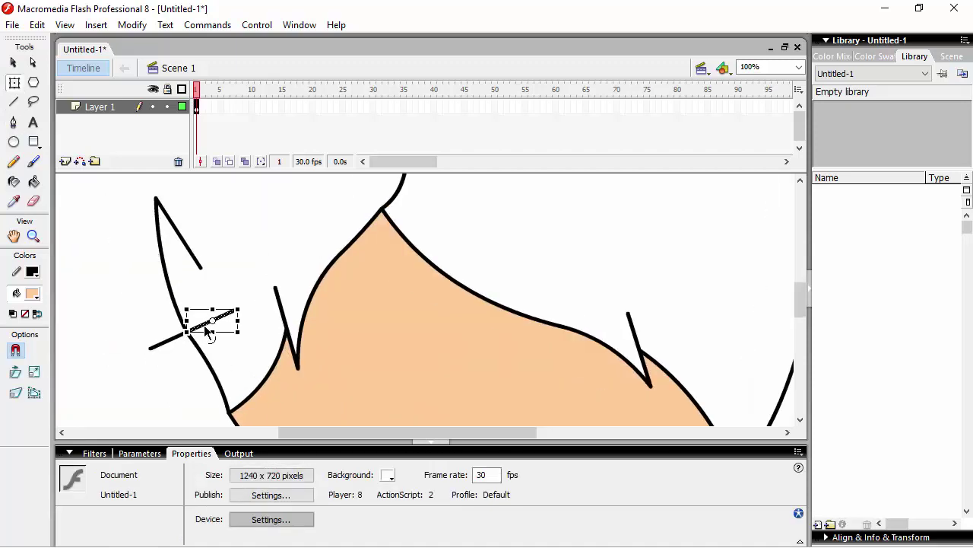
pyautogui.press('Delete')
pyautogui.click(169, 340)
pyautogui.press('Delete')
pyautogui.hotkey('ctrl', '-')
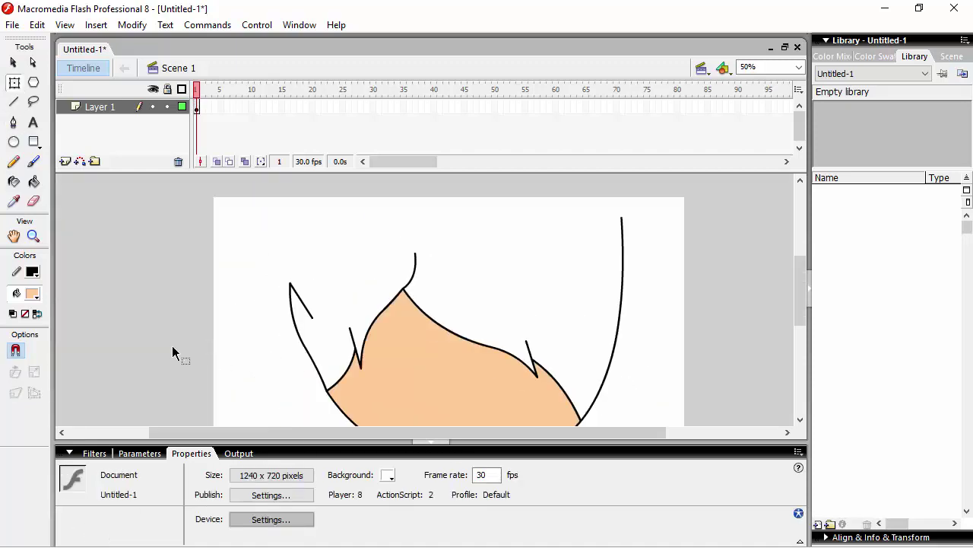
# Draw a line from the left hair tip up toward the top of the head and bend it outward.
pyautogui.hscroll(1, 173, 352)
pyautogui.press('n')
pyautogui.moveTo(354, 210); pyautogui.dragTo(276, 299)
pyautogui.press('v')
pyautogui.moveTo(313, 251); pyautogui.dragTo(284, 206)
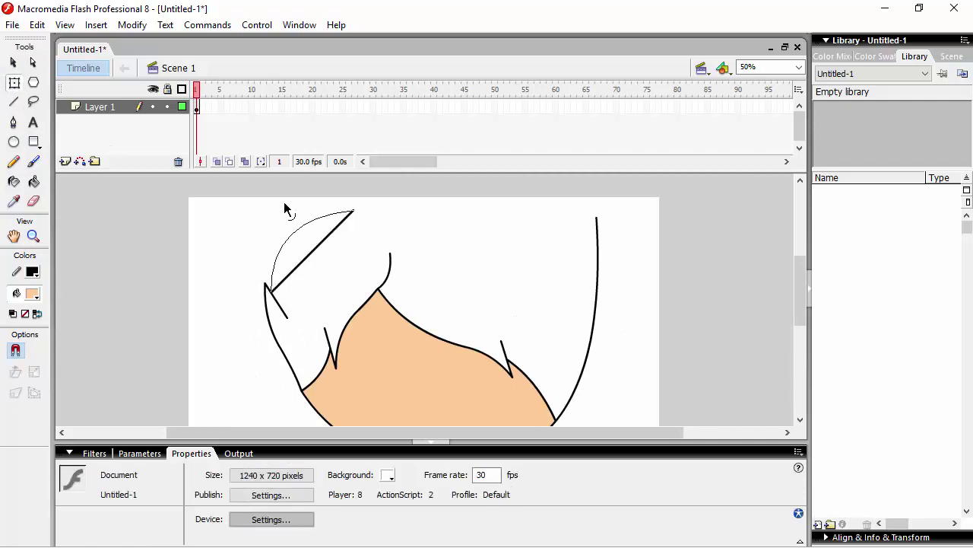
# Extend the left hair curve above the stage as an S-shaped strand, and delete the crossing guide line.
pyautogui.scroll(3, 381, 244)
pyautogui.click(13, 101)
pyautogui.click(14, 82)
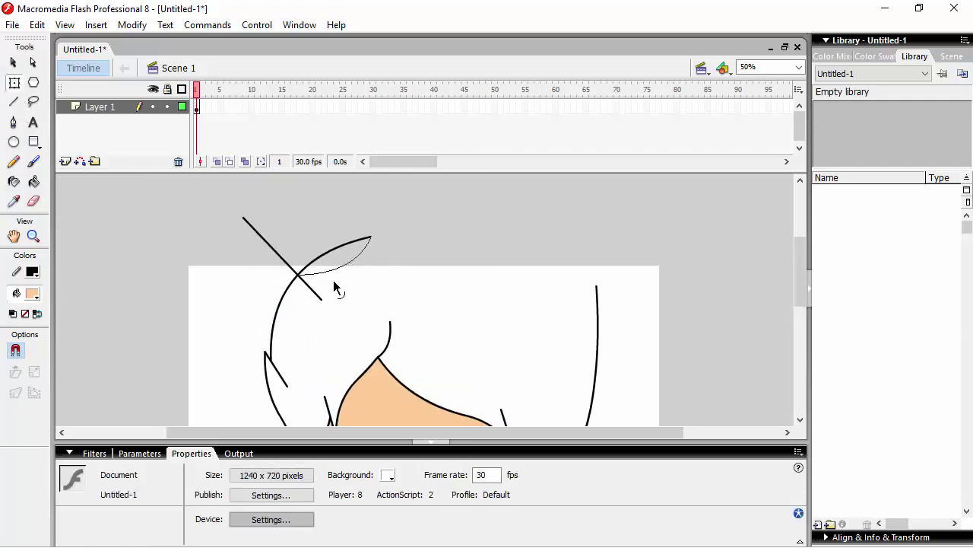
pyautogui.click(270, 245)
pyautogui.press('Delete')
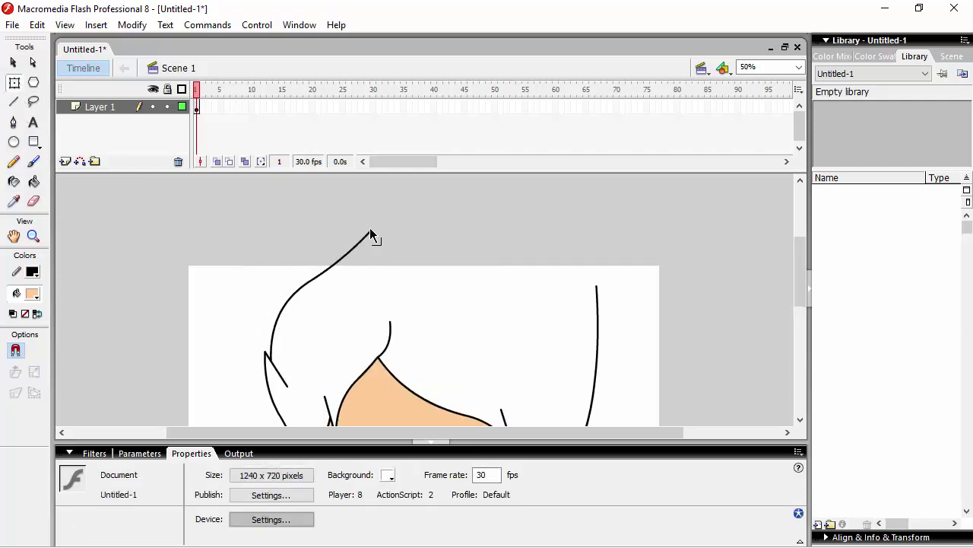
# Add a short tip at the left strand's peak and a wavy strand across the head's top ending in another tip.
pyautogui.press('n')
pyautogui.moveTo(336, 295); pyautogui.dragTo(362, 251)
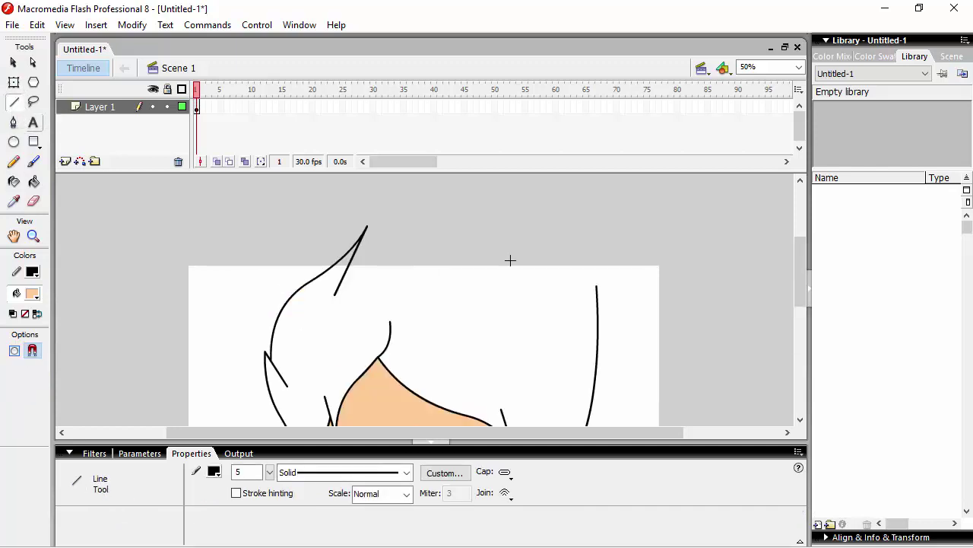
pyautogui.moveTo(425, 217); pyautogui.dragTo(424, 293)
pyautogui.press('q')
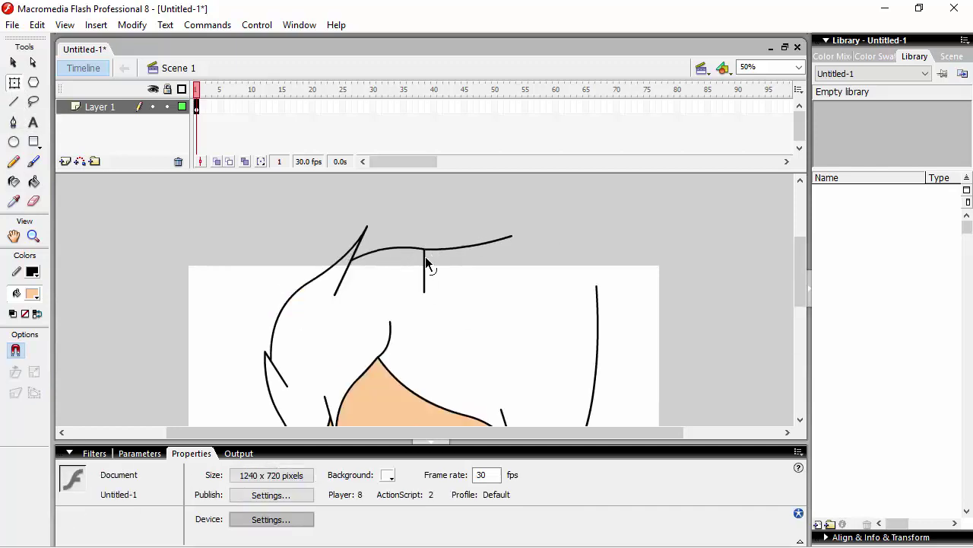
pyautogui.click(13, 102)
pyautogui.moveTo(443, 261); pyautogui.dragTo(512, 236)
pyautogui.hscroll(3, 456, 381)
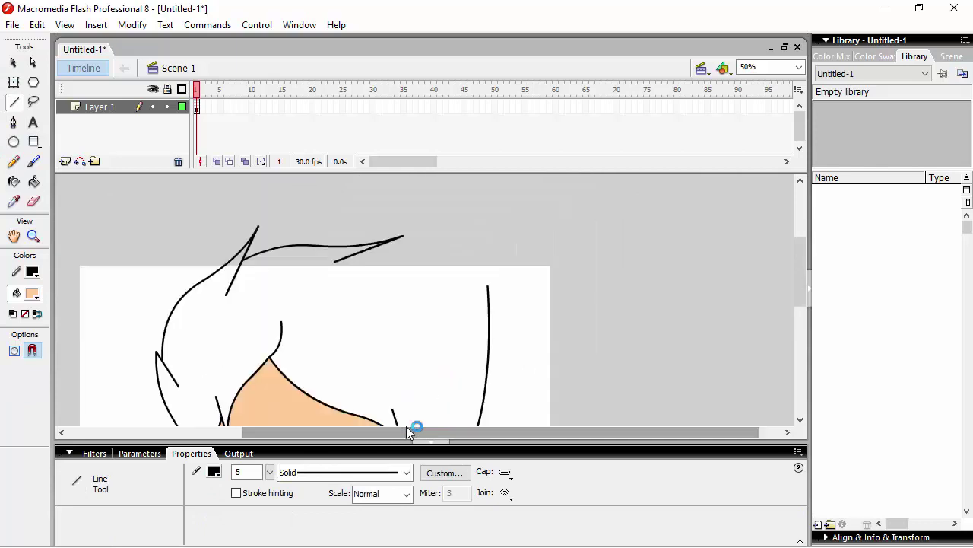
pyautogui.moveTo(556, 294); pyautogui.dragTo(556, 293)
pyautogui.press('q')
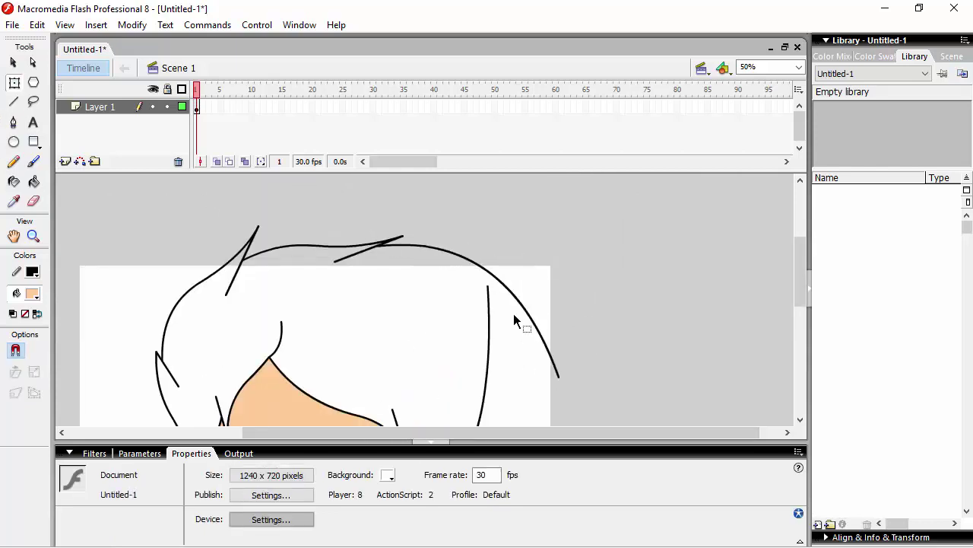
pyautogui.hotkey('ctrl', 'z')
pyautogui.press('n')
pyautogui.moveTo(479, 285); pyautogui.dragTo(538, 252)
pyautogui.press('q')
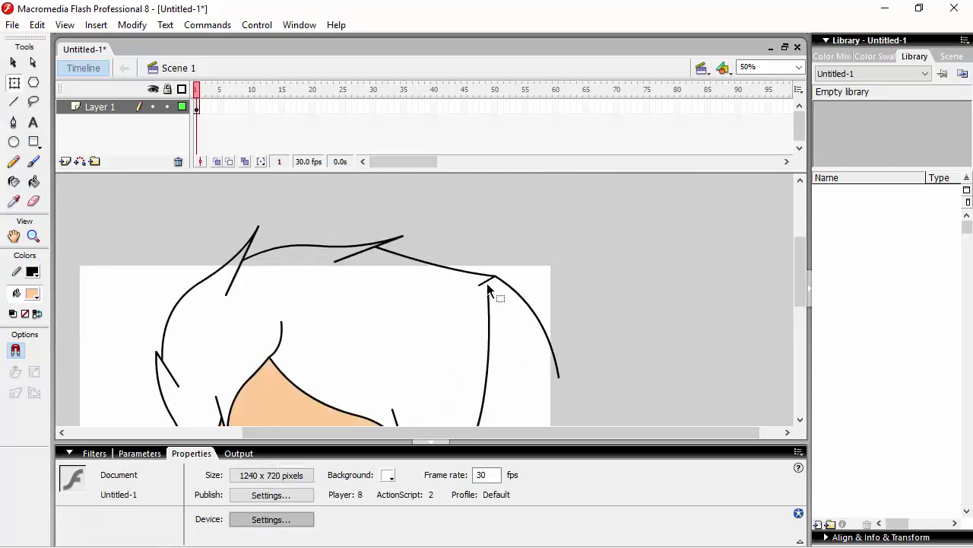
pyautogui.moveTo(498, 285); pyautogui.dragTo(476, 304)
pyautogui.click(476, 304)
pyautogui.scroll(-3, 479, 251)
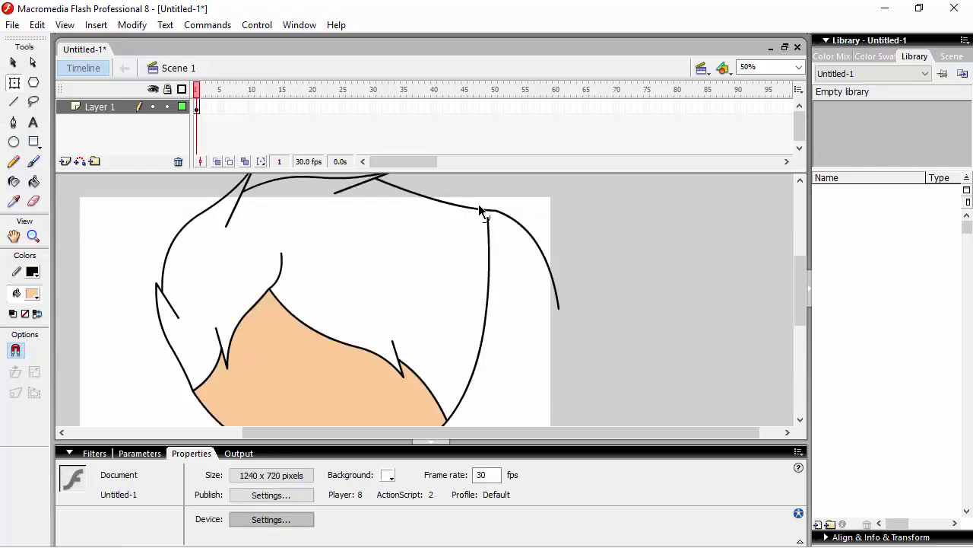
pyautogui.moveTo(481, 217); pyautogui.dragTo(543, 280)
pyautogui.click(542, 279)
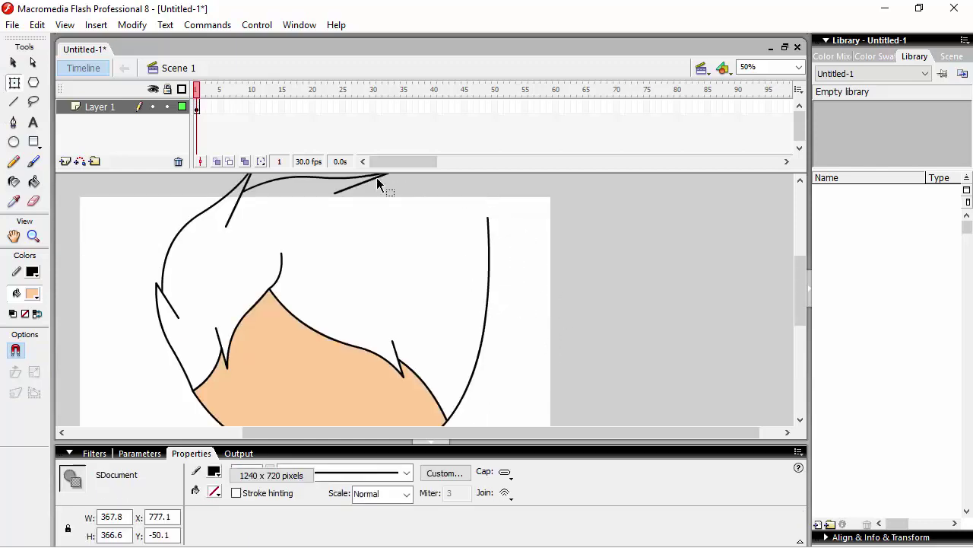
pyautogui.press('Delete')
# Remove the upper right side of the old face outline and try a new hair strand on the head's right side.
pyautogui.press('n')
pyautogui.scroll(3, 528, 319)
pyautogui.press('q')
pyautogui.click(528, 311)
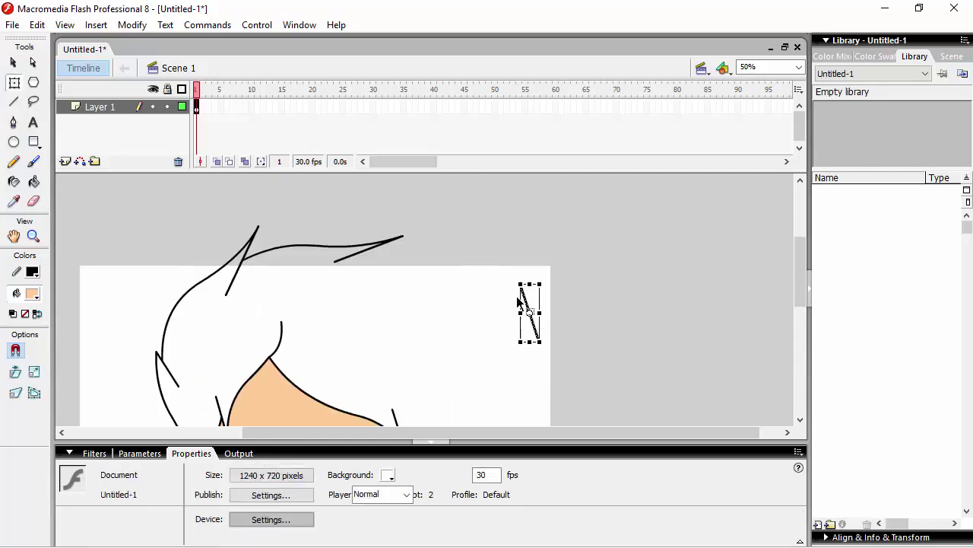
pyautogui.scroll(-3, 528, 311)
pyautogui.moveTo(530, 220); pyautogui.dragTo(373, 176)
pyautogui.click(544, 282)
pyautogui.hotkey('ctrl', 'z')
# Draw an S-curved strand from the top tip down the head's right side, ending in a short pointed tip.
pyautogui.press('n')
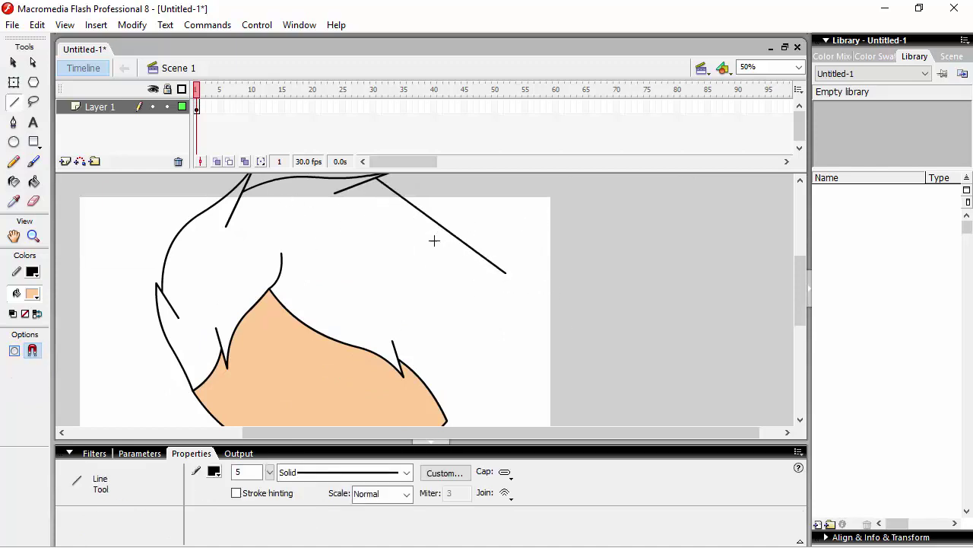
pyautogui.press('q')
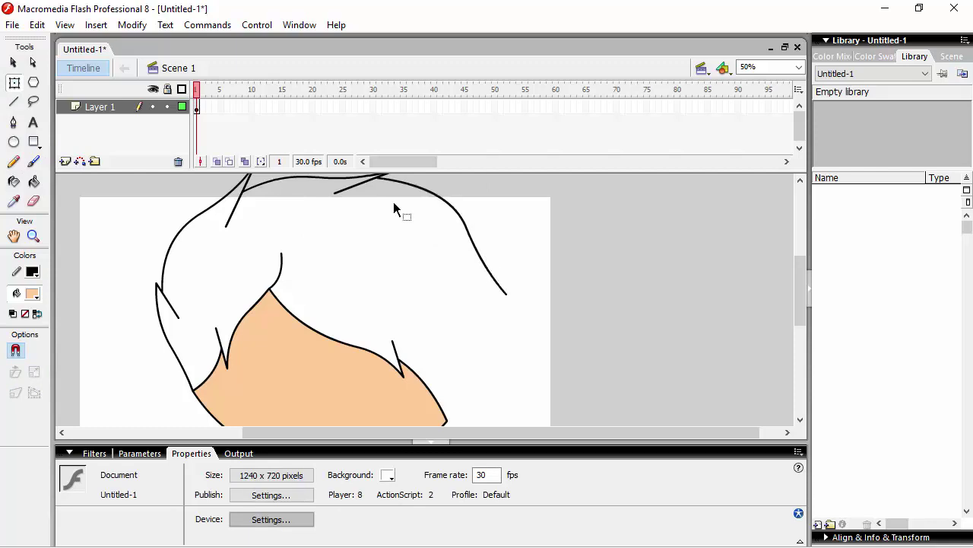
pyautogui.press('n')
pyautogui.moveTo(459, 247); pyautogui.dragTo(508, 297)
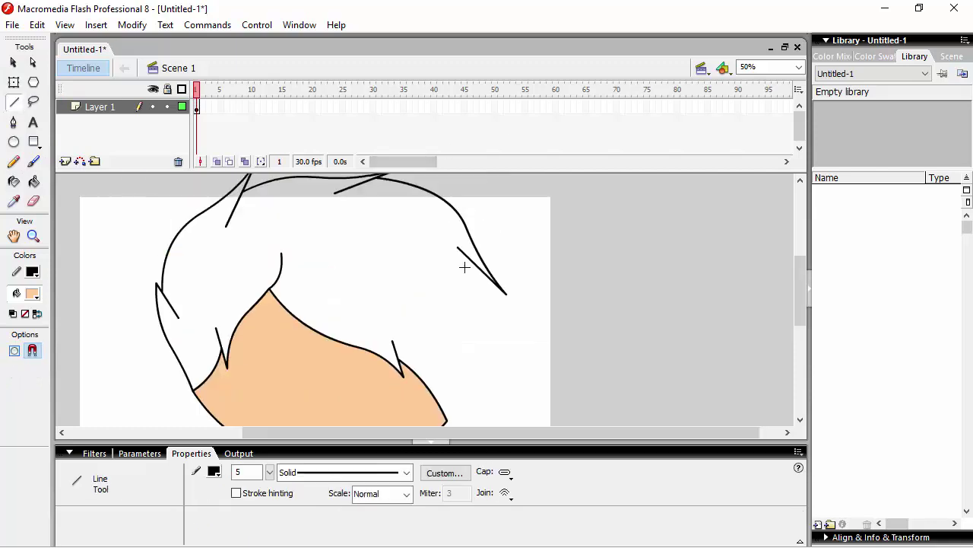
# Draw a wavy strand down from the right hair tip beside the face, remove its guide line, and adjust its lower end.
pyautogui.moveTo(461, 349); pyautogui.dragTo(532, 325)
pyautogui.press('q')
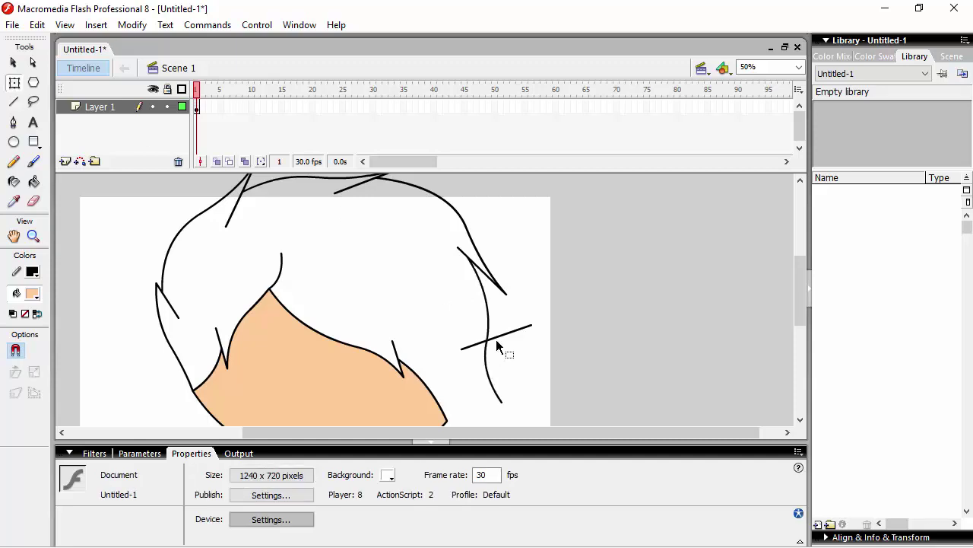
pyautogui.hotkey('ctrl', 'z')
pyautogui.moveTo(502, 401); pyautogui.dragTo(498, 413)
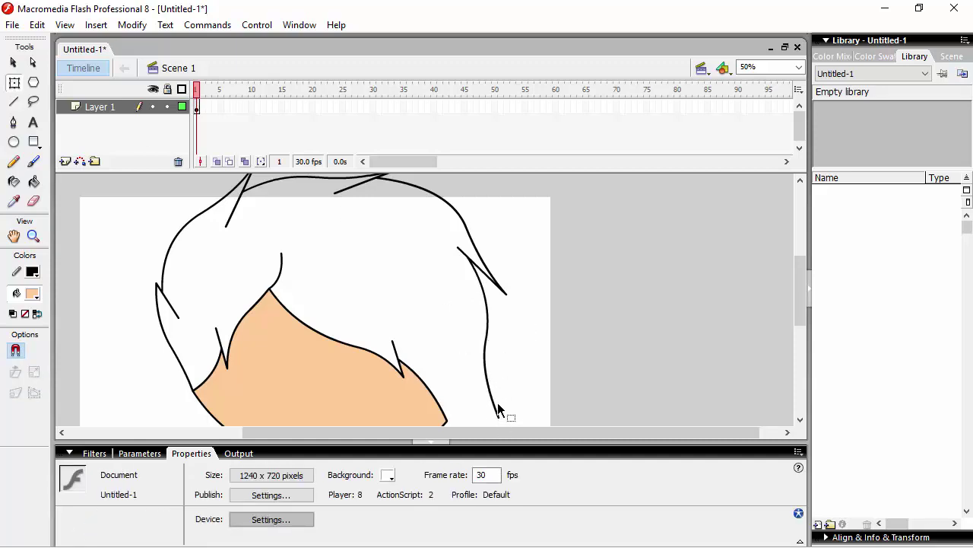
pyautogui.press('n')
pyautogui.scroll(-3, 486, 357)
pyautogui.moveTo(499, 349); pyautogui.dragTo(434, 322)
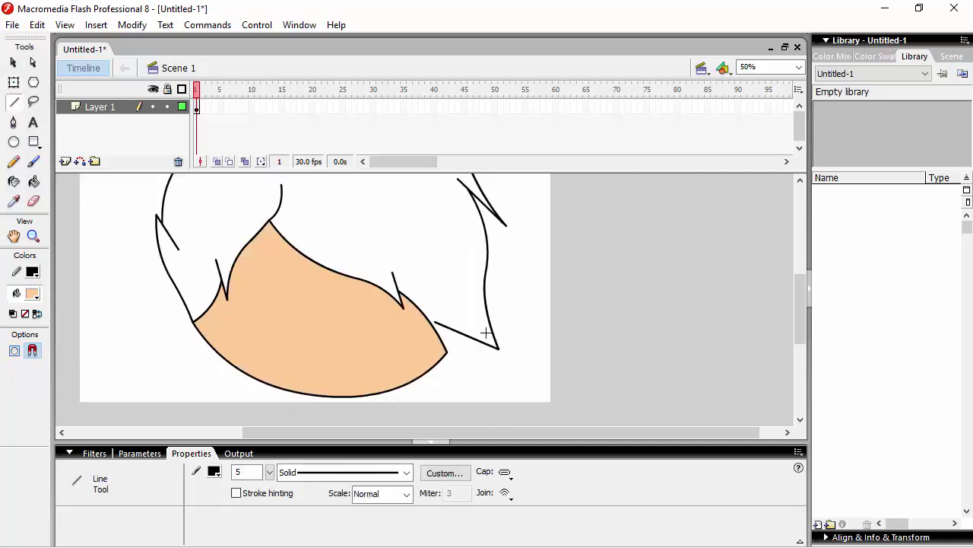
pyautogui.press('q')
pyautogui.hotkey('ctrl', 'z')
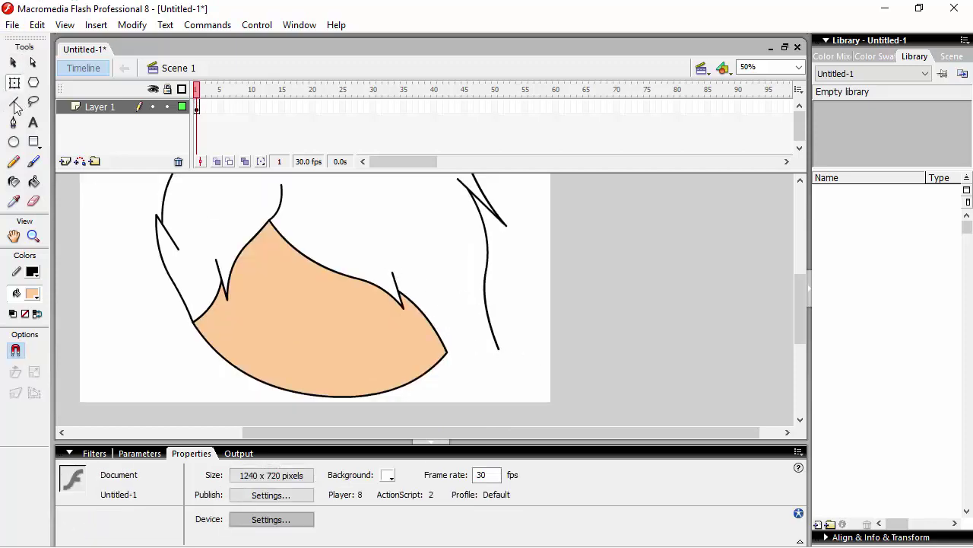
# Close the lower end of the right hair strand with a line to the face's right corner, joining the endpoints.
pyautogui.press('n')
pyautogui.press('q')
pyautogui.moveTo(461, 320)
pyautogui.mouseDown()
pyautogui.moveTo(496, 347)
pyautogui.moveTo(491, 373)
pyautogui.mouseUp()
pyautogui.scroll(2, 490, 331)
pyautogui.scroll(-5, 471, 312)
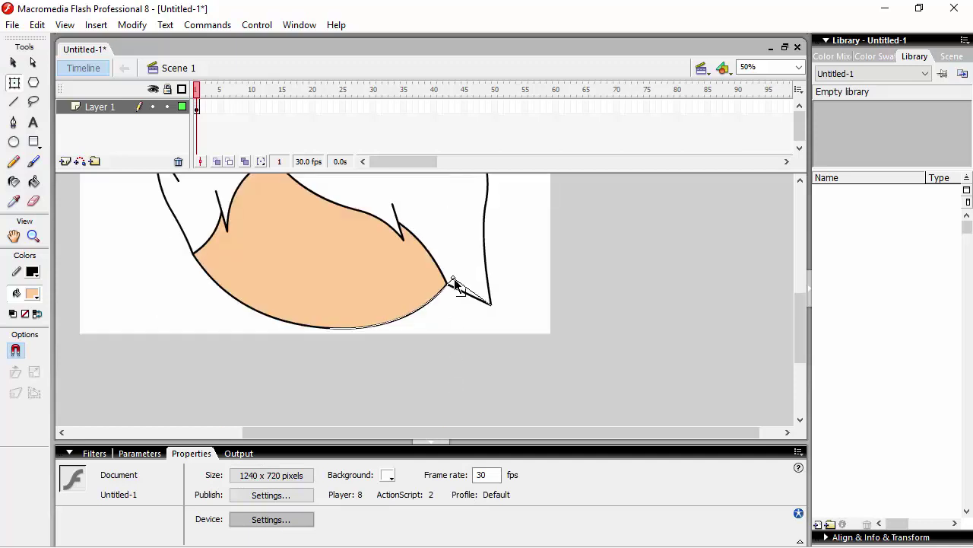
pyautogui.moveTo(486, 302); pyautogui.dragTo(488, 304)
pyautogui.scroll(3, 479, 298)
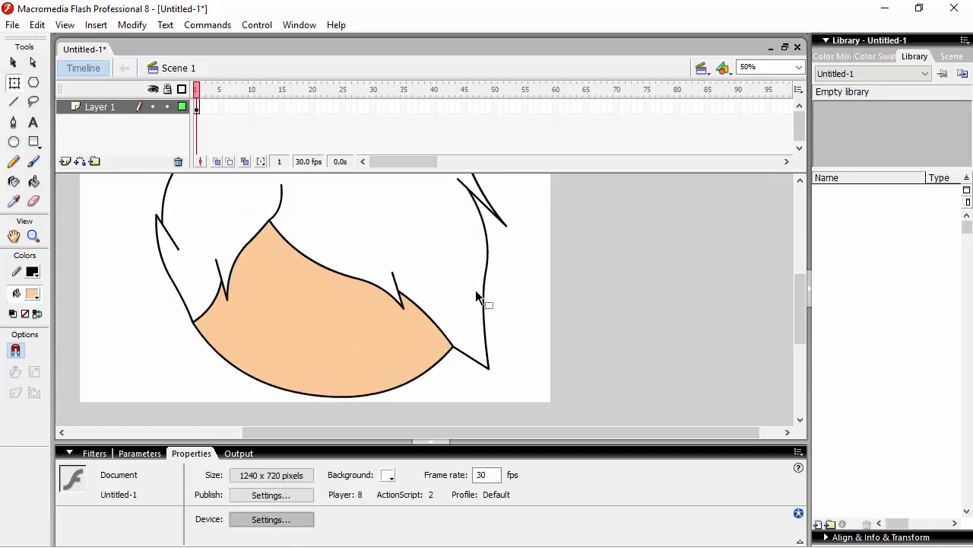
# Fill the hair with dark maroon.
pyautogui.scroll(2, 466, 352)
pyautogui.click(32, 294)
pyautogui.click(185, 343)
pyautogui.click(33, 181)
pyautogui.scroll(-1, 400, 342)
pyautogui.click(400, 341)
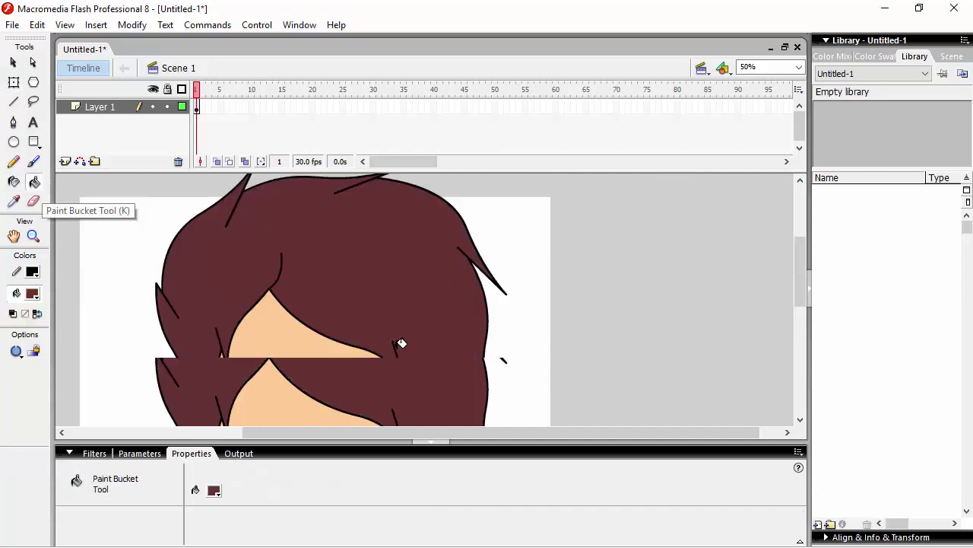
# Mix a very dark grey custom fill colour.
pyautogui.click(32, 293)
pyautogui.click(226, 317)
pyautogui.click(343, 382)
pyautogui.hotkey('ctrl', '-')
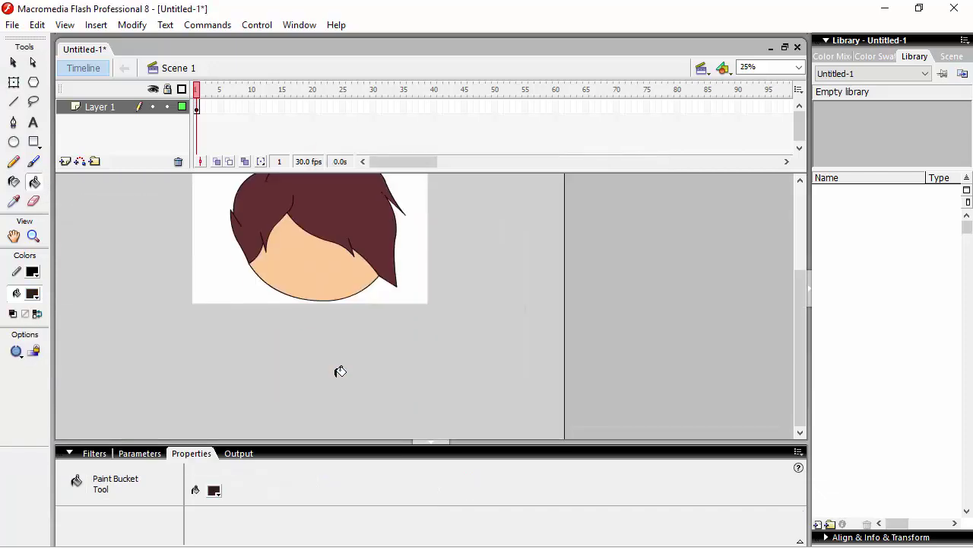
pyautogui.hotkey('ctrl', '-')
# Draw straight lines crossing at the head's centre to divide it into eight sections, and trim their overhanging ends.
pyautogui.click(14, 102)
pyautogui.hotkey('ctrl', '=')
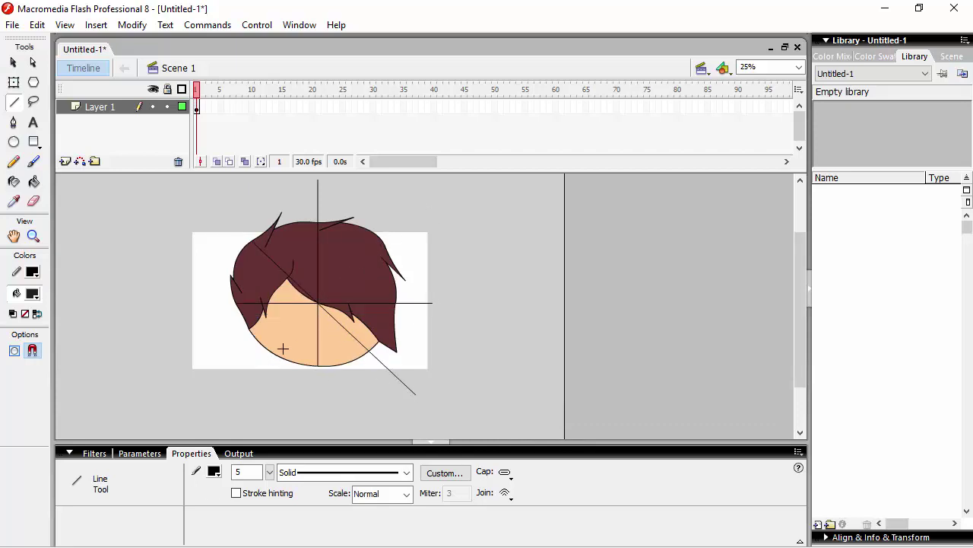
pyautogui.moveTo(403, 209); pyautogui.dragTo(403, 209)
pyautogui.press('q')
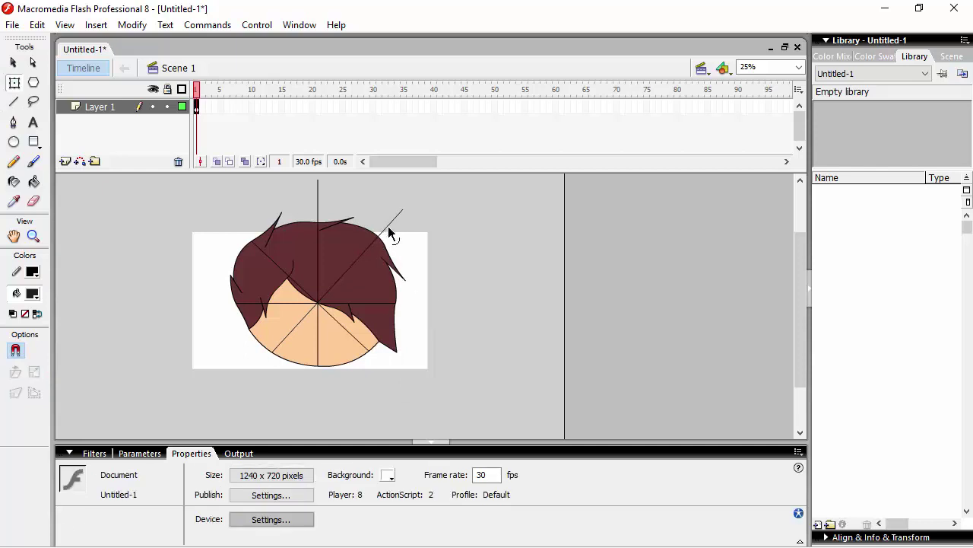
pyautogui.click(320, 206)
# Try filling the hair's left section with dark grey and the neighbouring upper section with teal.
pyautogui.hotkey('ctrl', '=')
pyautogui.press('k')
pyautogui.click(373, 247)
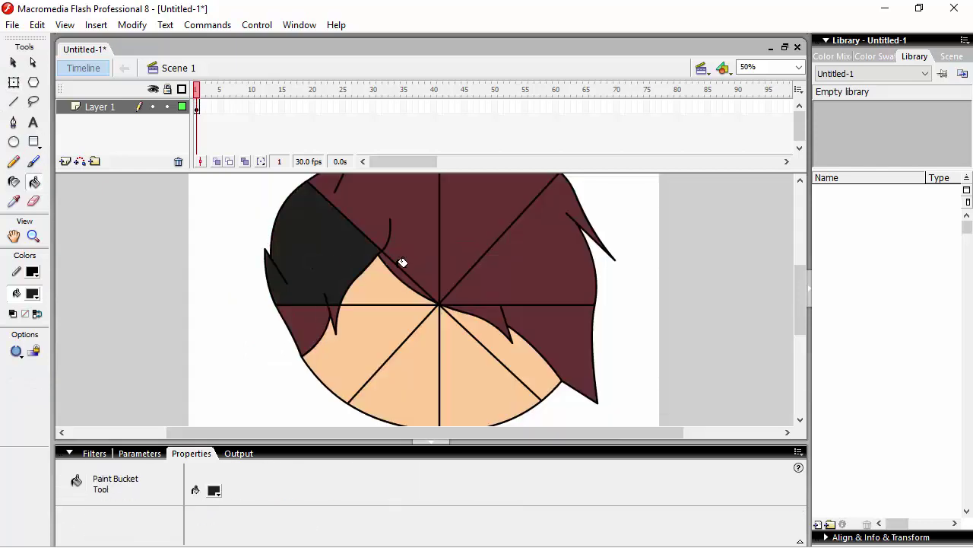
pyautogui.click(32, 293)
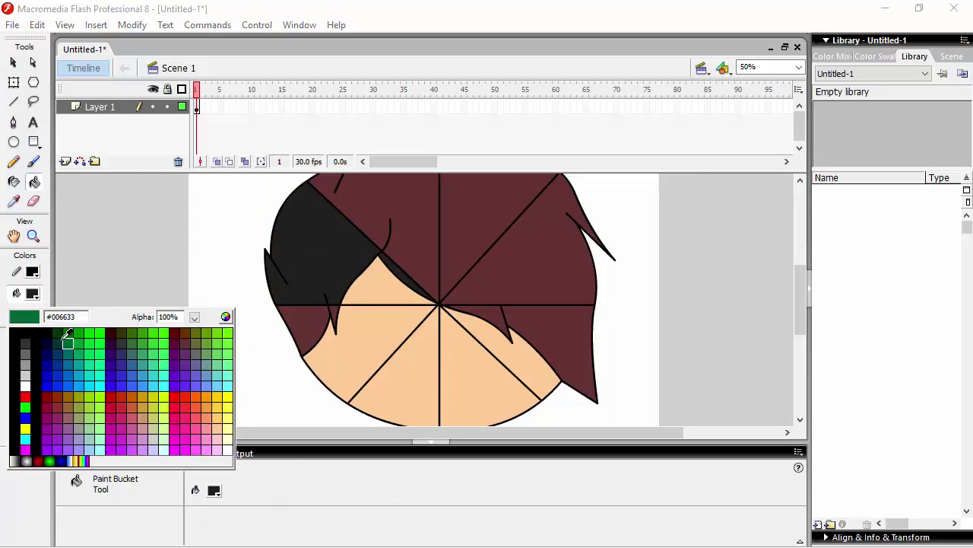
pyautogui.click(106, 383)
pyautogui.click(380, 206)
pyautogui.click(32, 293)
pyautogui.click(92, 376)
pyautogui.click(395, 213)
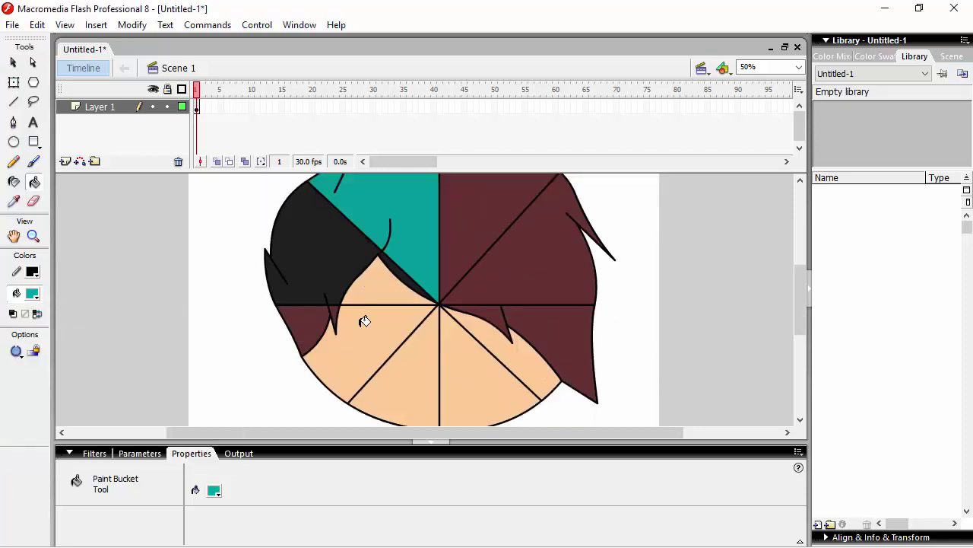
# Try a black fill colour, undo the section fills, and remove the dividing lines from the head.
pyautogui.scroll(3, 365, 319)
pyautogui.click(32, 294)
pyautogui.click(25, 332)
pyautogui.scroll(-3, 289, 282)
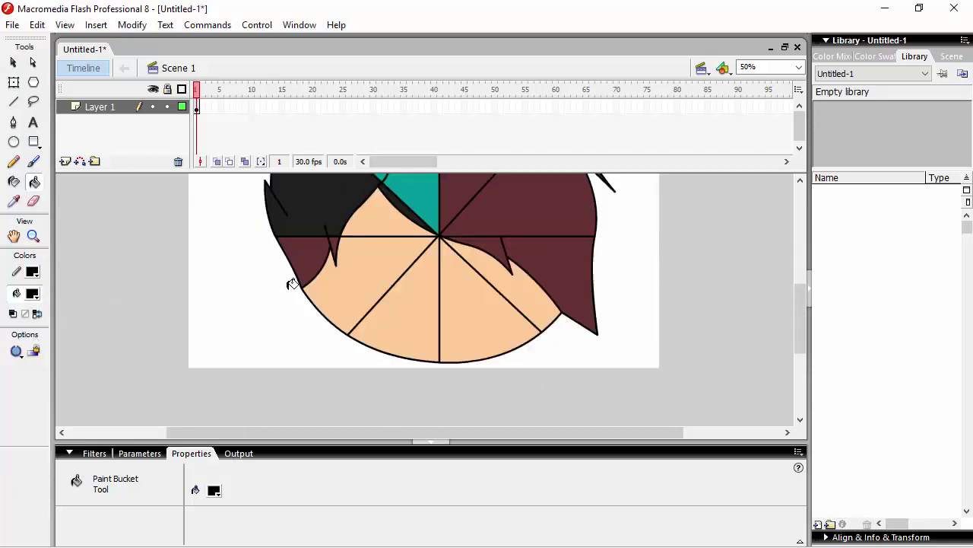
pyautogui.click(342, 319)
pyautogui.press('z')
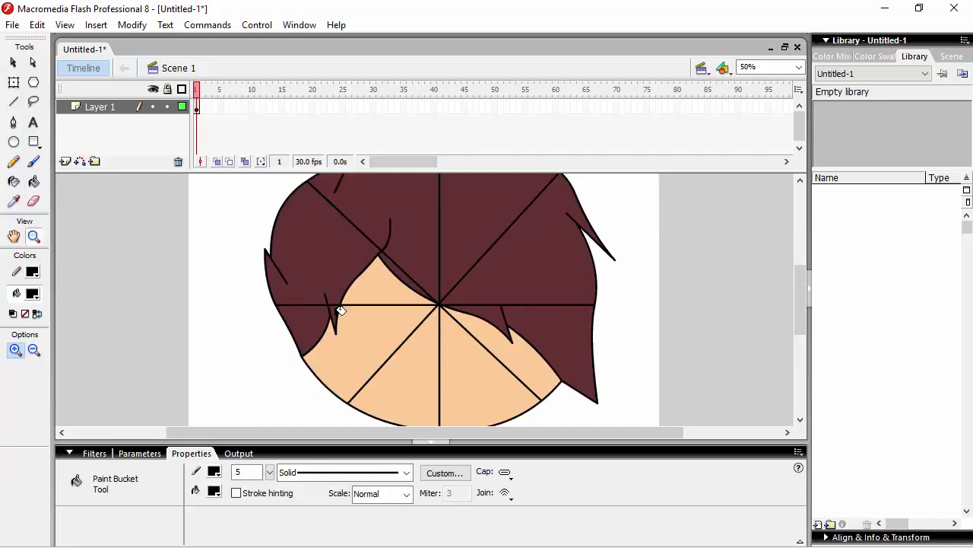
pyautogui.press('Delete')
# Mix a dark grey custom fill colour (#1E1E1E) and fill the whole hair with it.
pyautogui.click(32, 294)
pyautogui.click(226, 316)
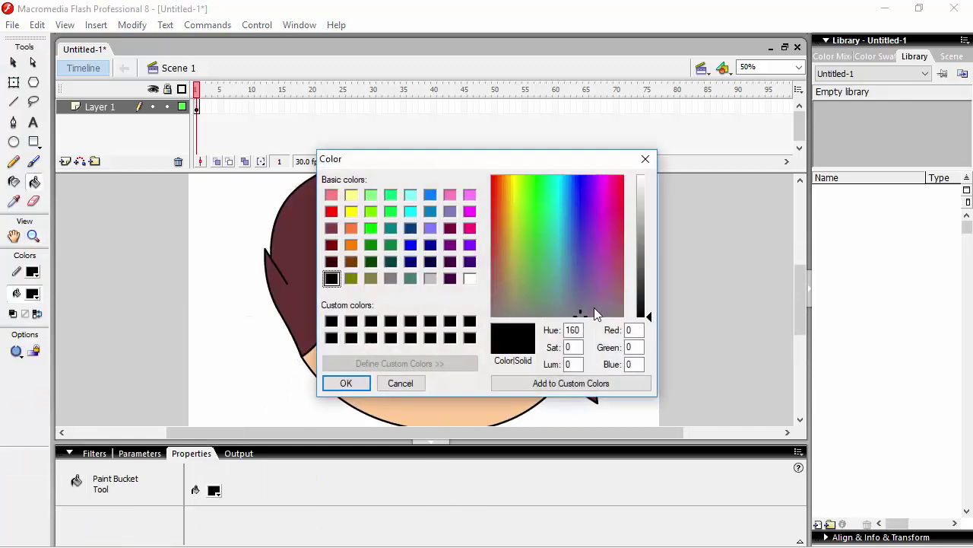
pyautogui.click(650, 304)
pyautogui.click(337, 383)
pyautogui.click(342, 327)
pyautogui.scroll(-3, 352, 343)
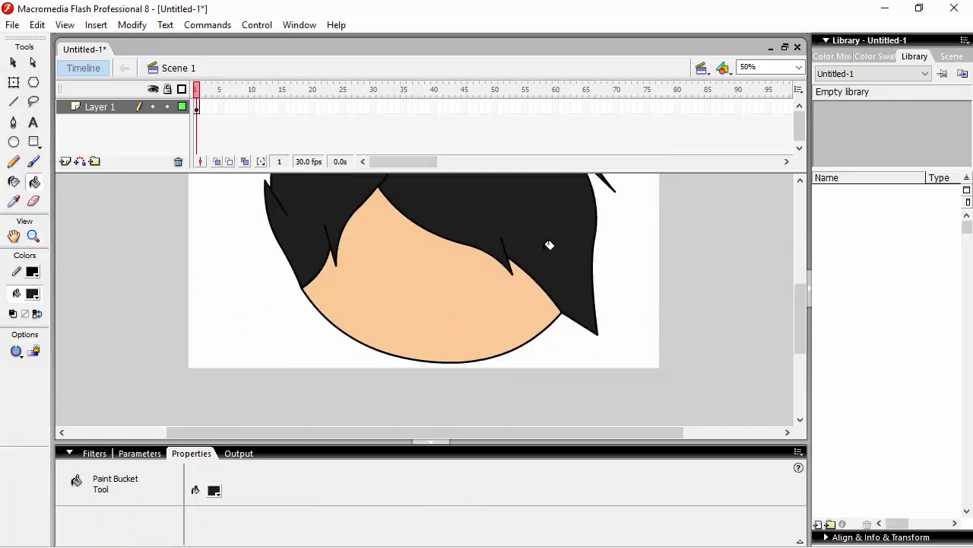
# Set the fill to a linear gradient from blue #0033CC to dark grey.
pyautogui.click(840, 58)
pyautogui.click(817, 210)
pyautogui.click(776, 276)
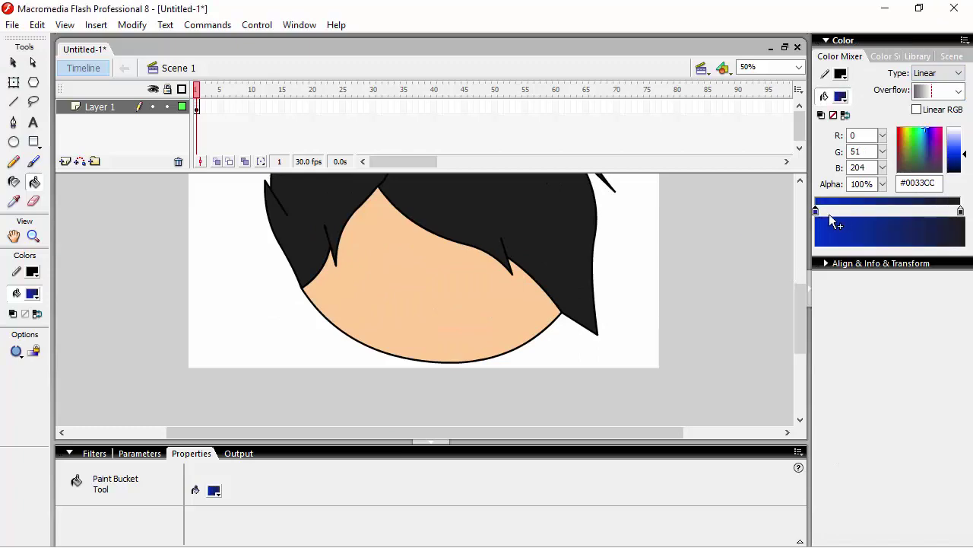
# Try a zigzag line across the right hair strand and remove it.
pyautogui.click(13, 101)
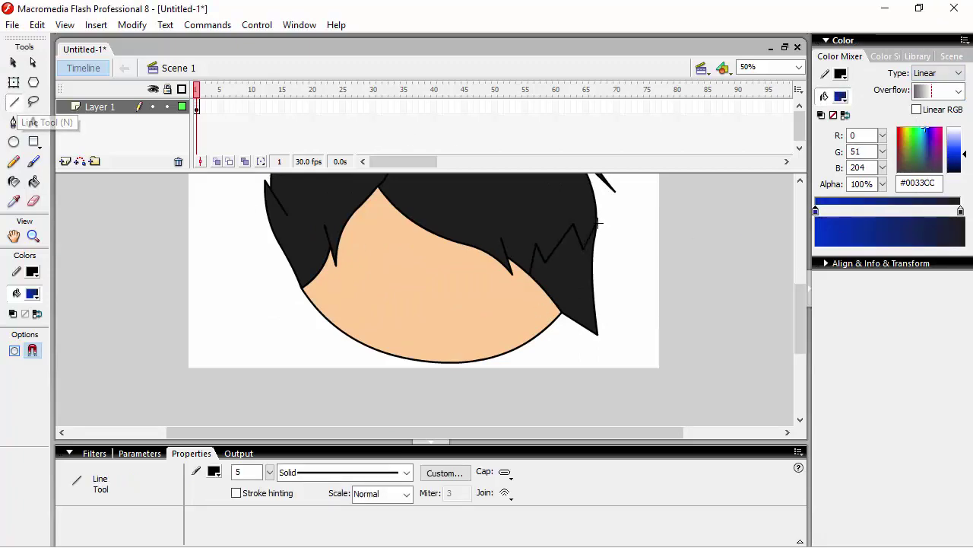
pyautogui.press('q')
pyautogui.hotkey('ctrl', '=')
pyautogui.click(644, 254)
pyautogui.click(635, 254)
pyautogui.press('Delete')
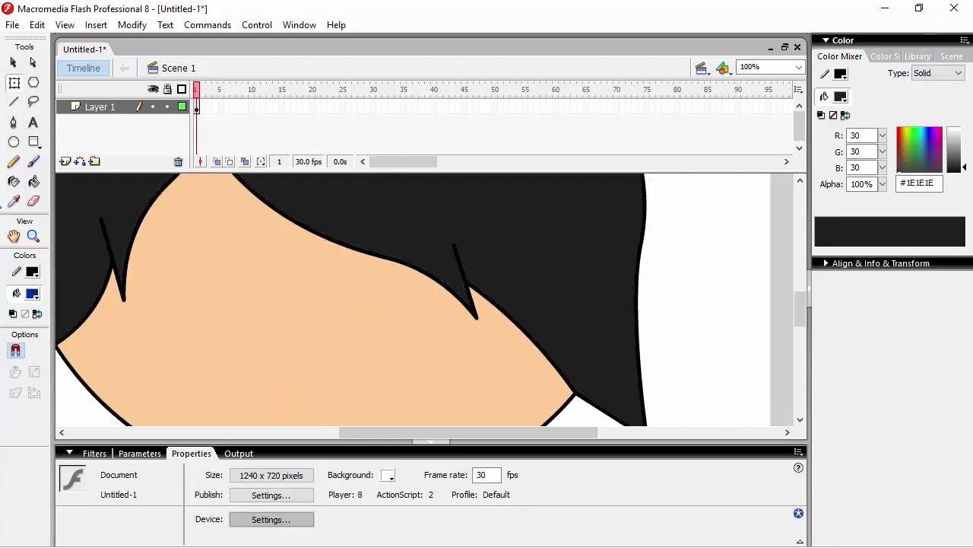
# Draw a jagged boundary of straight lines across the right hair strand, from the fringe notch to the outer edge.
pyautogui.press('n')
pyautogui.moveTo(454, 249); pyautogui.dragTo(483, 272)
pyautogui.moveTo(548, 210); pyautogui.dragTo(535, 244)
pyautogui.moveTo(544, 220); pyautogui.dragTo(614, 210)
pyautogui.moveTo(614, 209); pyautogui.dragTo(577, 254)
pyautogui.moveTo(600, 225); pyautogui.dragTo(637, 255)
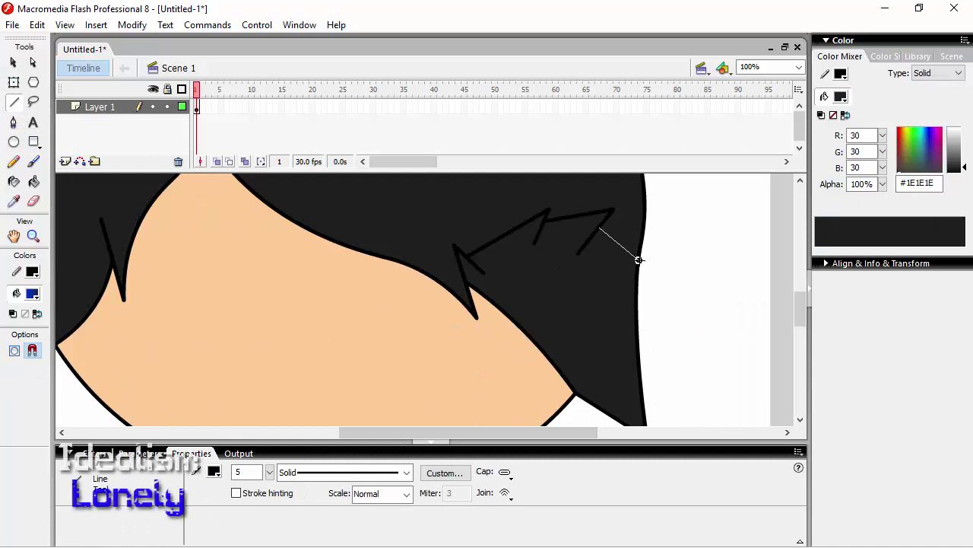
# Fill the lower section of the right hair strand with a radial blue-to-dark-grey gradient.
pyautogui.press('k')
pyautogui.click(938, 73)
pyautogui.click(923, 114)
pyautogui.click(554, 320)
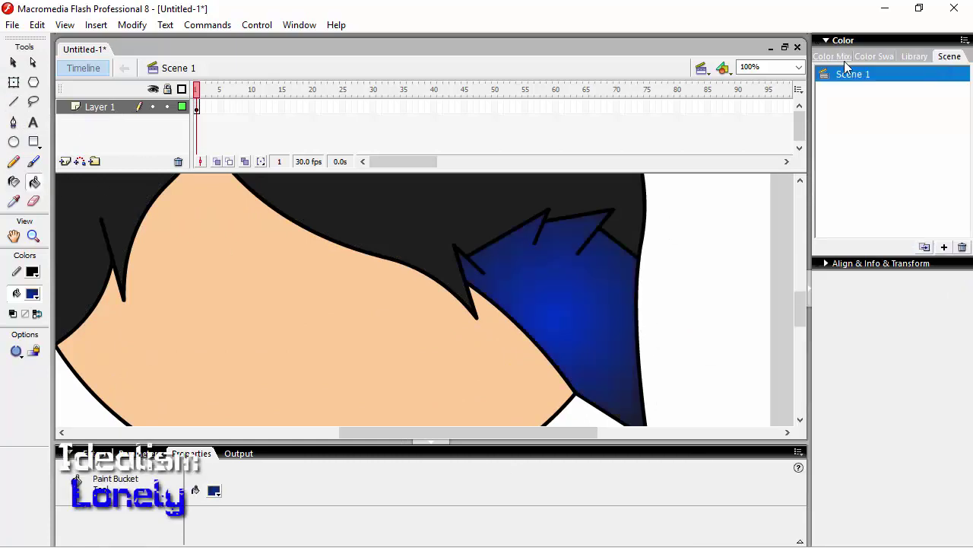
# Switch the gradient to linear and refill the right strand's lower section so it is blue towards the tip.
pyautogui.click(938, 73)
pyautogui.click(923, 104)
pyautogui.click(597, 367)
pyautogui.click(596, 367)
# Bend the jagged boundary lines above the blue section into curves and delete those strokes.
pyautogui.press('q')
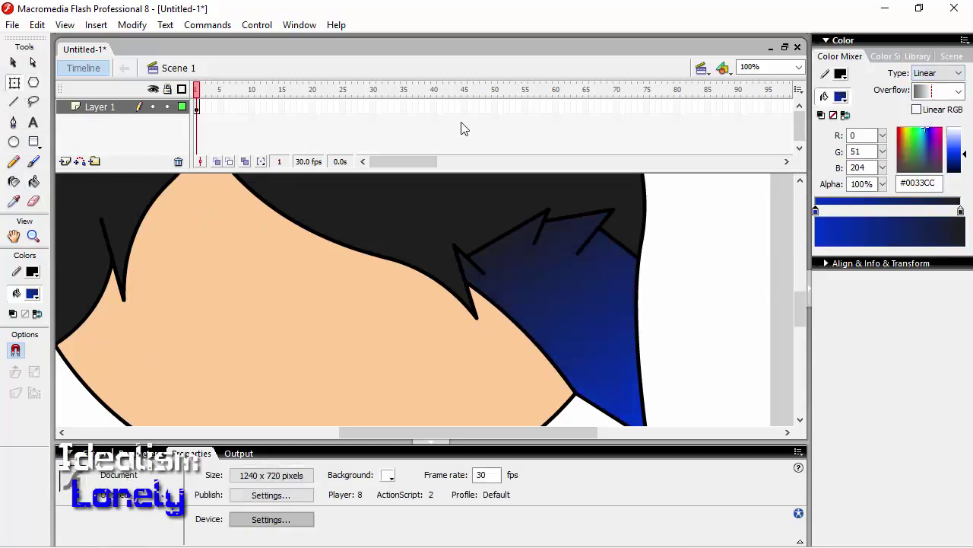
pyautogui.click(637, 271)
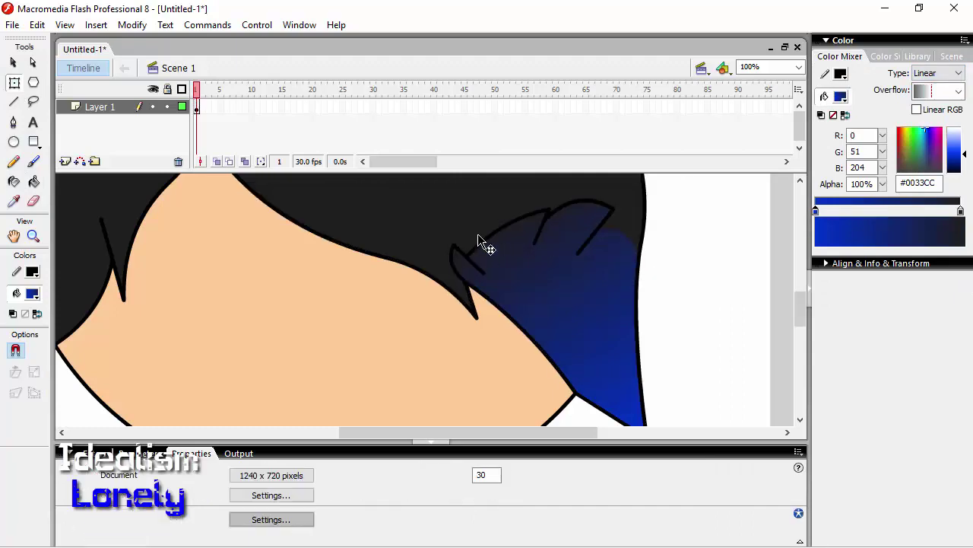
pyautogui.click(478, 243)
pyautogui.keyDown('shift'); pyautogui.click(527, 220); pyautogui.keyUp('shift')
pyautogui.hotkey('ctrl', 'shift', 'a')
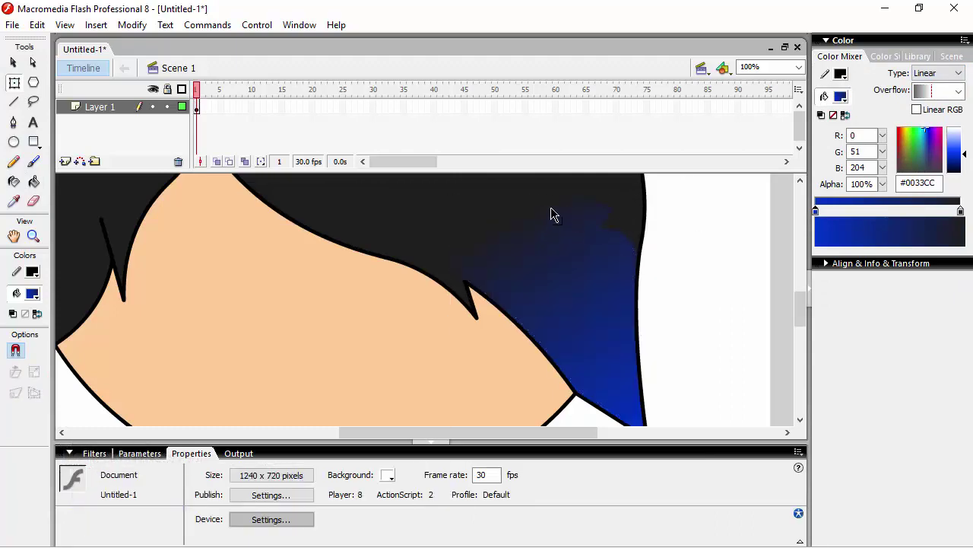
# Curve the lower edges of the blue hair tip beside the face.
pyautogui.click(622, 241)
pyautogui.click(728, 211)
pyautogui.hotkey('ctrl', '-')
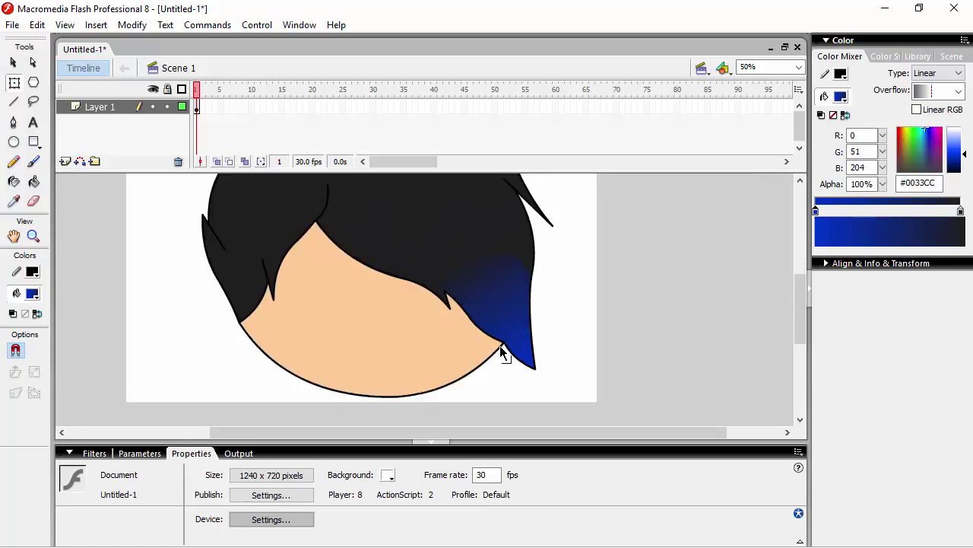
pyautogui.scroll(2, 355, 403)
pyautogui.hscroll(-2, 350, 403)
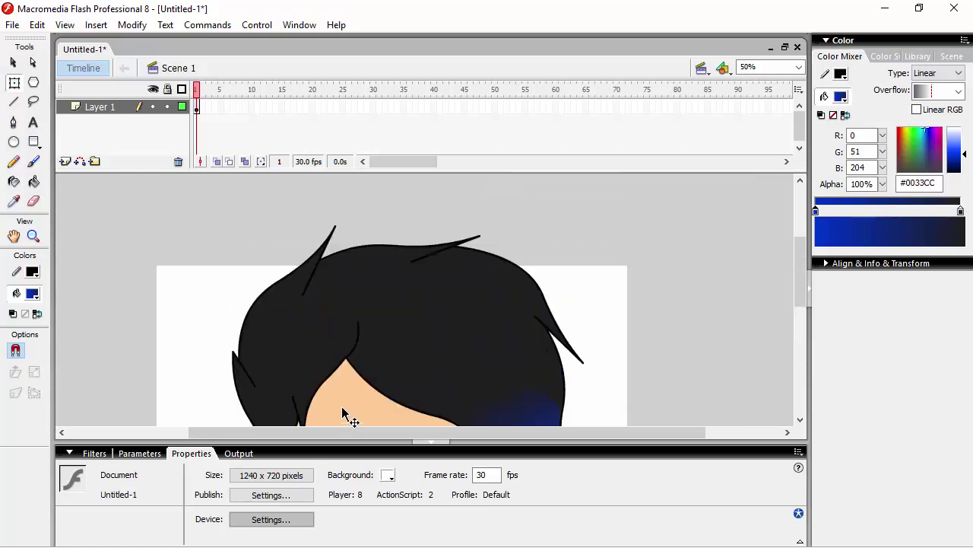
pyautogui.scroll(1, 348, 408)
pyautogui.scroll(-1, 266, 311)
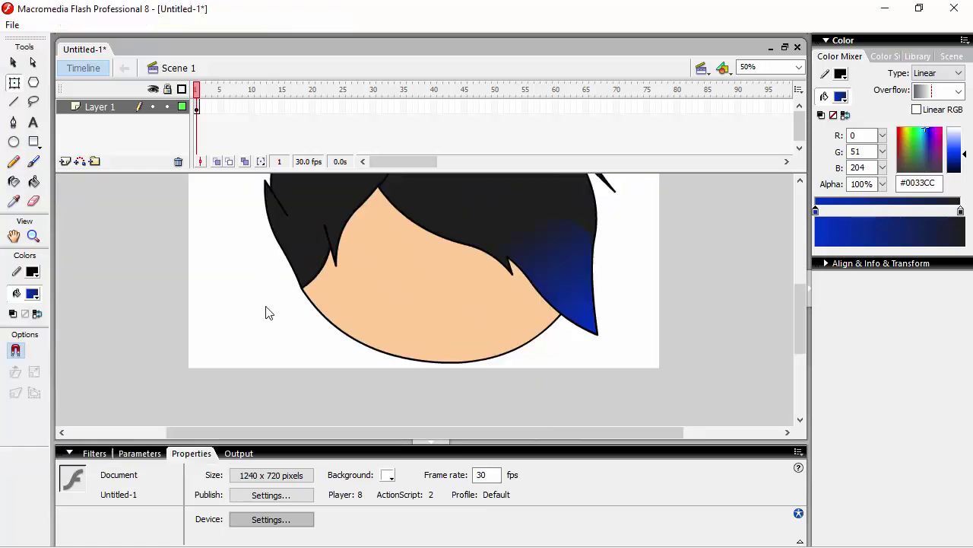
# Draw a white oval with a black outline on a new layer beside the head.
pyautogui.hotkey('ctrl', 'z')
pyautogui.scroll(1, 330, 411)
pyautogui.scroll(-2, 333, 392)
pyautogui.press('o')
pyautogui.moveTo(94, 213); pyautogui.dragTo(201, 333)
# Cut a gap in the right side of the white oval's outline and remove the cutting lines.
pyautogui.press('n')
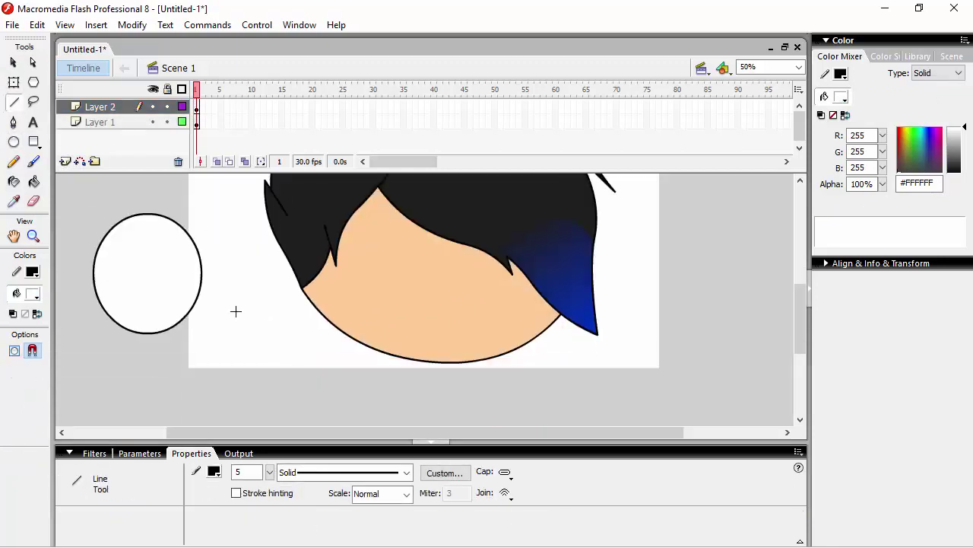
pyautogui.press('q')
pyautogui.click(201, 282)
pyautogui.press('Delete')
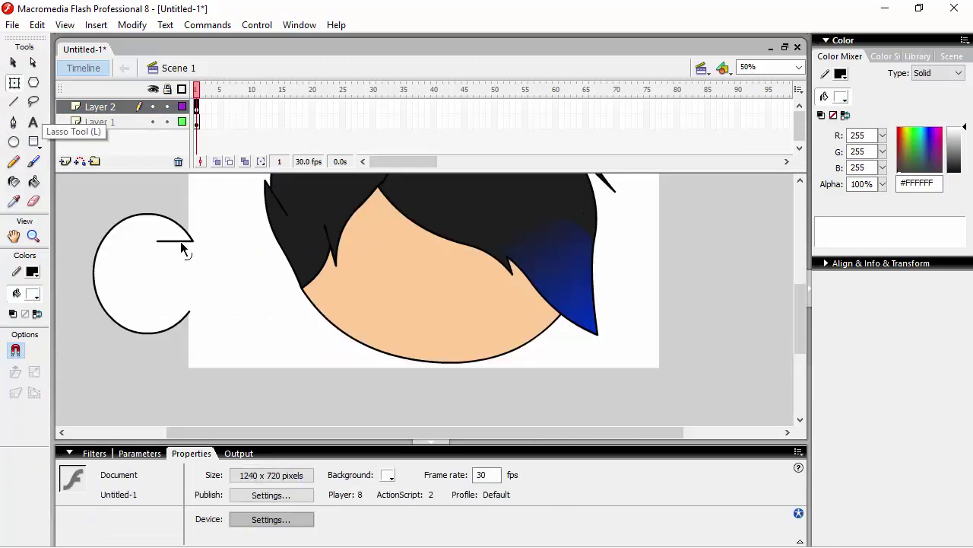
pyautogui.hotkey('ctrl', 'z')
# Move the white oval onto the face as the left eye and add a horizontally flipped copy as the right eye.
pyautogui.click(157, 276)
pyautogui.moveTo(207, 341); pyautogui.dragTo(490, 295)
pyautogui.hotkey('ctrl', 'c')
pyautogui.hotkey('ctrl', 'v')
pyautogui.click(132, 24)
pyautogui.click(631, 257)
pyautogui.scroll(2, 630, 256)
# Draw a horizontal line across both eyes, then delete their upper halves and the excess line segments.
pyautogui.press('n')
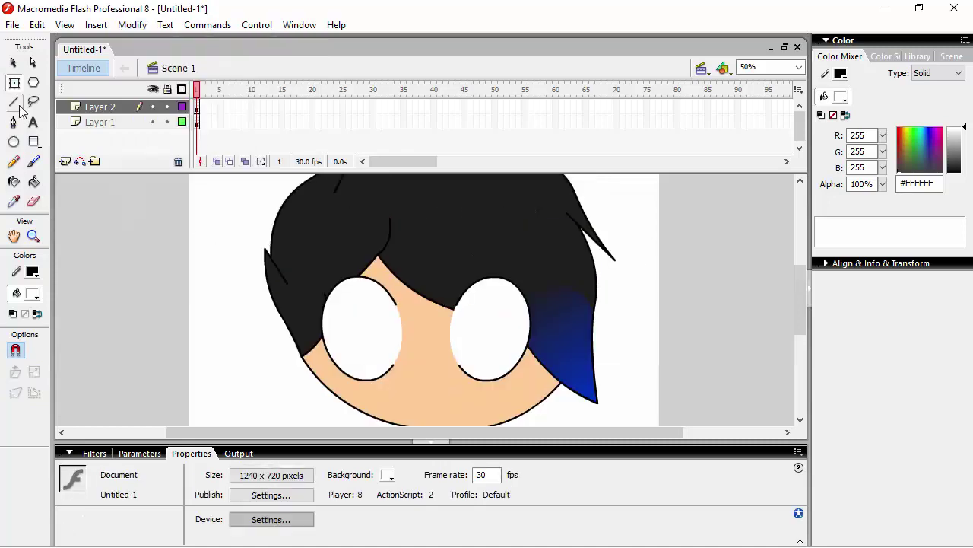
pyautogui.moveTo(321, 329); pyautogui.dragTo(613, 329)
pyautogui.press('q')
pyautogui.click(354, 276)
pyautogui.press('Delete')
pyautogui.click(467, 289)
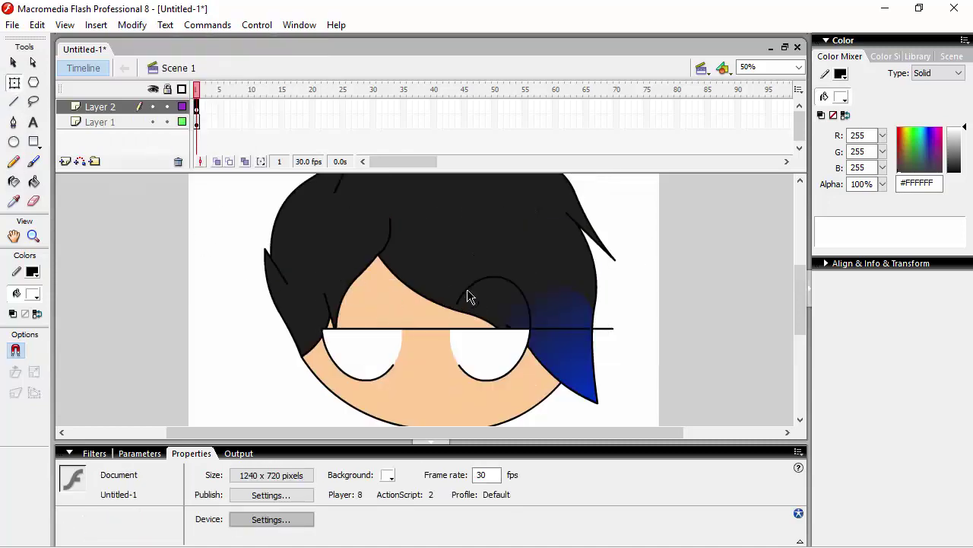
pyautogui.press('Delete')
pyautogui.click(537, 332)
pyautogui.press('Delete')
# Draw a small black oval pupil without an outline on a new layer and place it in the left eye.
pyautogui.press('o')
pyautogui.click(32, 293)
pyautogui.click(12, 308)
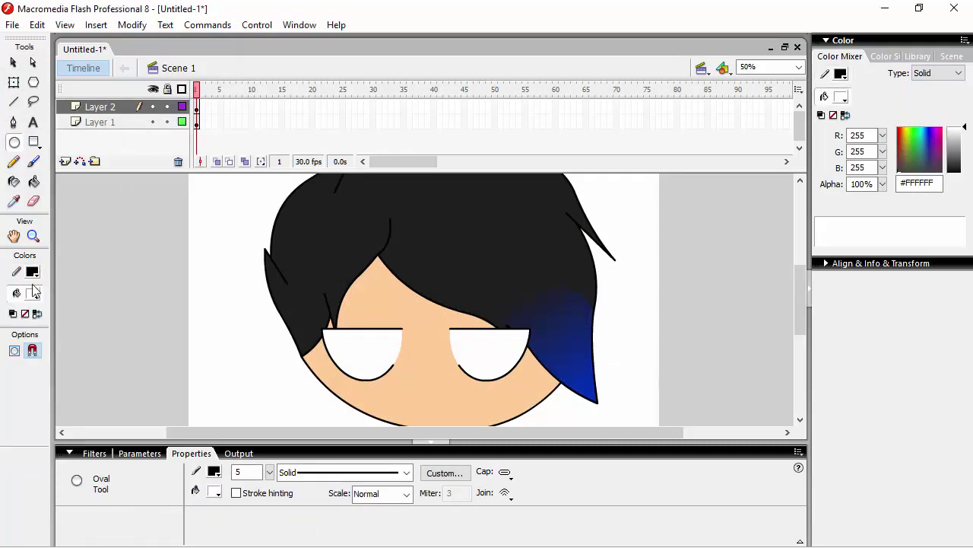
pyautogui.click(65, 161)
pyautogui.moveTo(127, 233)
pyautogui.mouseDown()
pyautogui.moveTo(137, 254)
pyautogui.moveTo(368, 342)
pyautogui.mouseUp()
pyautogui.press('v')
pyautogui.click(132, 243)
pyautogui.click(264, 369)
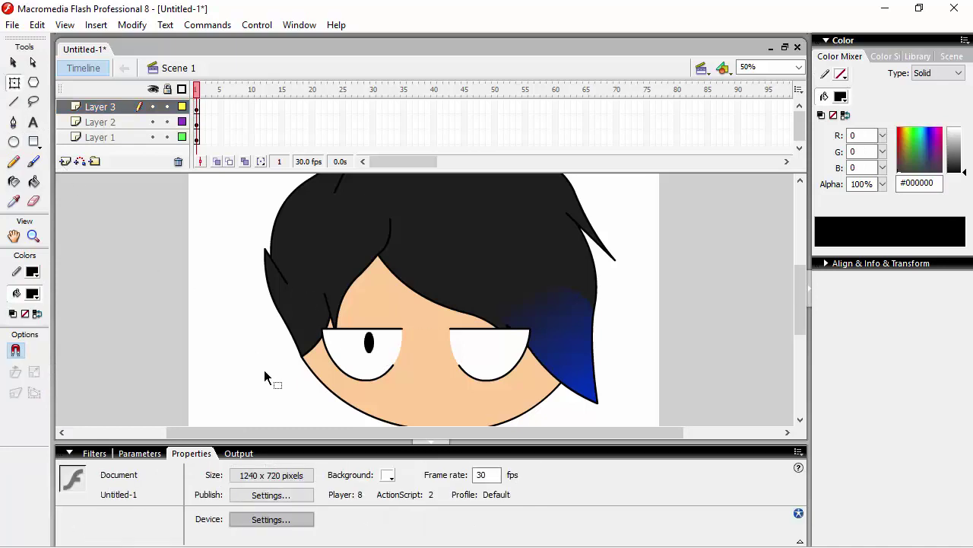
pyautogui.scroll(-3, 264, 370)
# Enlarge the pupil to about 34 by 70 pixels and place a copy in the right eye.
pyautogui.click(369, 274)
pyautogui.hotkey('ctrl', '1')
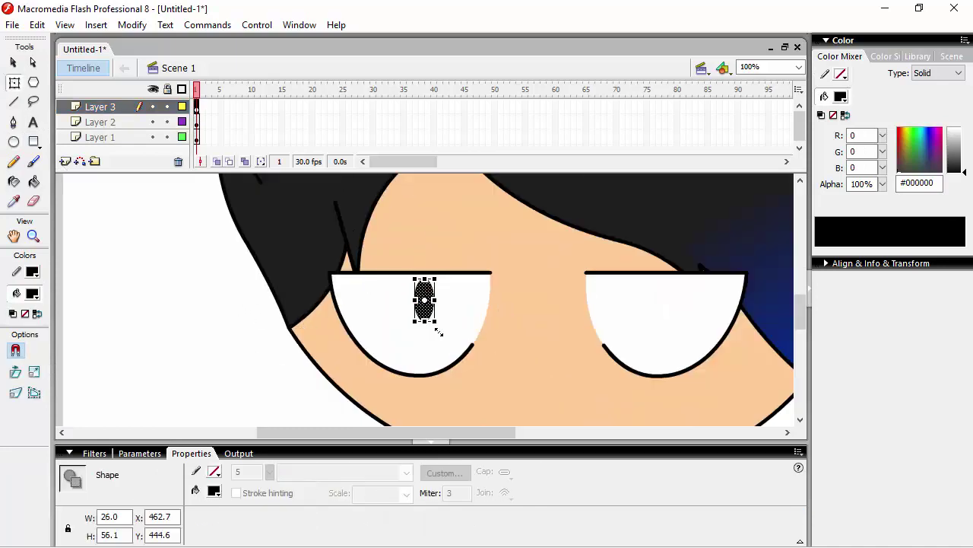
pyautogui.moveTo(438, 331); pyautogui.dragTo(666, 333)
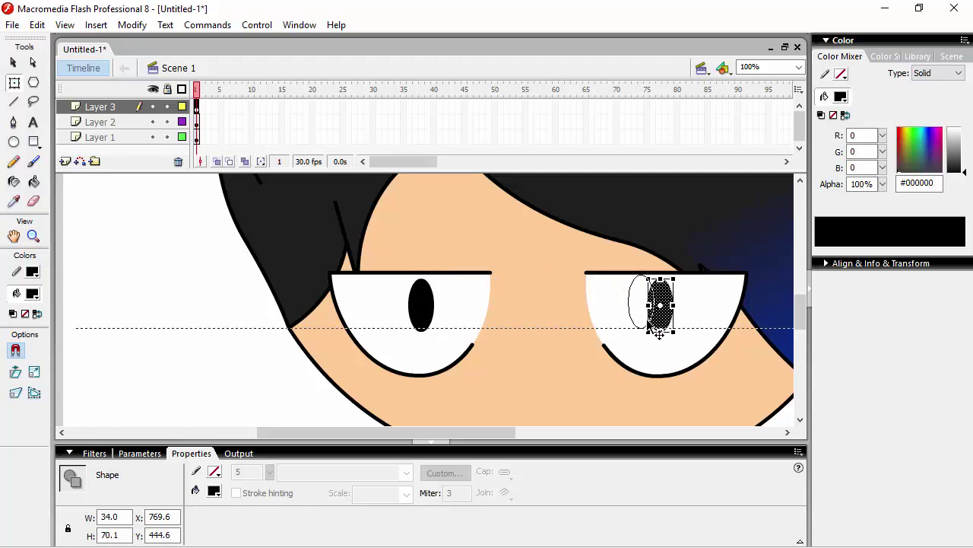
# Select both eyes together with their pupils and scale them up slightly.
pyautogui.click(100, 121)
pyautogui.hotkey('ctrl', '-')
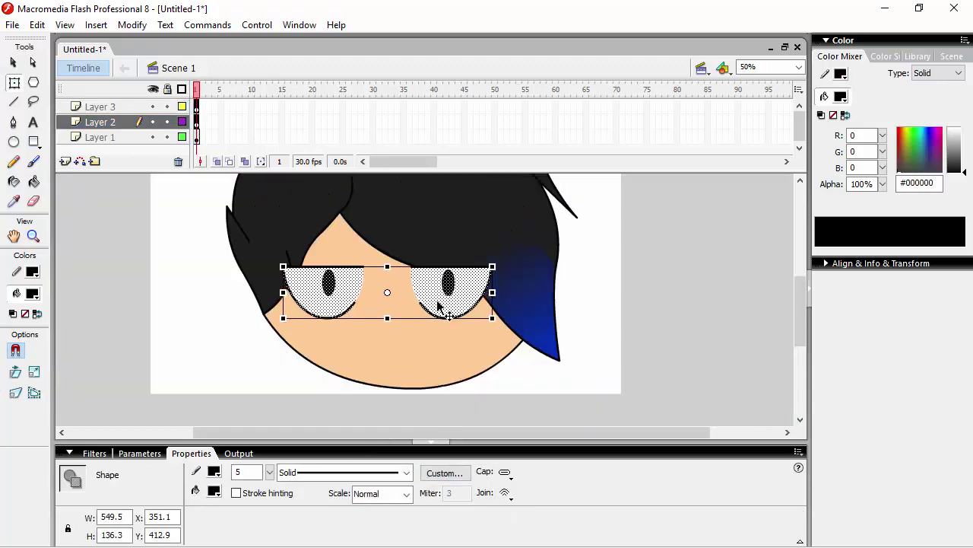
pyautogui.click(483, 326)
# Move the face's skin-coloured fill in place onto a new layer beneath the hair layer.
pyautogui.hotkey('ctrl', 'x')
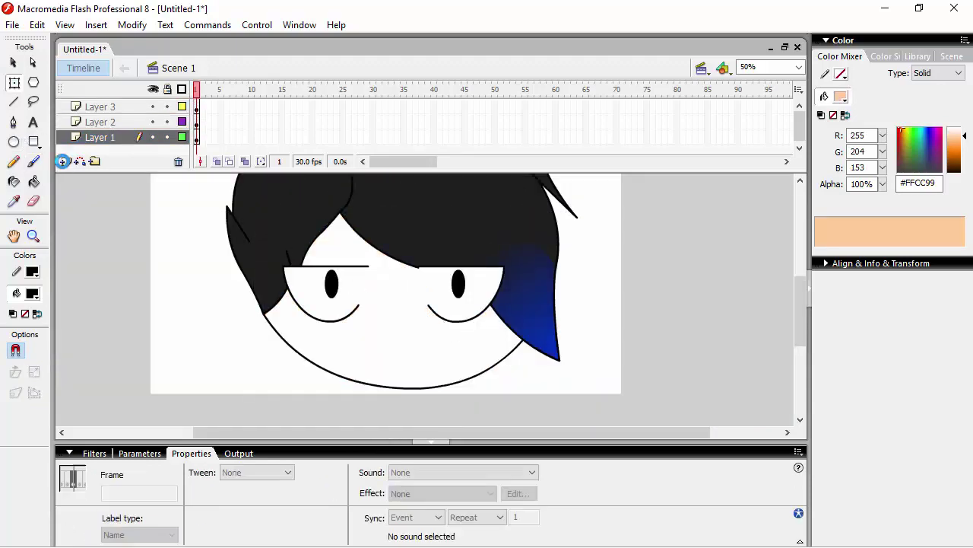
pyautogui.hotkey('ctrl', 'shift', 'v')
pyautogui.hotkey('ctrl', 'shift', 'a')
pyautogui.click(100, 107)
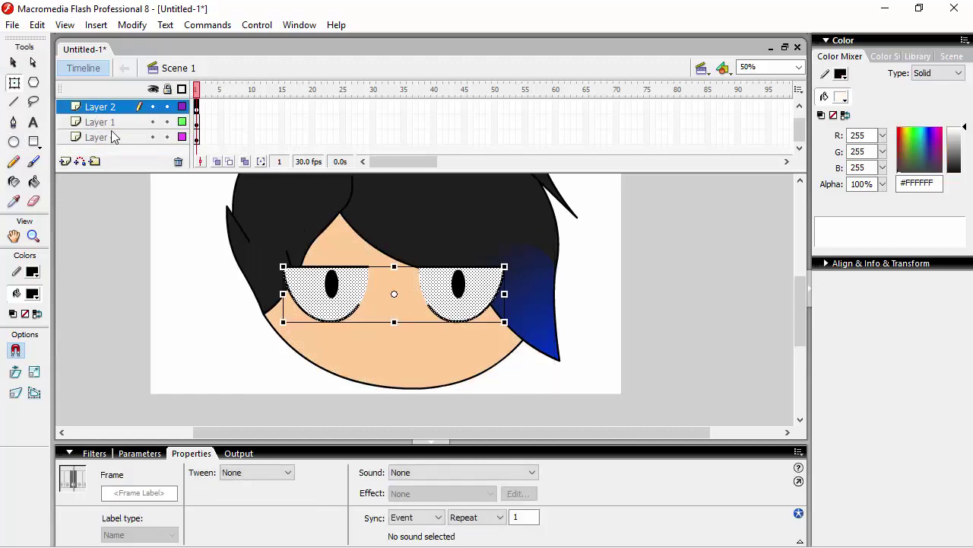
# Move the eye layer and the pupil layer beneath the hair layer so the hair overlaps the eyes.
pyautogui.moveTo(99, 106); pyautogui.dragTo(100, 125)
pyautogui.click(800, 181)
pyautogui.click(100, 122)
pyautogui.click(100, 137)
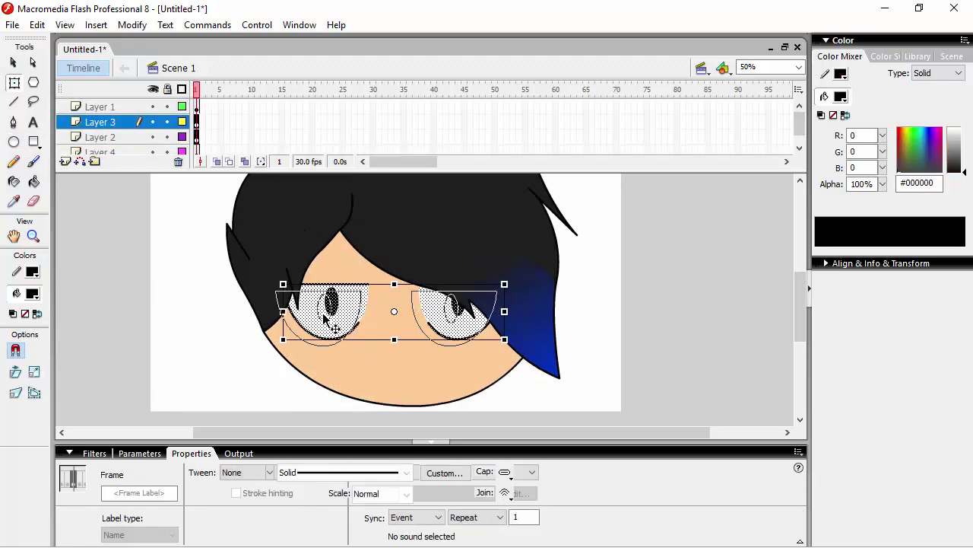
# Shift both eyes with their pupils slightly left and down, and raise the curve of the chin a little.
pyautogui.click(154, 312)
pyautogui.moveTo(409, 402); pyautogui.dragTo(400, 399)
pyautogui.click(196, 137)
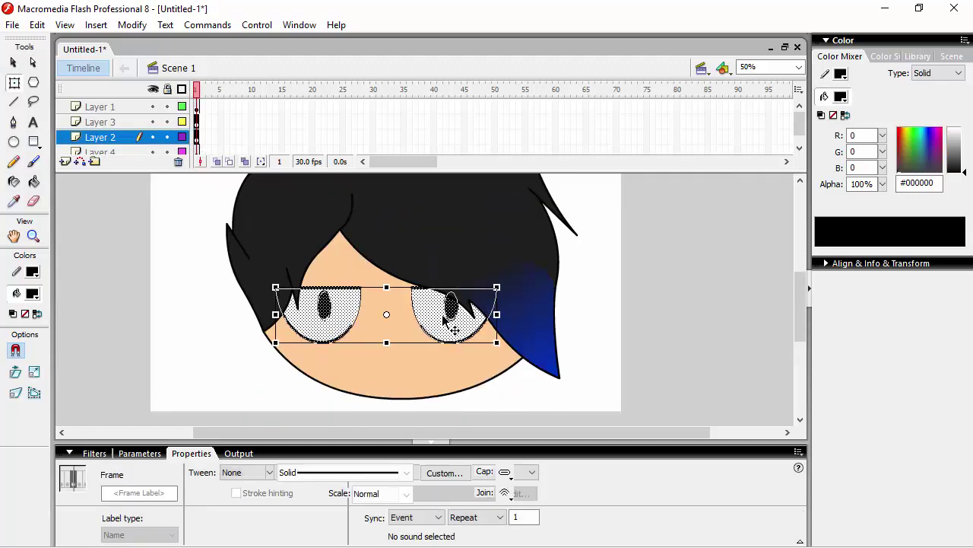
pyautogui.click(152, 304)
pyautogui.press('n')
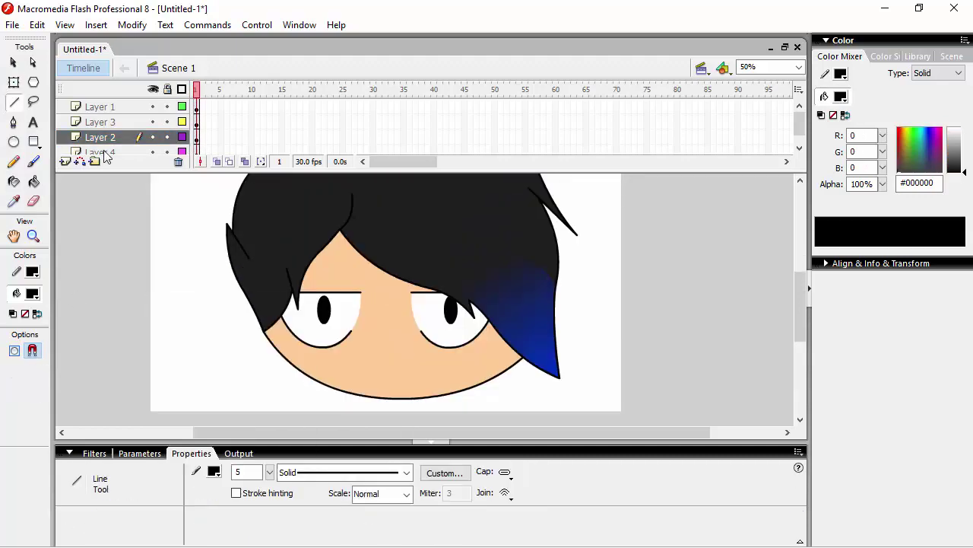
# Draw a short horizontal mouth line and a vertical line splitting the head down the middle.
pyautogui.moveTo(374, 383)
pyautogui.mouseDown()
pyautogui.moveTo(401, 383)
pyautogui.moveTo(387, 111)
pyautogui.mouseUp()
pyautogui.click(115, 108)
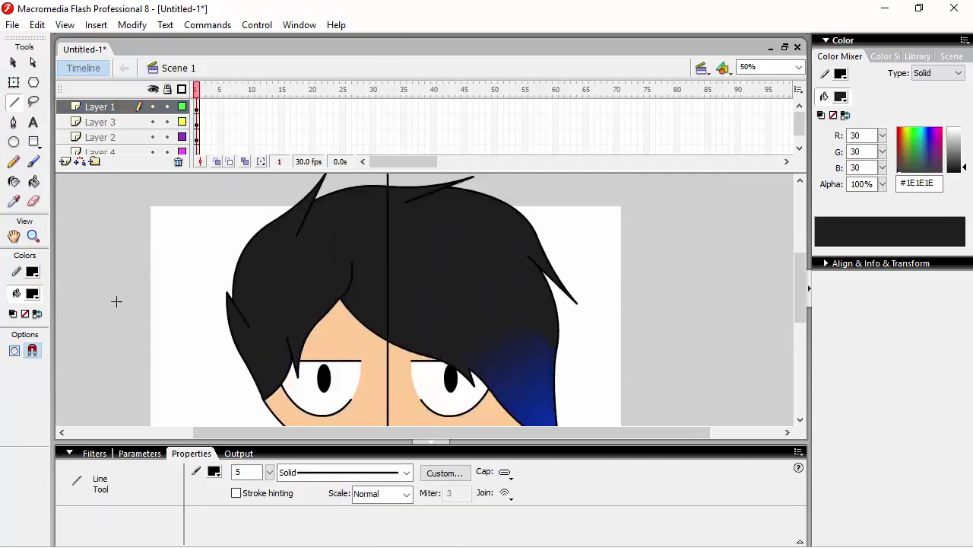
# Fill the hair on the left half of the head with dark maroon #663333.
pyautogui.click(32, 293)
pyautogui.click(185, 330)
pyautogui.press('k')
pyautogui.click(365, 236)
# Delete the left pupil and the half-closed left eye.
pyautogui.press('q')
pyautogui.click(330, 341)
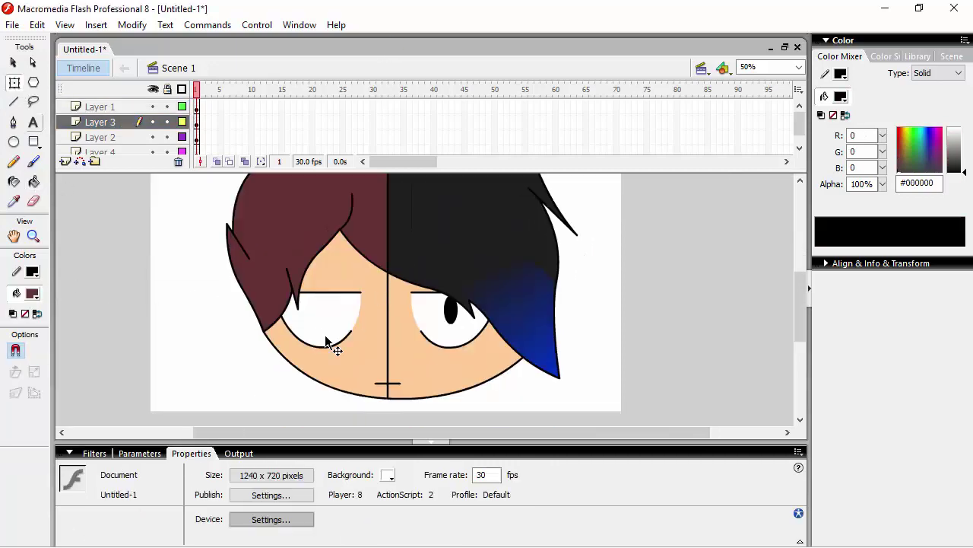
pyautogui.click(335, 327)
pyautogui.press('Delete')
pyautogui.click(358, 291)
pyautogui.press('Delete')
# Draw a tall white oval with a black outline beside the head and cut a gap in its right-hand outline.
pyautogui.press('o')
pyautogui.moveTo(88, 257); pyautogui.dragTo(182, 380)
pyautogui.press('n')
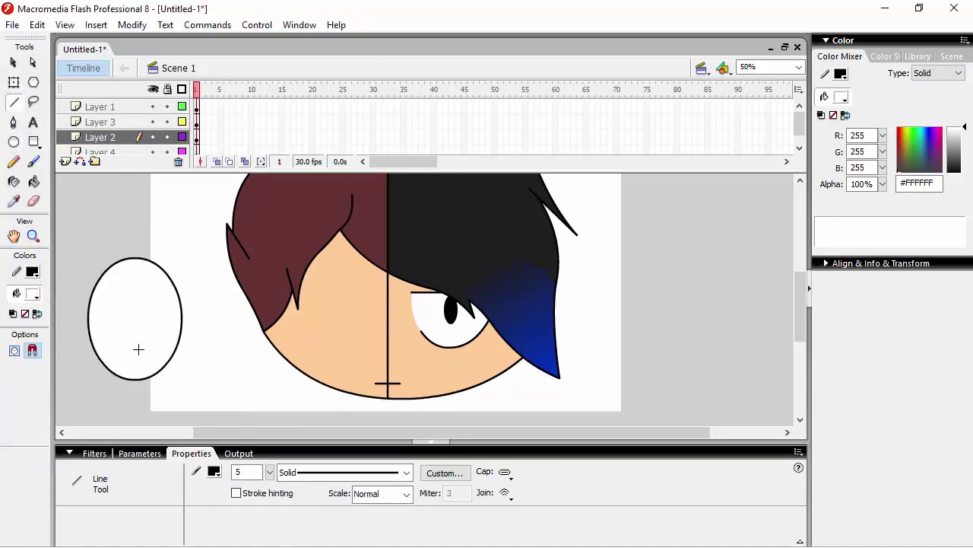
pyautogui.press('q')
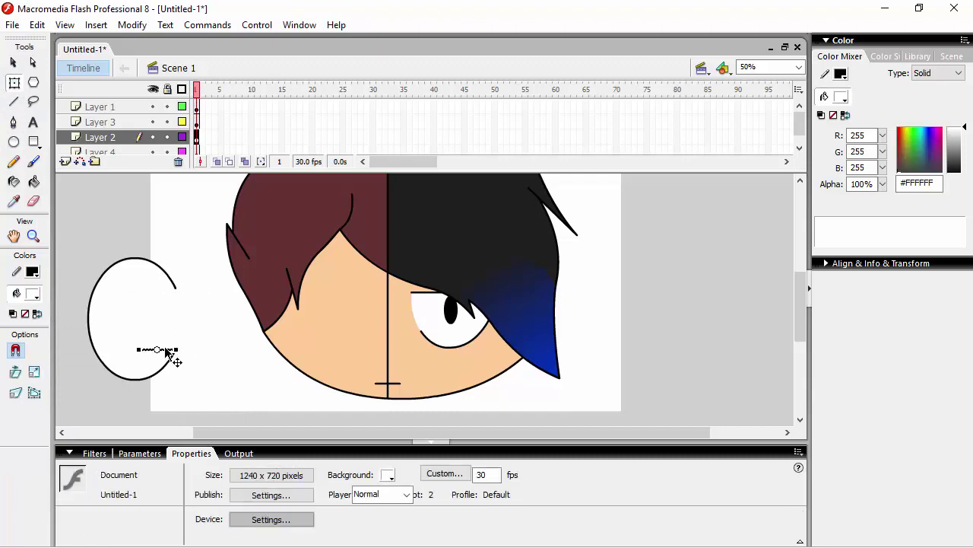
# Scale the white oval to about 206 by 263 pixels and place it as the wide-open left eye.
pyautogui.hotkey('ctrl', 'a')
pyautogui.click(133, 320)
pyautogui.moveTo(181, 381); pyautogui.dragTo(487, 305)
pyautogui.moveTo(447, 263); pyautogui.dragTo(447, 245)
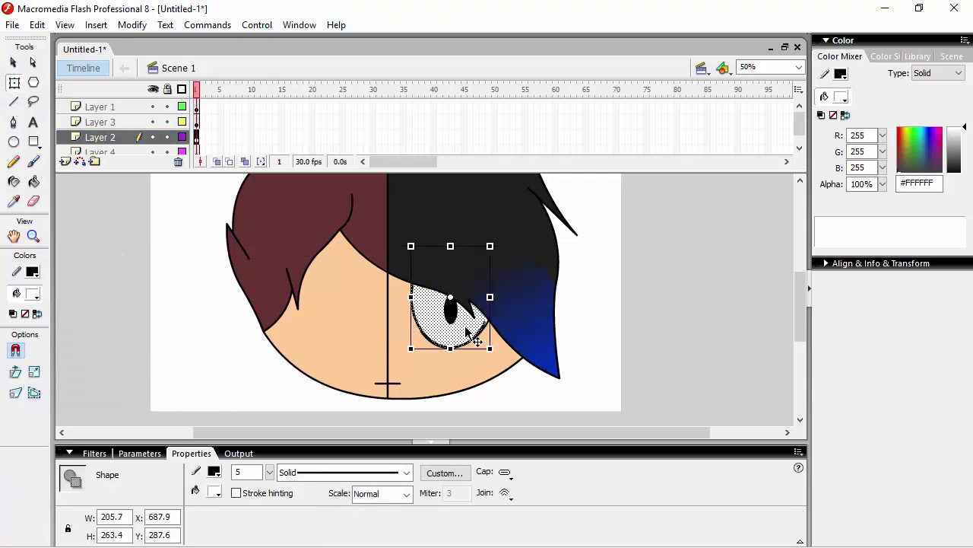
pyautogui.moveTo(464, 330); pyautogui.dragTo(346, 331)
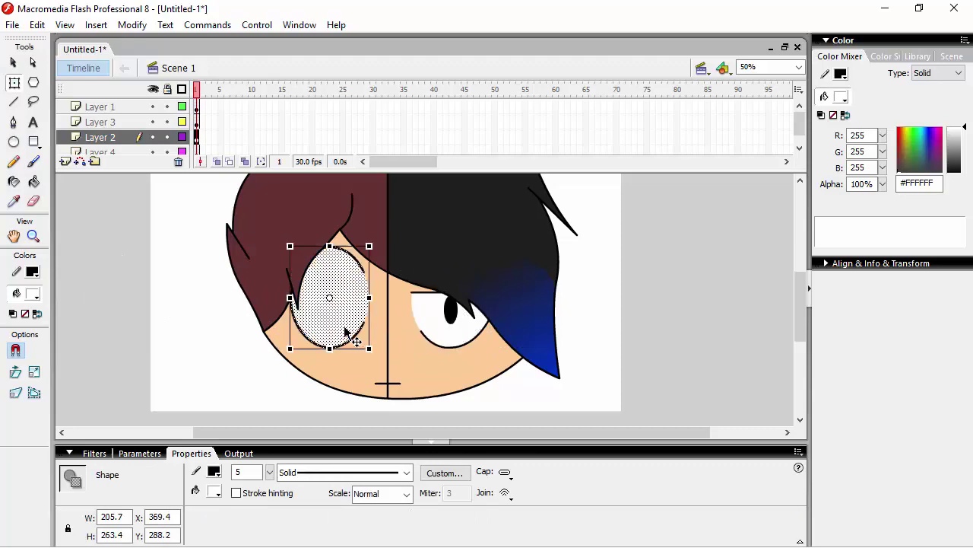
pyautogui.click(163, 282)
# Place a copy of the right pupil in the new left eye.
pyautogui.click(99, 121)
pyautogui.moveTo(426, 312); pyautogui.dragTo(337, 312)
pyautogui.click(165, 334)
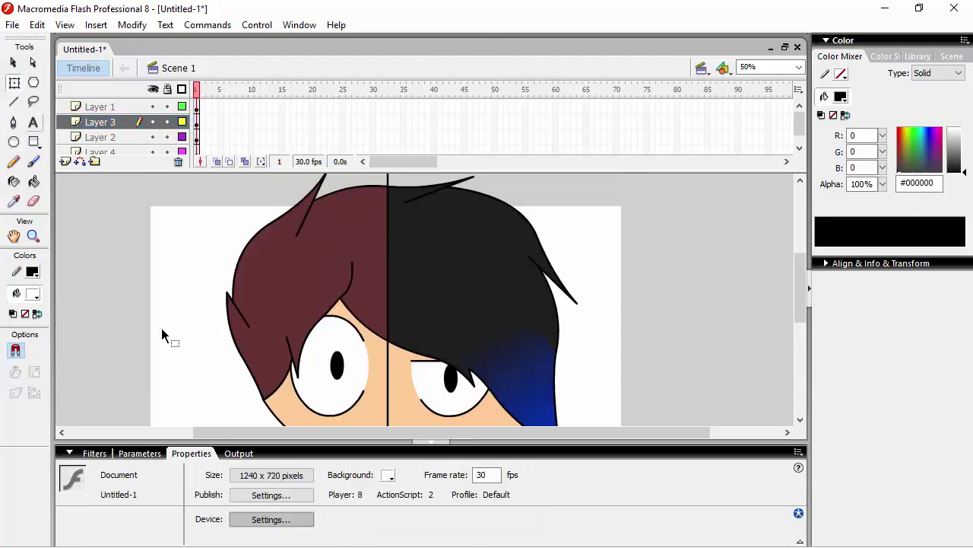
# Delete the short horizontal mouth line at the bottom of the dividing line.
pyautogui.click(381, 383)
pyautogui.click(100, 137)
pyautogui.click(384, 388)
pyautogui.click(99, 122)
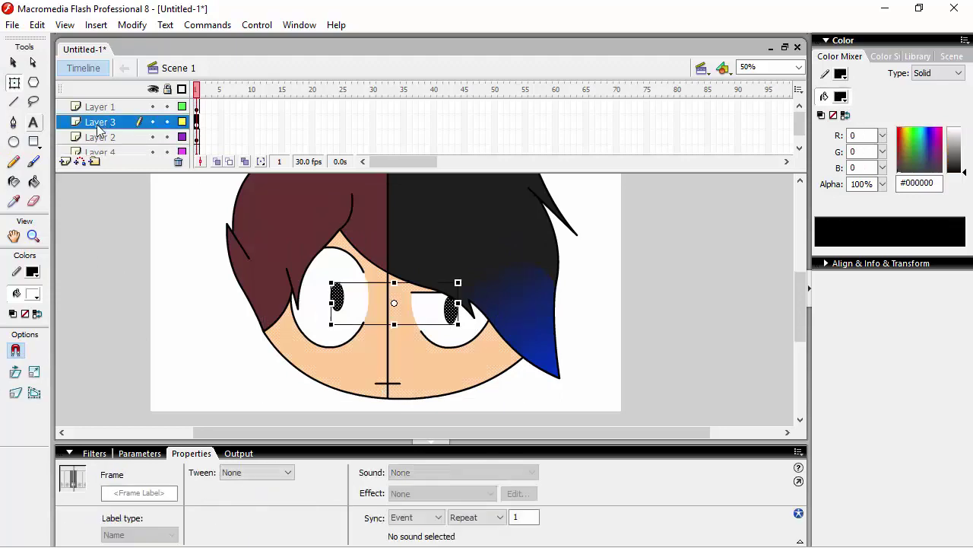
pyautogui.click(362, 388)
pyautogui.click(327, 304)
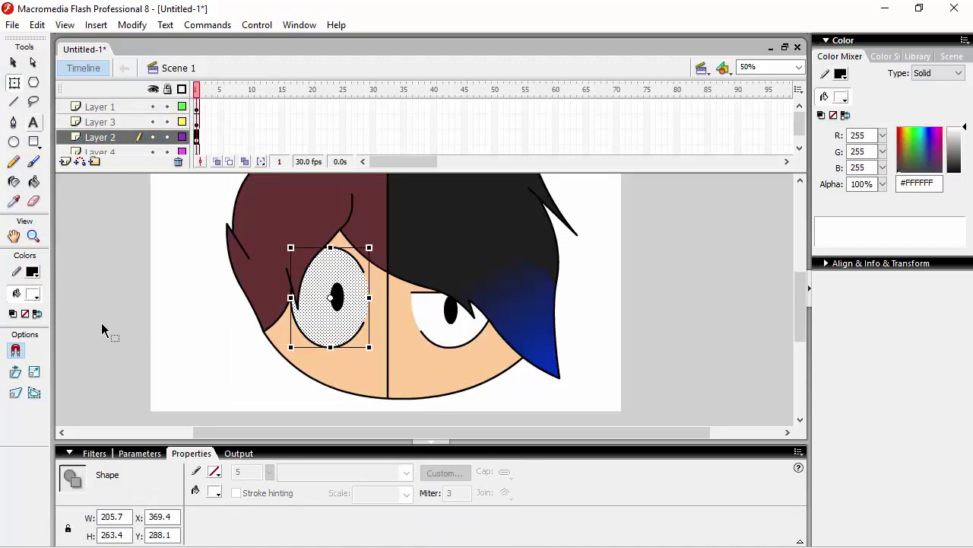
pyautogui.click(99, 122)
pyautogui.click(137, 165)
pyautogui.click(100, 121)
pyautogui.click(153, 106)
pyautogui.moveTo(221, 191)
pyautogui.mouseDown()
pyautogui.moveTo(380, 390)
pyautogui.moveTo(365, 380)
pyautogui.mouseUp()
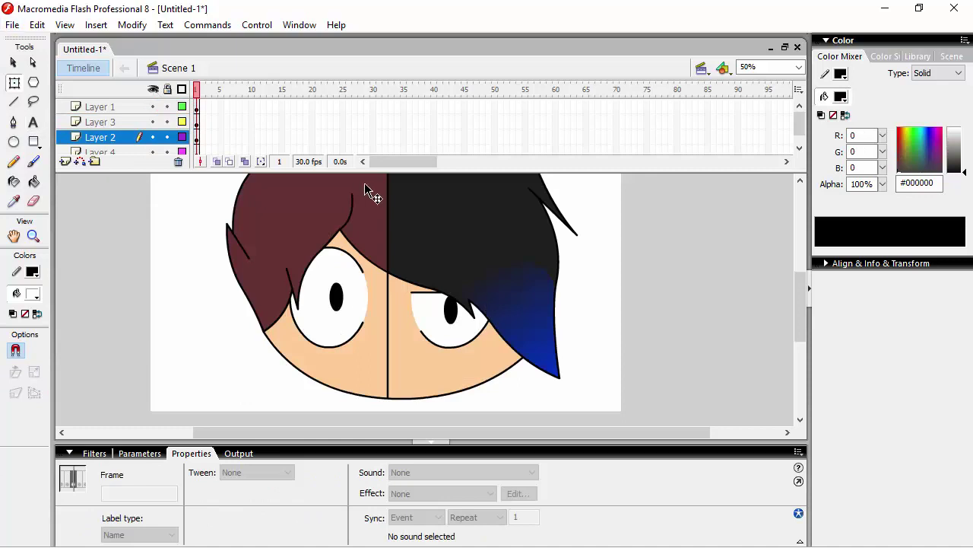
# On a new top layer, draw a white outlined circle beside the head and cut away its upper half to form a grin.
pyautogui.click(103, 129)
pyautogui.press('o')
pyautogui.hscroll(-3, 233, 330)
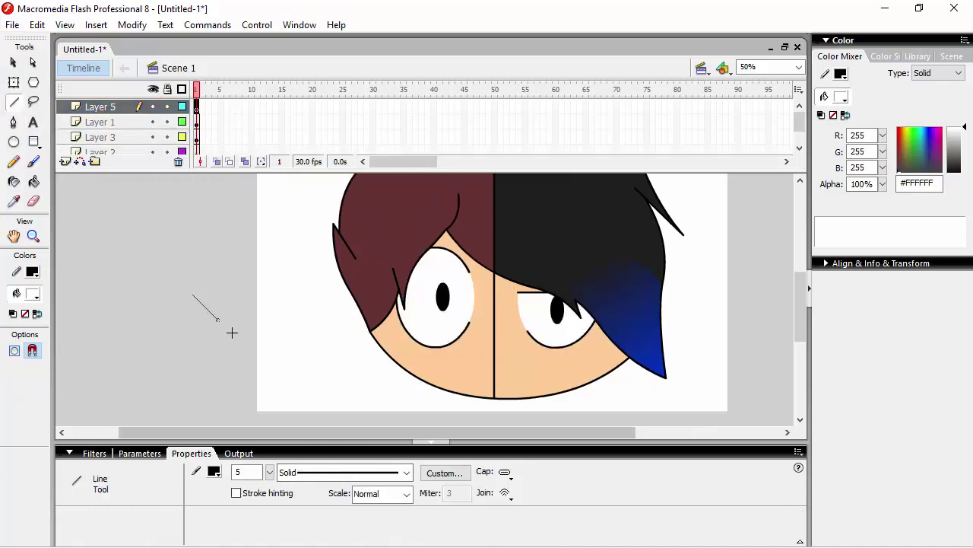
pyautogui.moveTo(102, 231); pyautogui.dragTo(197, 328)
pyautogui.press('n')
pyautogui.moveTo(109, 276); pyautogui.dragTo(222, 281)
pyautogui.click(16, 83)
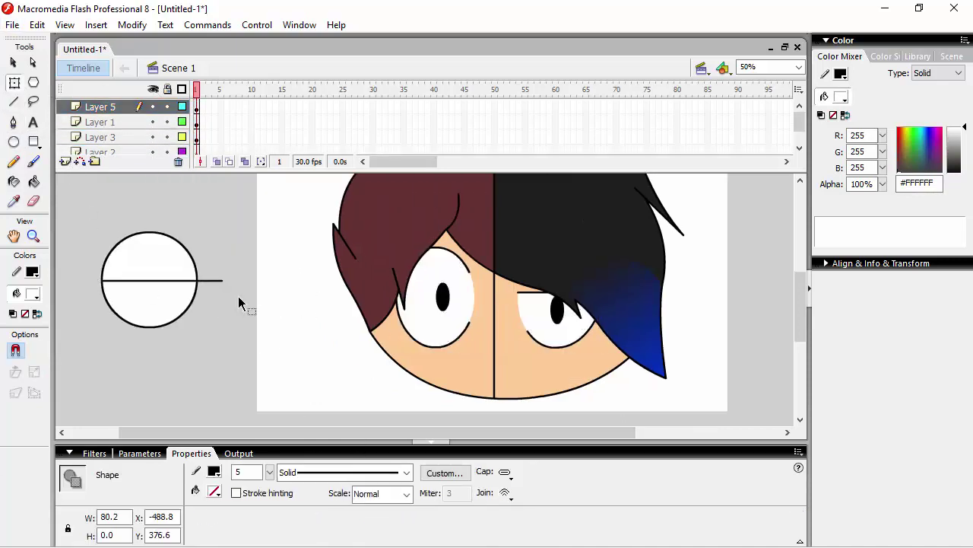
pyautogui.click(157, 245)
pyautogui.press('Delete')
# Divide the grin into teeth with two vertical lines.
pyautogui.press('n')
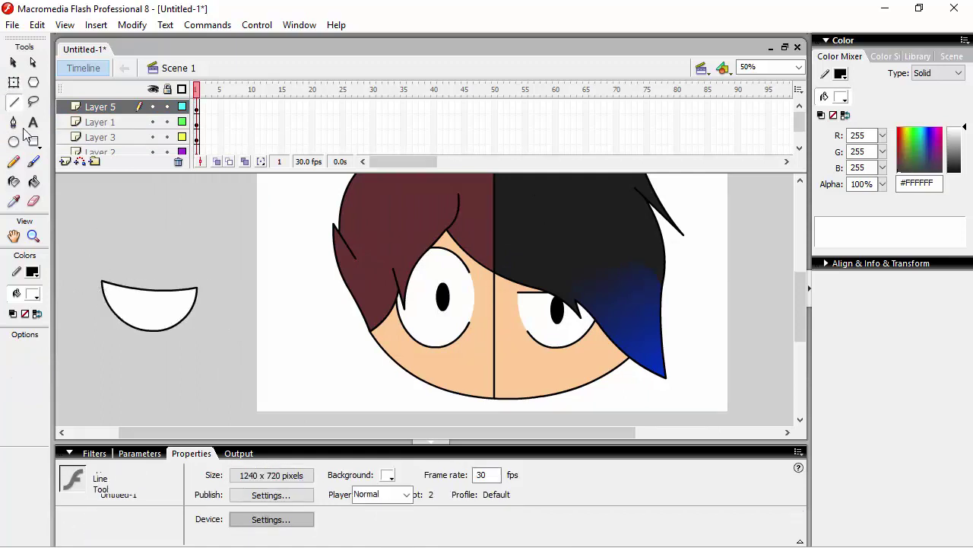
pyautogui.moveTo(130, 239); pyautogui.dragTo(130, 340)
pyautogui.moveTo(158, 287); pyautogui.dragTo(158, 347)
# Tilt the grin, place it on the lower face across the dividing line and shrink it to about 226 by 134 pixels.
pyautogui.press('v')
pyautogui.moveTo(130, 240)
pyautogui.mouseDown()
pyautogui.moveTo(130, 287)
pyautogui.moveTo(507, 393)
pyautogui.moveTo(254, 363)
pyautogui.mouseUp()
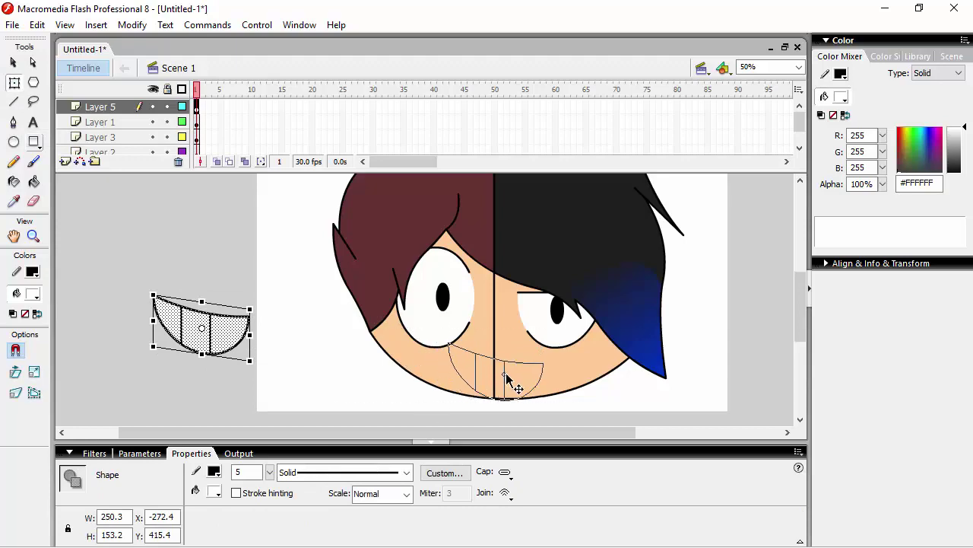
pyautogui.moveTo(506, 378); pyautogui.dragTo(505, 374)
pyautogui.hotkey('ctrl', '=')
pyautogui.moveTo(464, 335); pyautogui.dragTo(451, 312)
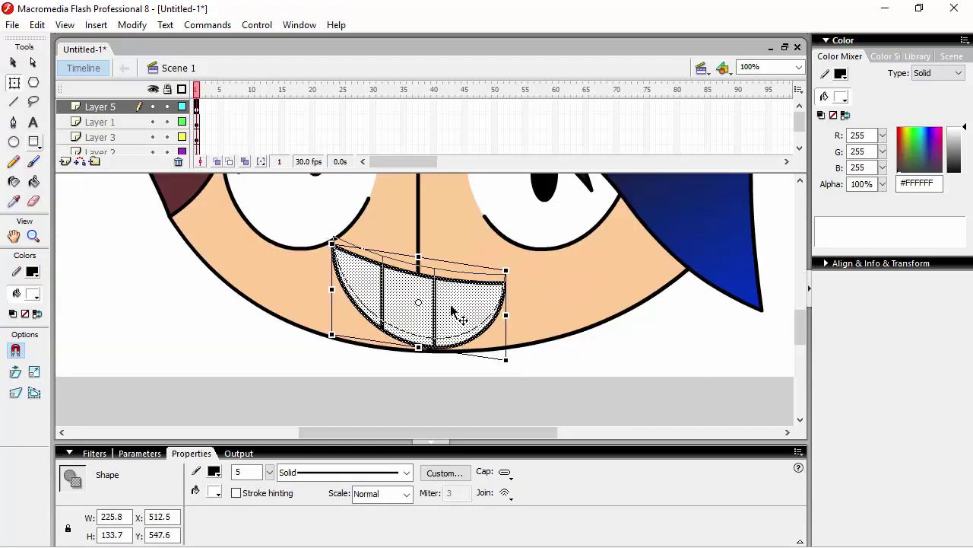
pyautogui.scroll(3, 456, 320)
pyautogui.press('Escape')
# Cut the grin along the head's dividing line, deleting its right half and the surplus line below the chin.
pyautogui.press('n')
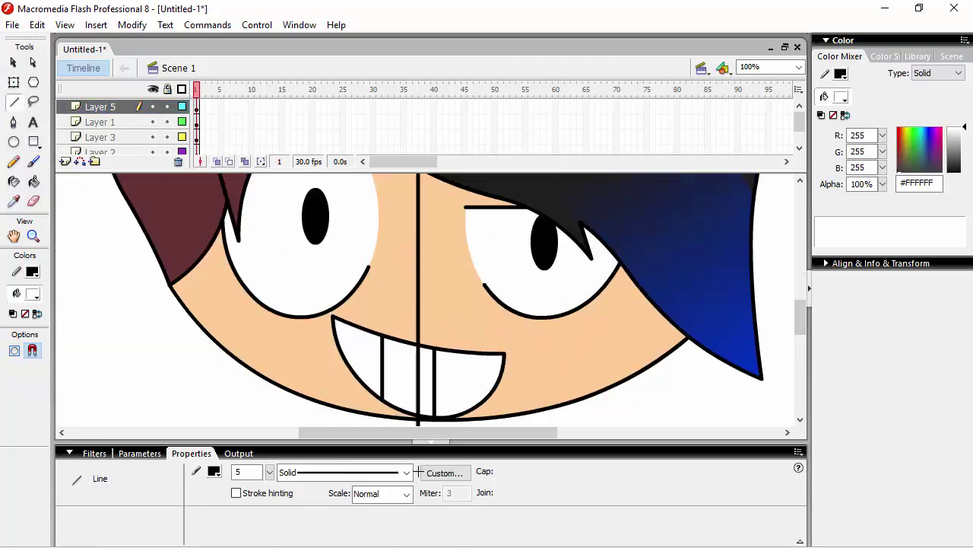
pyautogui.scroll(-3, 421, 293)
pyautogui.press('q')
pyautogui.click(443, 346)
pyautogui.press('Delete')
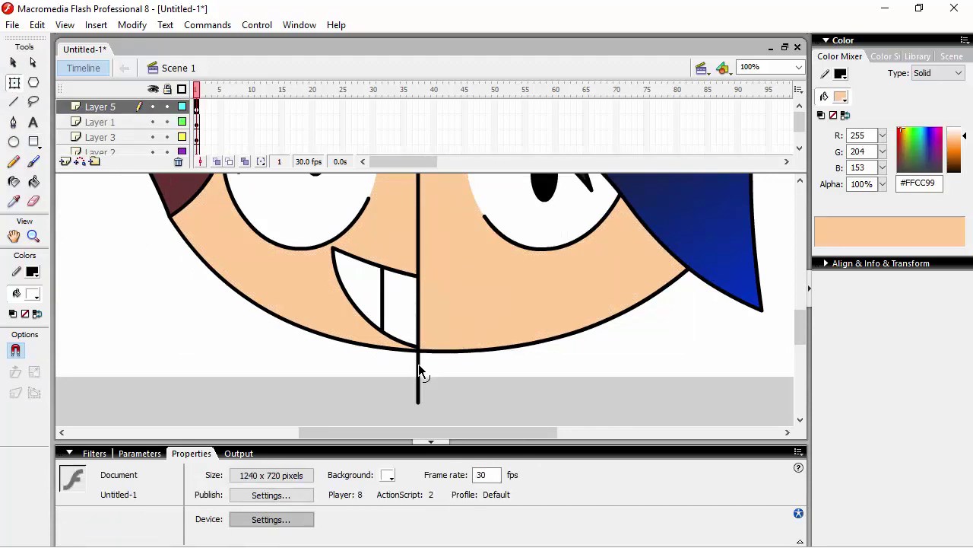
pyautogui.scroll(3, 418, 364)
pyautogui.click(419, 416)
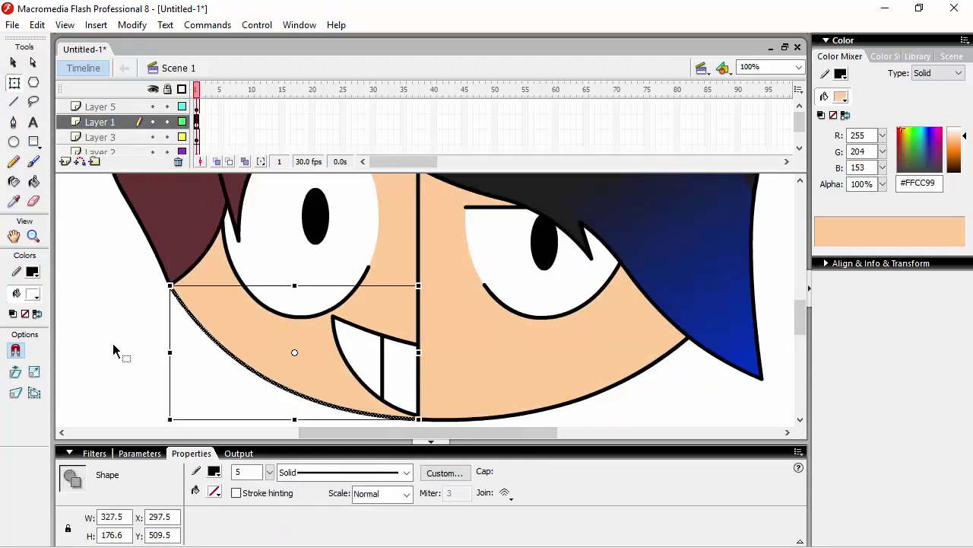
pyautogui.click(115, 349)
# Draw a short horizontal mouth line on the right half of the face, starting at the dividing line.
pyautogui.press('n')
pyautogui.scroll(6, 428, 376)
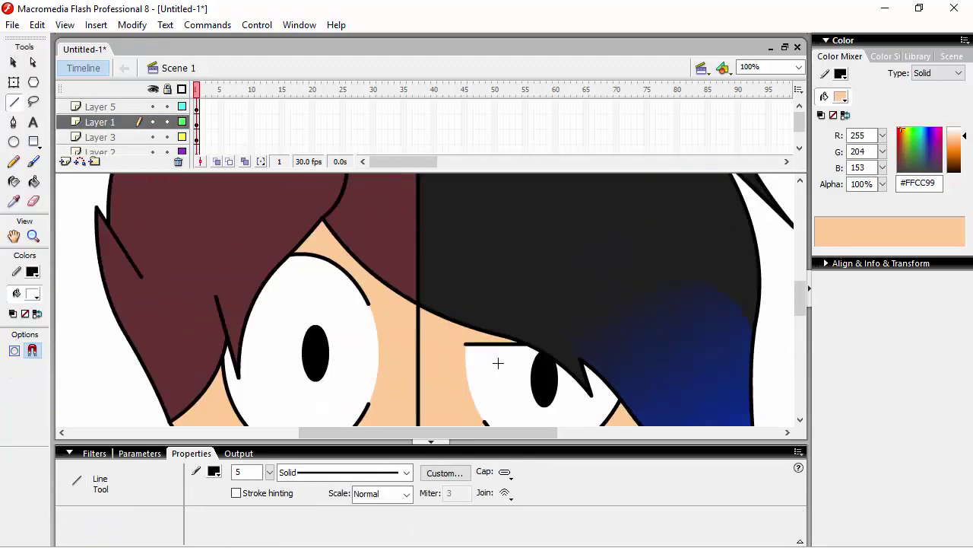
pyautogui.scroll(-6, 497, 362)
pyautogui.scroll(8, 498, 358)
pyautogui.hotkey('ctrl', '-')
pyautogui.hotkey('ctrl', '-')
pyautogui.press('q')
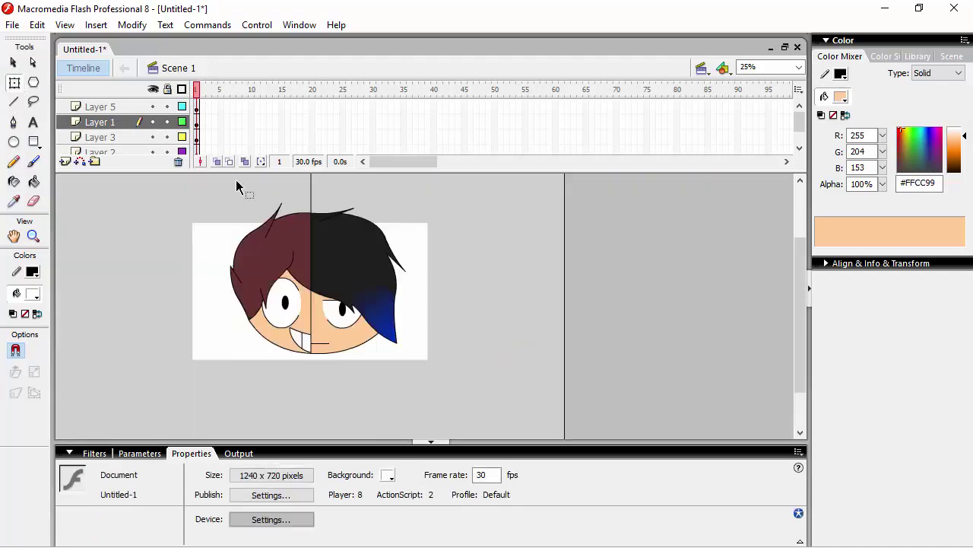
# Draw a neck outline below the chin on the hair layer with two slanted sides and a line joining their lower ends.
pyautogui.scroll(2, 313, 205)
pyautogui.hotkey('ctrl', '=')
pyautogui.hotkey('ctrl', '=')
pyautogui.click(99, 121)
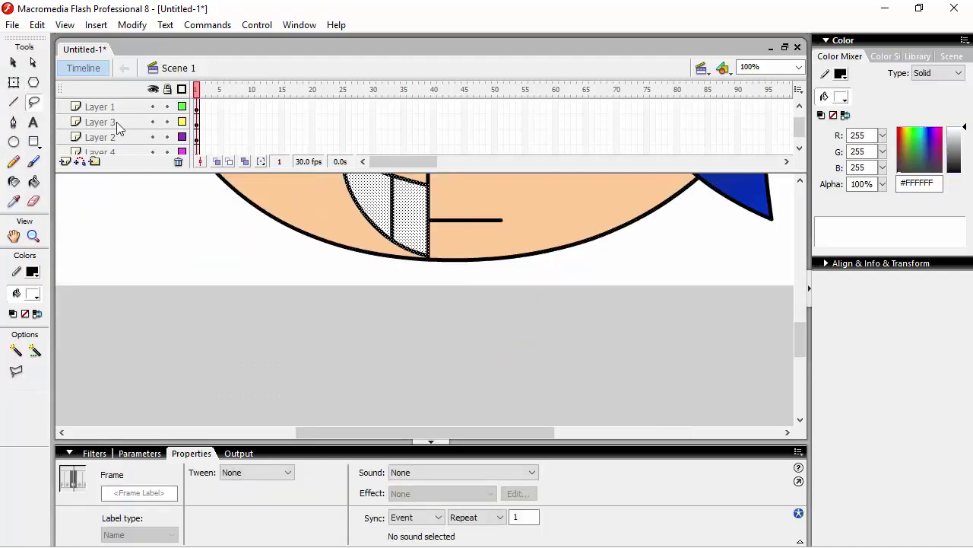
pyautogui.press('n')
pyautogui.moveTo(348, 248); pyautogui.dragTo(302, 393)
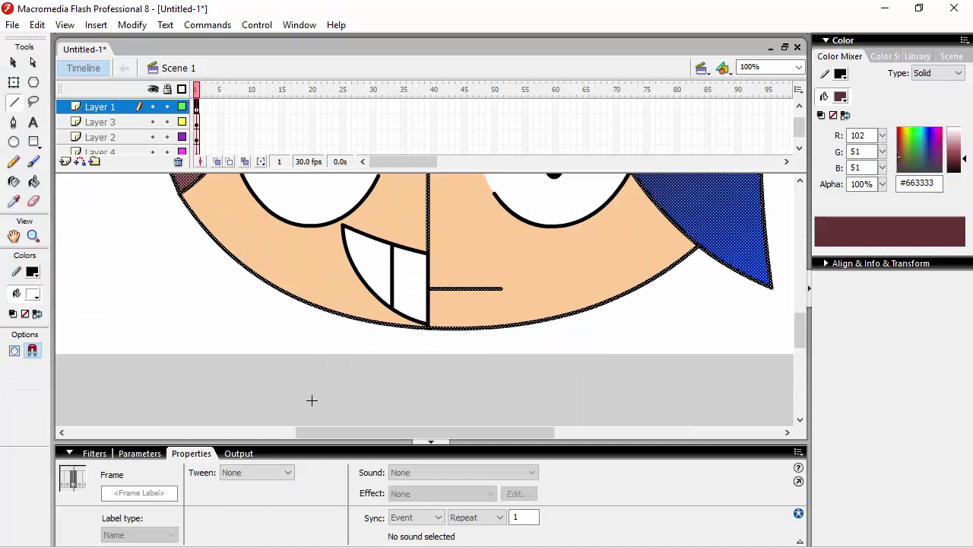
pyautogui.moveTo(310, 400); pyautogui.dragTo(330, 322)
pyautogui.moveTo(594, 406)
pyautogui.mouseDown()
pyautogui.moveTo(569, 330)
pyautogui.moveTo(312, 333)
pyautogui.mouseUp()
pyautogui.scroll(-3, 554, 333)
# Curve both sides of the neck so they flare outward, and delete the line joining their lower ends.
pyautogui.click(14, 82)
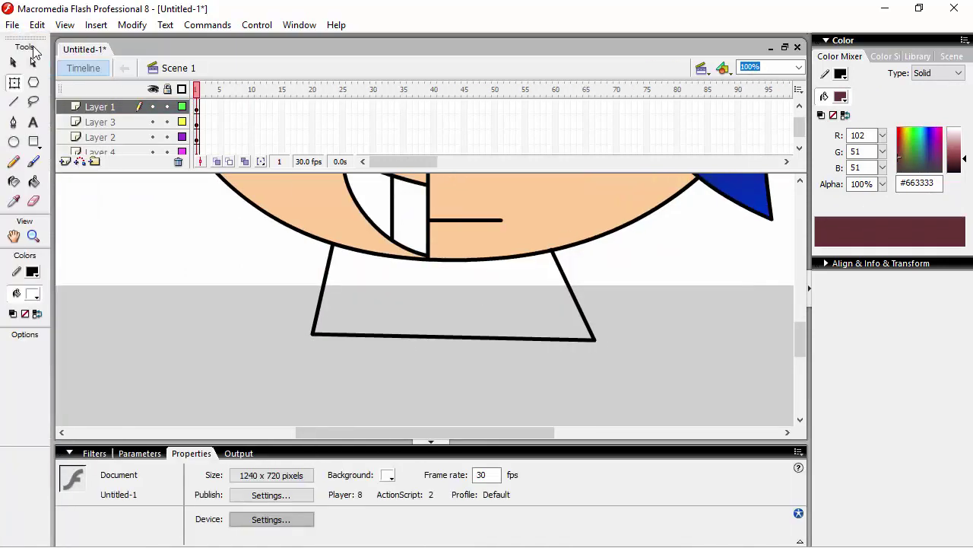
pyautogui.moveTo(597, 341); pyautogui.dragTo(593, 333)
pyautogui.moveTo(312, 317); pyautogui.dragTo(300, 334)
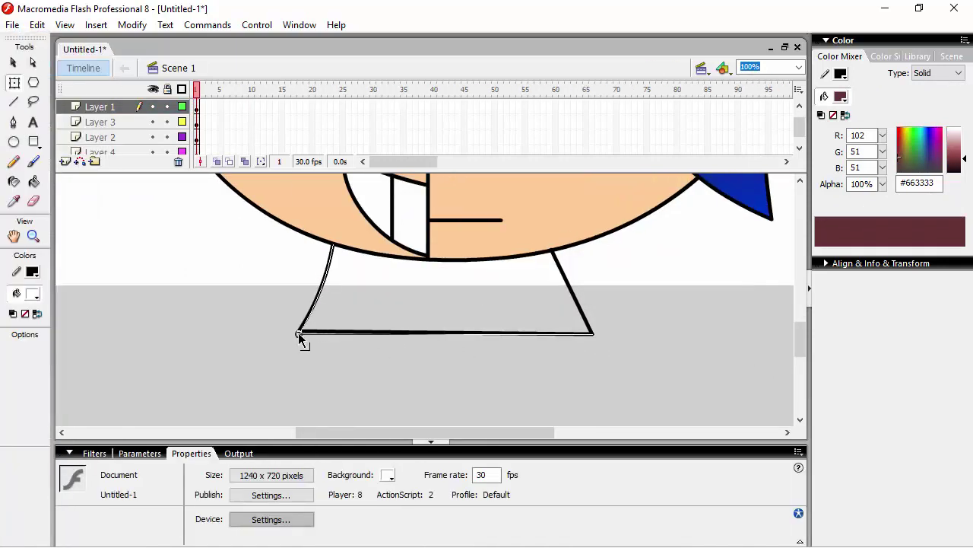
pyautogui.click(584, 334)
pyautogui.press('Delete')
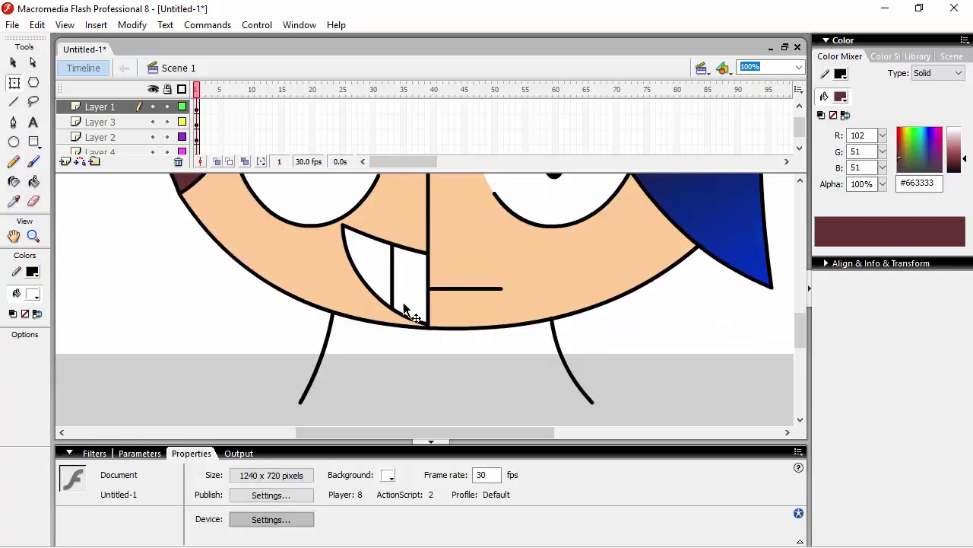
# Join the lower ends of the neck with a shallow V-shaped neckline.
pyautogui.press('n')
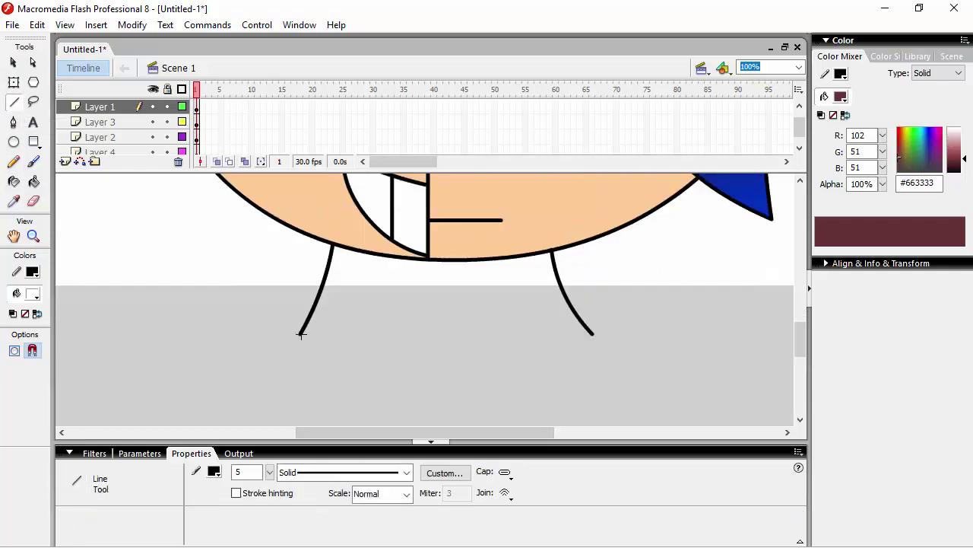
pyautogui.scroll(-2, 300, 333)
pyautogui.moveTo(301, 265); pyautogui.dragTo(449, 304)
pyautogui.moveTo(609, 267); pyautogui.dragTo(608, 267)
# Draw a wide collar outline around the neck, running from one side of the chin below the neckline to the other.
pyautogui.hotkey('ctrl', '-')
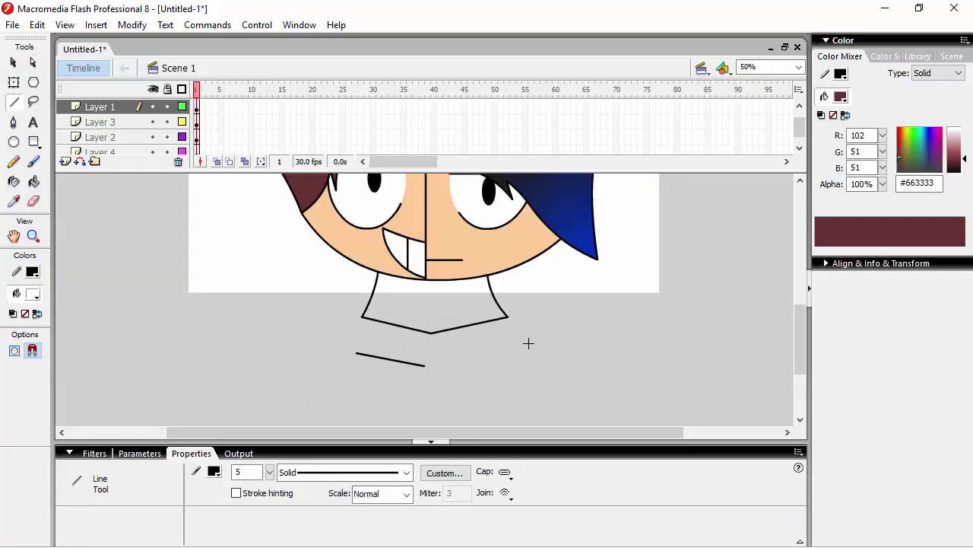
pyautogui.moveTo(529, 343); pyautogui.dragTo(548, 310)
pyautogui.moveTo(548, 310); pyautogui.dragTo(510, 269)
pyautogui.moveTo(424, 366); pyautogui.dragTo(529, 343)
pyautogui.moveTo(353, 260); pyautogui.dragTo(353, 261)
# Smooth the collar's bottom edge into one curve and delete its straight upper-right segment.
pyautogui.press('q')
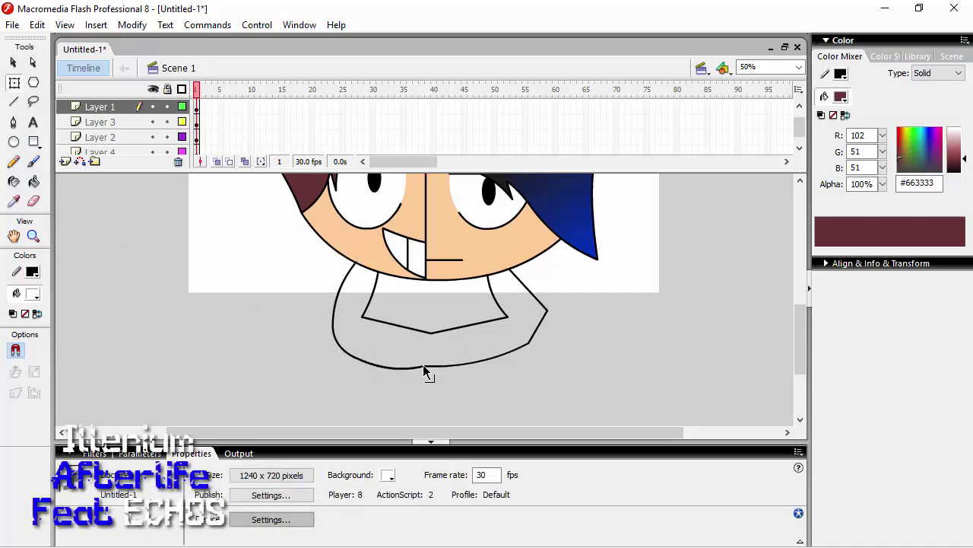
pyautogui.moveTo(440, 375); pyautogui.dragTo(440, 370)
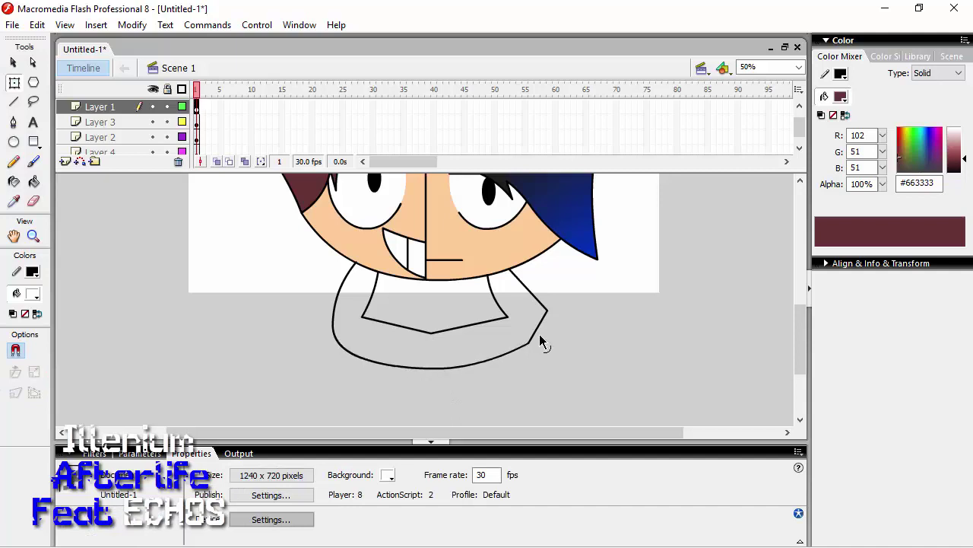
pyautogui.click(529, 289)
pyautogui.press('Delete')
pyautogui.press('n')
pyautogui.moveTo(363, 316); pyautogui.dragTo(316, 315)
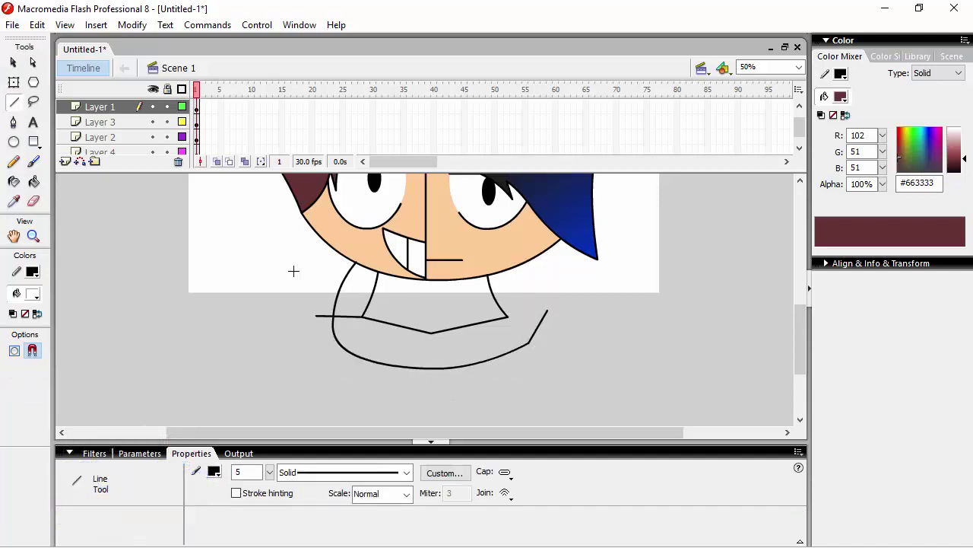
pyautogui.press('v')
pyautogui.click(357, 317)
pyautogui.press('Delete')
# Reshape the collar outline into a rounded oval that meets both sides of the neck.
pyautogui.moveTo(529, 344); pyautogui.dragTo(534, 323)
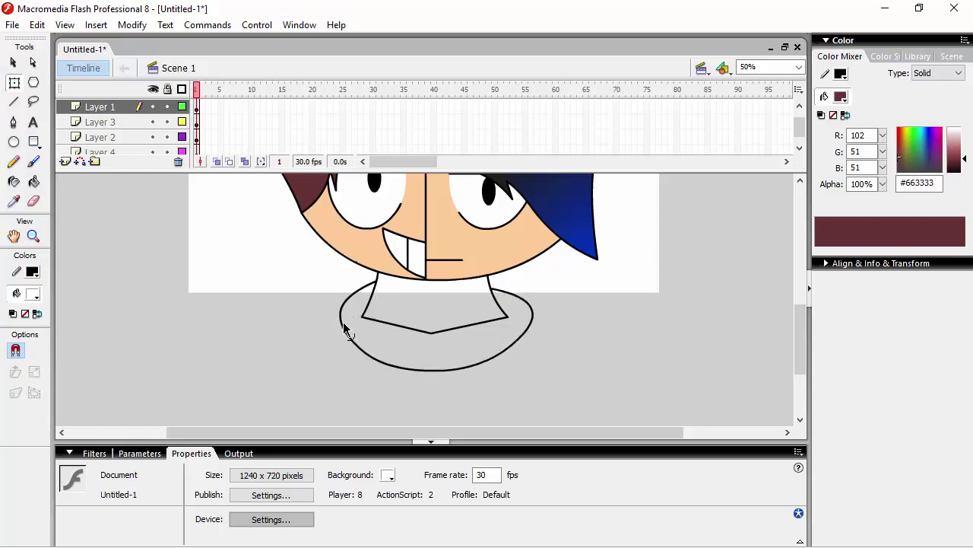
pyautogui.moveTo(532, 341); pyautogui.dragTo(491, 285)
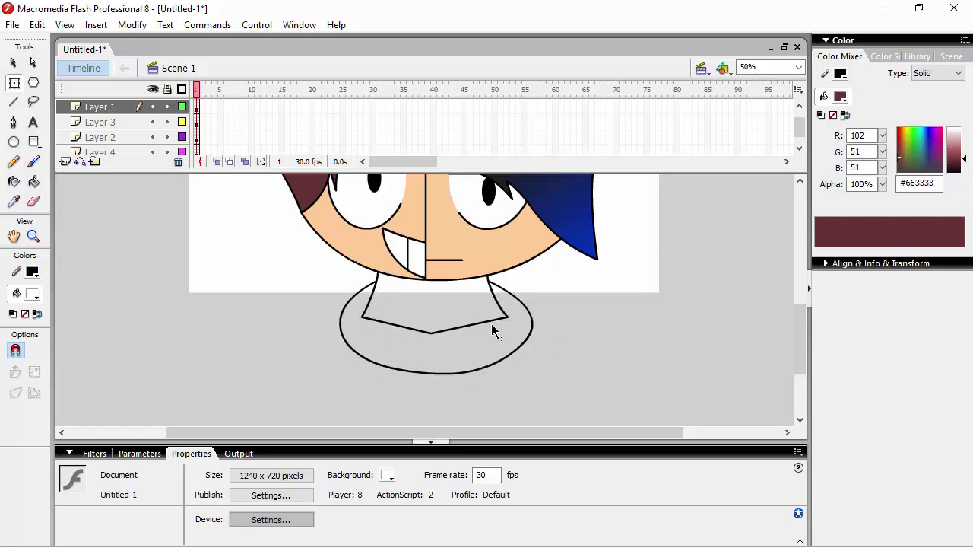
# Pull the bottom curve of the collar outline slightly upward.
pyautogui.moveTo(437, 374); pyautogui.dragTo(438, 373)
pyautogui.scroll(3, 440, 373)
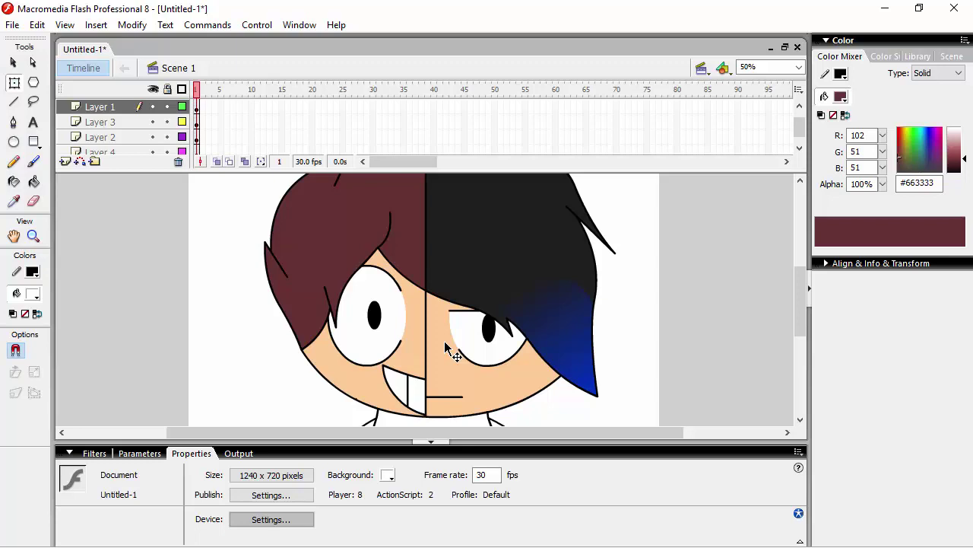
pyautogui.hotkey('alt', 'Tab')
pyautogui.hotkey('alt', 'shift', 'Tab')
pyautogui.scroll(-3, 648, 315)
# Extend the vertical dividing line from the chin down past the collar and draw a rounded right shoulder line from the collar.
pyautogui.click(99, 106)
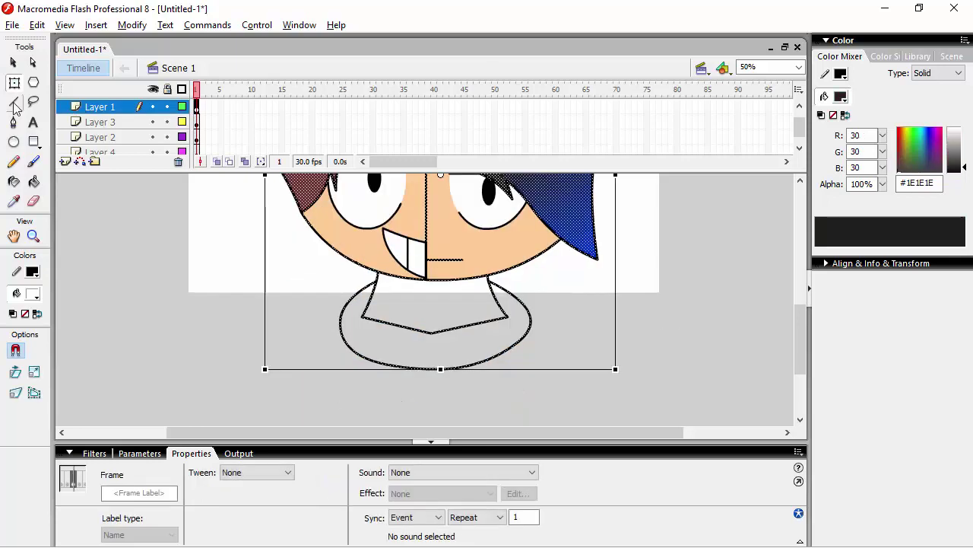
pyautogui.click(13, 102)
pyautogui.moveTo(427, 232); pyautogui.dragTo(426, 437)
pyautogui.scroll(-1, 529, 231)
pyautogui.moveTo(530, 256); pyautogui.dragTo(584, 399)
pyautogui.press('q')
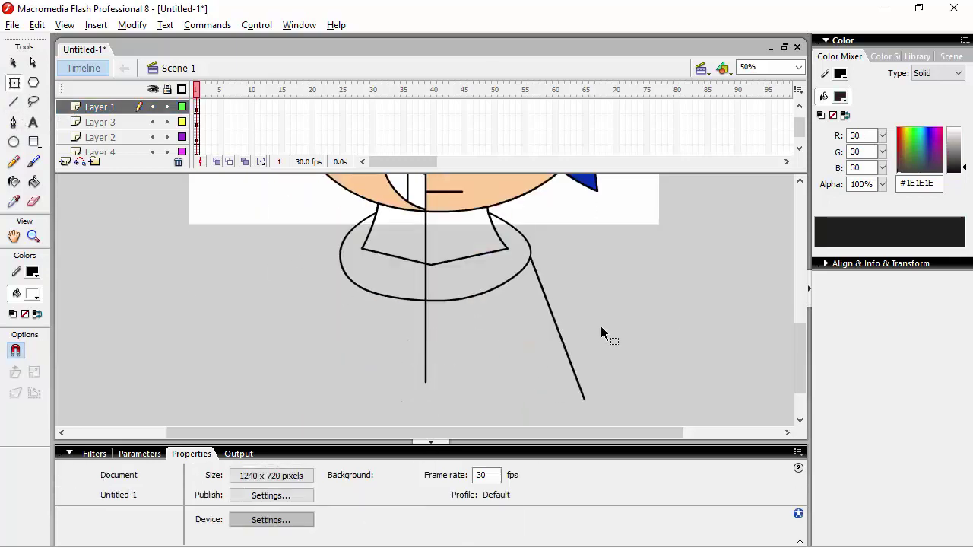
pyautogui.moveTo(555, 320); pyautogui.dragTo(566, 302)
# Draw a left shoulder line down from the collar and bend it outward to mirror the right one.
pyautogui.click(13, 101)
pyautogui.moveTo(339, 257); pyautogui.dragTo(298, 398)
pyautogui.press('q')
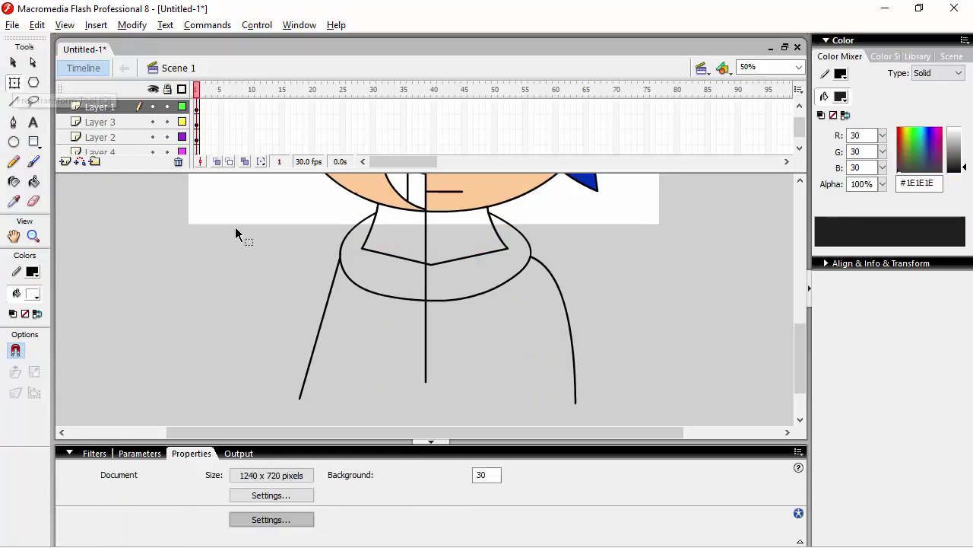
pyautogui.moveTo(309, 356); pyautogui.dragTo(296, 359)
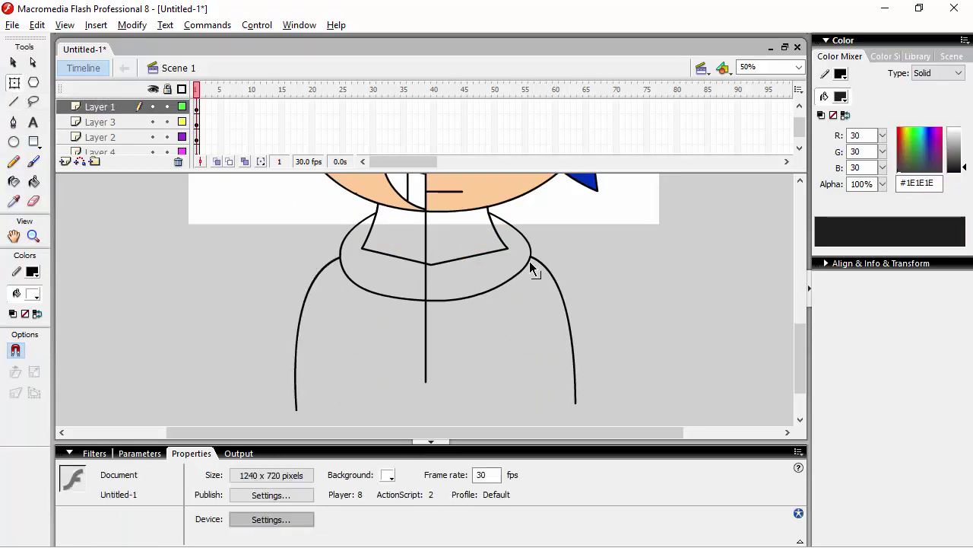
# Adjust the junction where the right shoulder line meets the collar so the line ends connect.
pyautogui.moveTo(529, 261)
pyautogui.mouseDown()
pyautogui.moveTo(525, 273)
pyautogui.moveTo(534, 269)
pyautogui.mouseUp()
pyautogui.hotkey('ctrl', '=')
pyautogui.hotkey('ctrl', '=')
pyautogui.scroll(3, 496, 293)
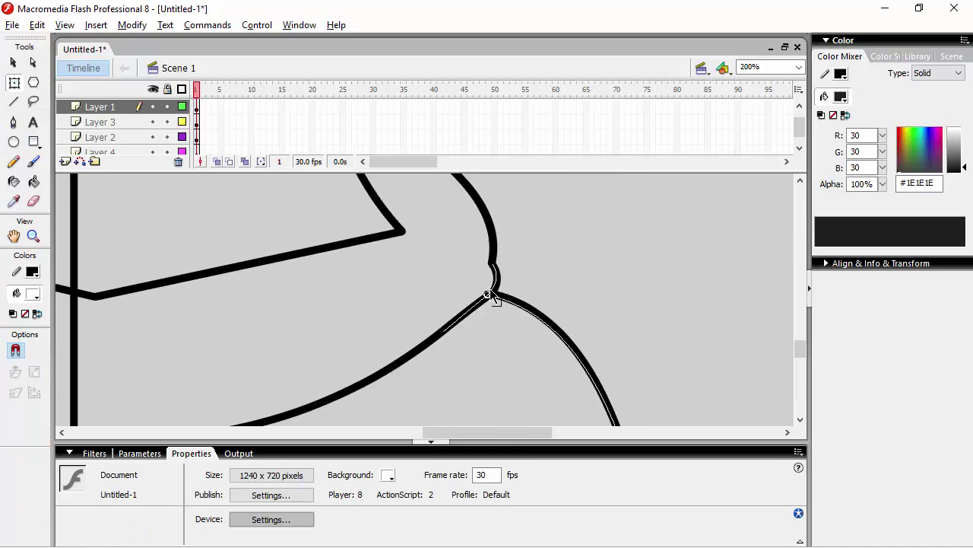
pyautogui.hotkey('ctrl', '-')
pyautogui.hotkey('ctrl', '-')
# Close the torso with a straight horizontal hem and extend the dividing line below it.
pyautogui.press('n')
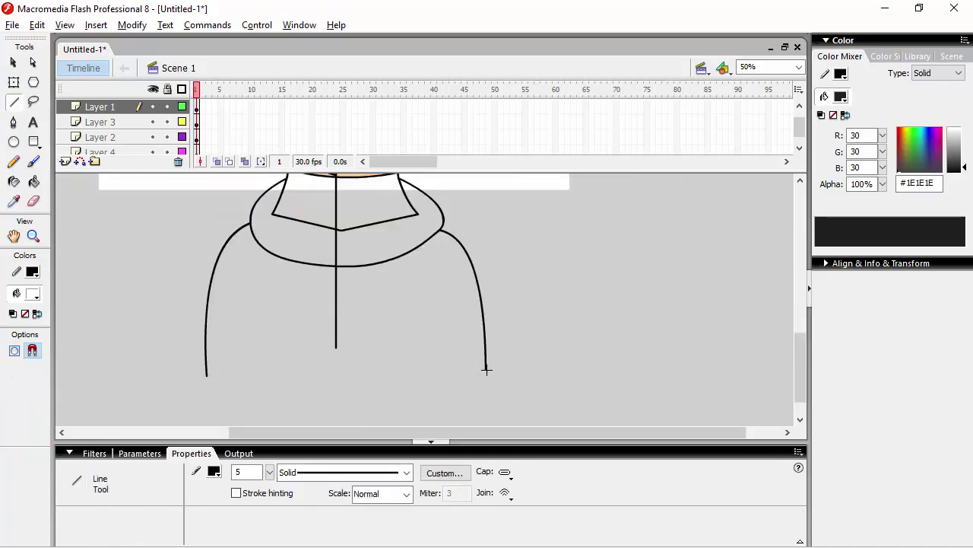
pyautogui.moveTo(487, 369); pyautogui.dragTo(207, 375)
pyautogui.press('q')
pyautogui.moveTo(336, 408); pyautogui.dragTo(336, 407)
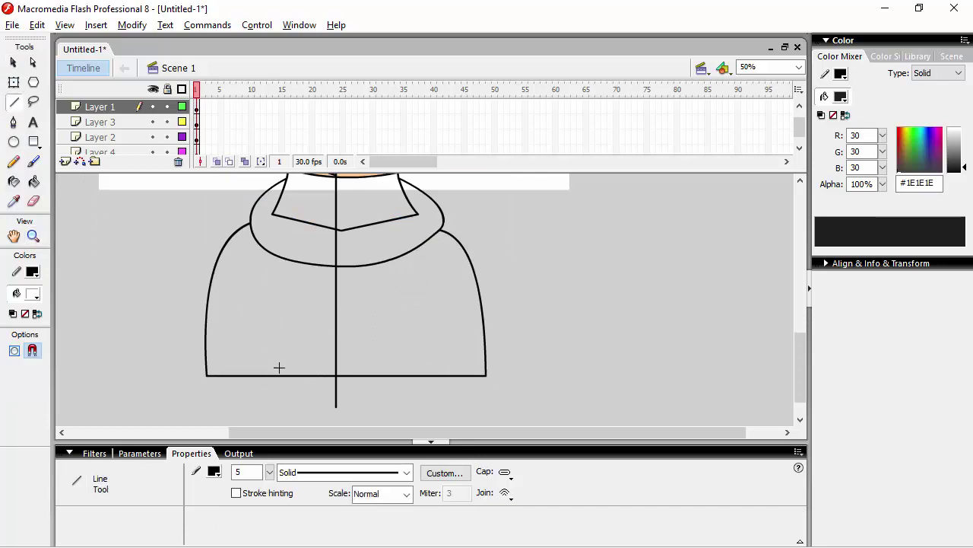
# Draw a vertical sleeve line up from the hem on each half of the torso and move the lower-left corner slightly inward.
pyautogui.moveTo(421, 329); pyautogui.dragTo(421, 311)
pyautogui.scroll(3, 418, 365)
pyautogui.scroll(-4, 387, 354)
pyautogui.press('q')
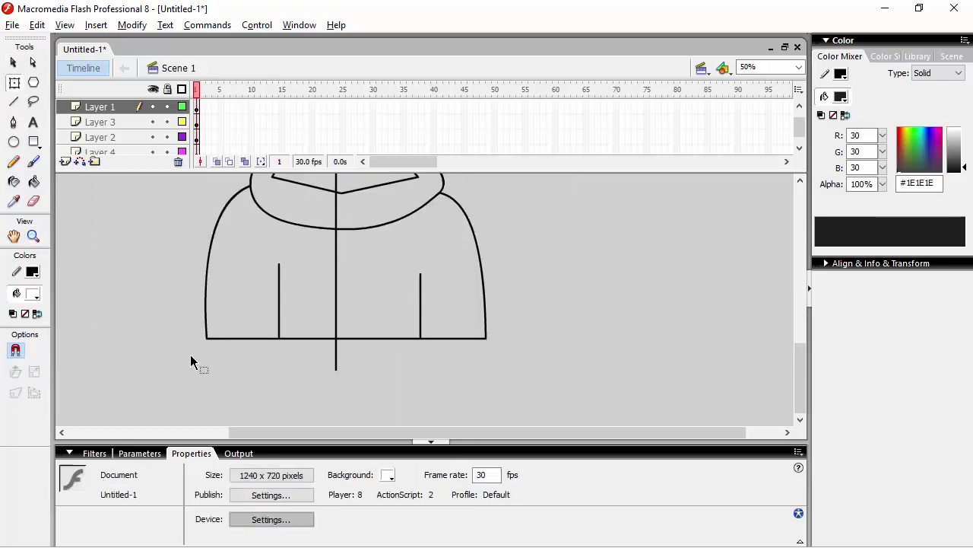
pyautogui.scroll(3, 404, 304)
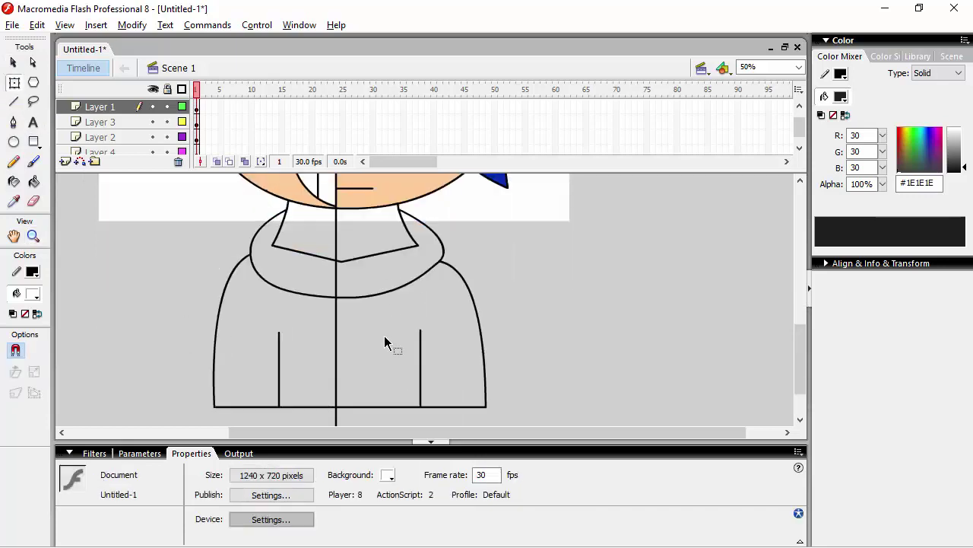
pyautogui.click(336, 342)
pyautogui.scroll(-3, 336, 350)
pyautogui.press('Delete')
pyautogui.scroll(5, 228, 312)
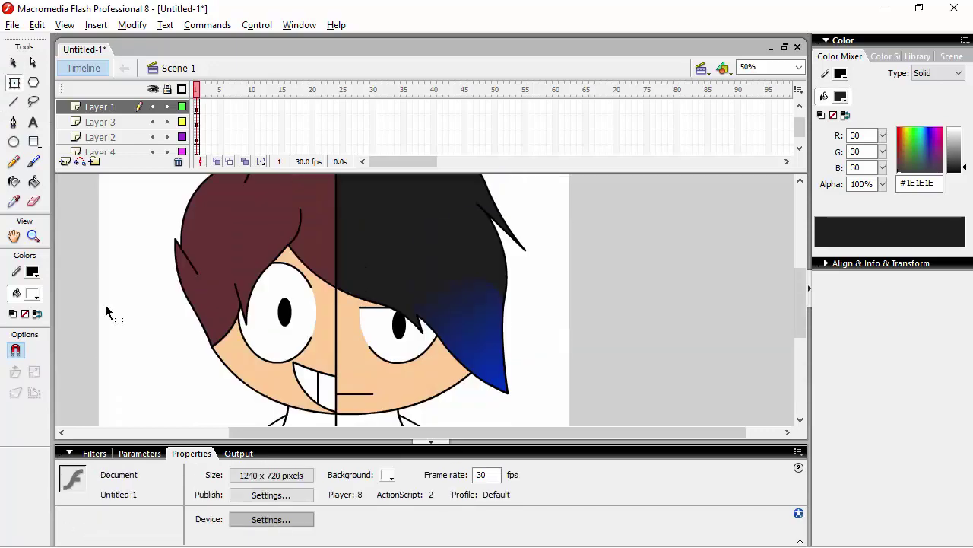
# Fill the neck with skin tone and the left half of the collar and torso with green #00CC66.
pyautogui.scroll(-4, 278, 337)
pyautogui.press('k')
pyautogui.click(308, 295)
pyautogui.click(297, 304)
# Fill the right half of the collar and torso with dark grey #333333.
pyautogui.click(32, 293)
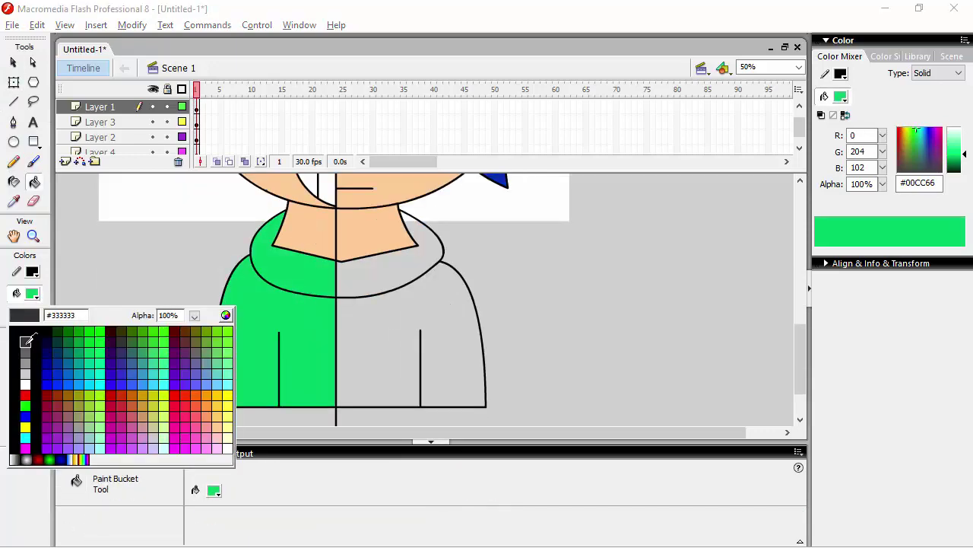
pyautogui.click(25, 340)
pyautogui.scroll(5, 271, 388)
pyautogui.scroll(-6, 271, 387)
pyautogui.click(410, 304)
pyautogui.press('q')
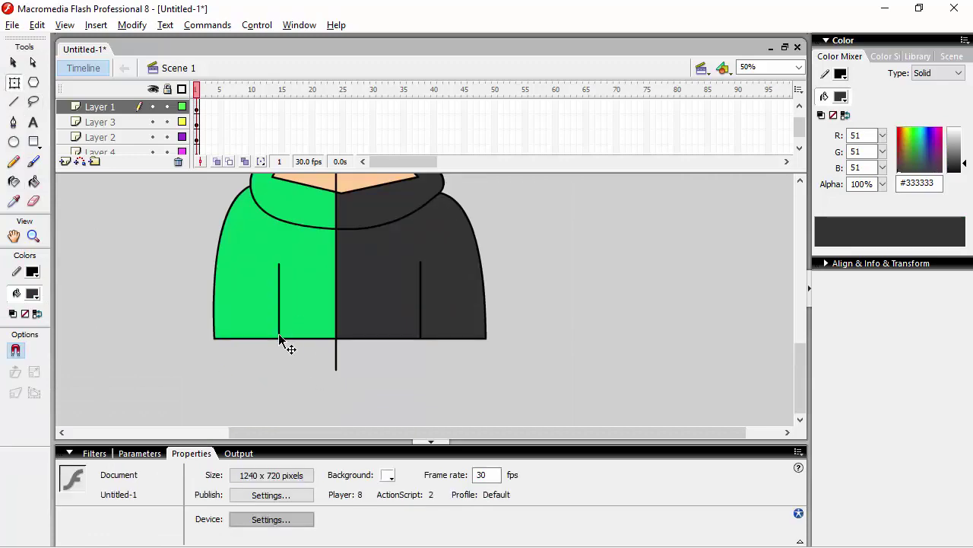
# Lengthen the torso by moving each hem point down to one level, even with the end of the dividing line.
pyautogui.moveTo(279, 338); pyautogui.dragTo(279, 372)
pyautogui.moveTo(216, 339); pyautogui.dragTo(214, 373)
pyautogui.moveTo(336, 340); pyautogui.dragTo(335, 373)
pyautogui.moveTo(421, 339); pyautogui.dragTo(421, 373)
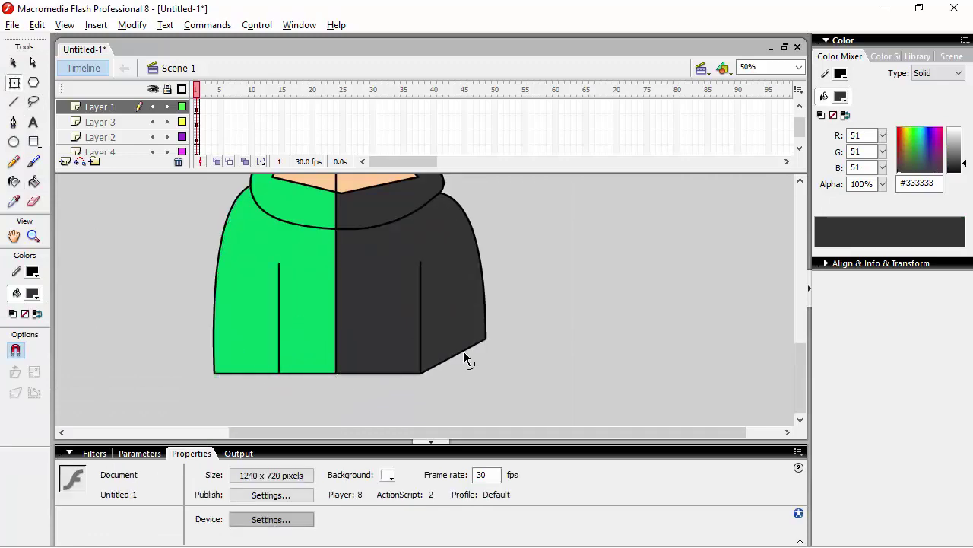
pyautogui.moveTo(488, 374); pyautogui.dragTo(488, 373)
pyautogui.scroll(3, 480, 385)
# Scale the whole character down and set its height to 1080.
pyautogui.hotkey('ctrl', '-')
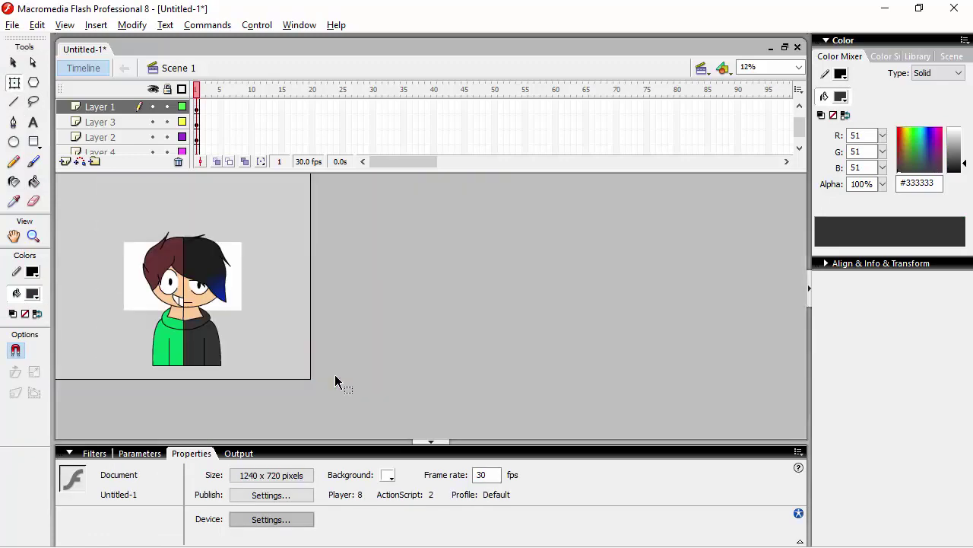
pyautogui.hotkey('ctrl', '=')
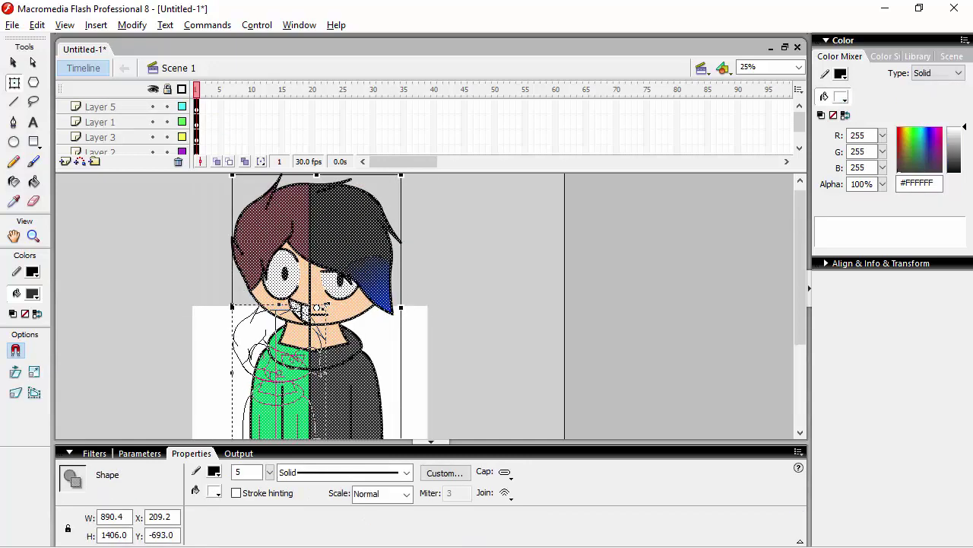
pyautogui.moveTo(402, 240); pyautogui.dragTo(317, 240)
pyautogui.click(114, 106)
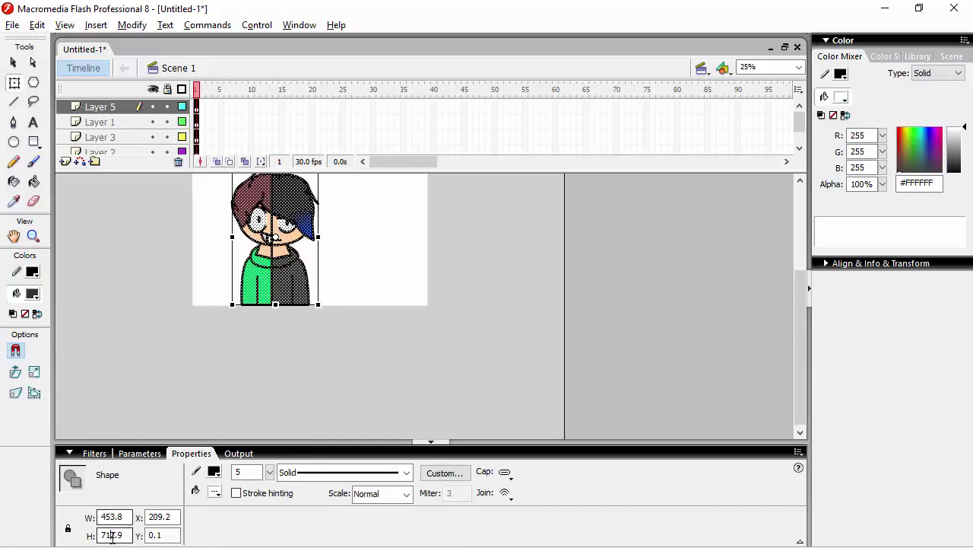
pyautogui.write('1080')
pyautogui.press('Return')
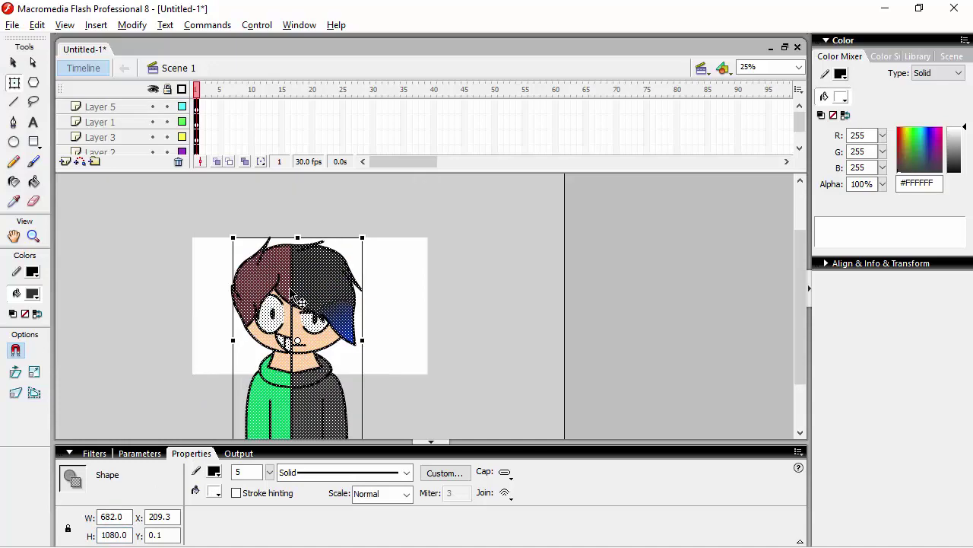
# Scale the character to about 566 by 952 and position it near the stage's centre, with its head at the upper edge.
pyautogui.click(354, 395)
pyautogui.click(357, 368)
pyautogui.moveTo(362, 373); pyautogui.dragTo(383, 408)
pyautogui.moveTo(335, 357)
pyautogui.mouseDown()
pyautogui.moveTo(328, 337)
pyautogui.moveTo(322, 343)
pyautogui.moveTo(344, 312)
pyautogui.mouseUp()
pyautogui.scroll(2, 380, 355)
pyautogui.click(344, 335)
pyautogui.moveTo(387, 175); pyautogui.dragTo(373, 235)
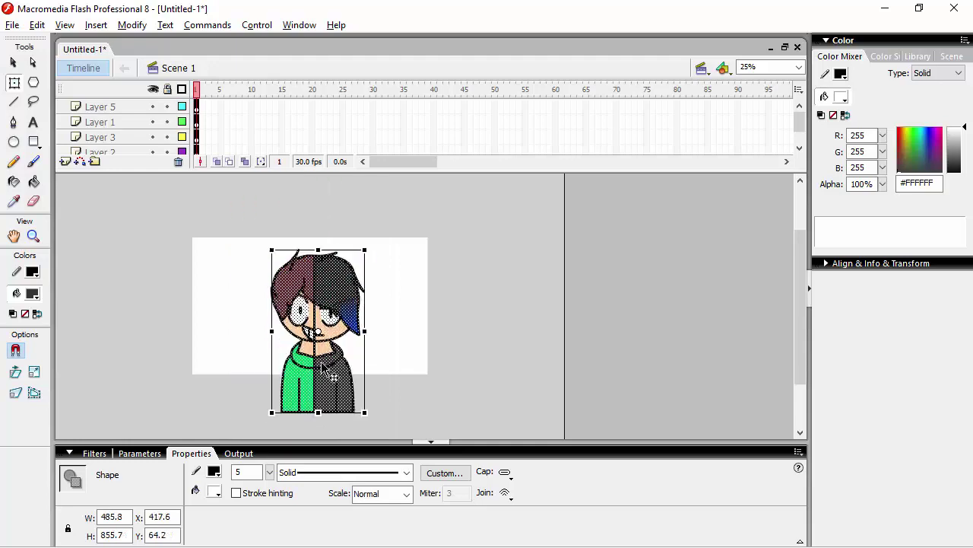
pyautogui.moveTo(334, 342); pyautogui.dragTo(318, 344)
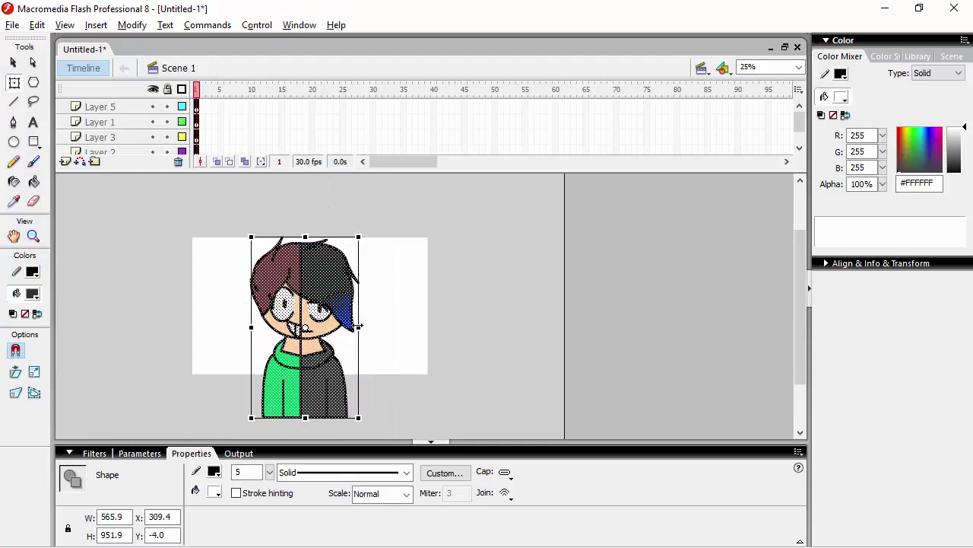
pyautogui.click(407, 368)
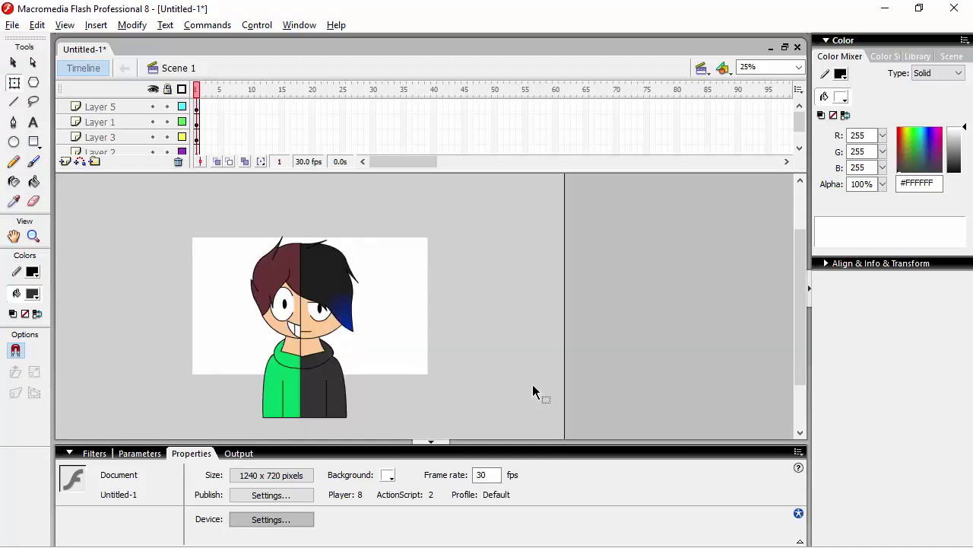
# Set the stroke thickness of all the character's outlines to 2.
pyautogui.hotkey('ctrl', '=')
pyautogui.press('s')
pyautogui.click(148, 110)
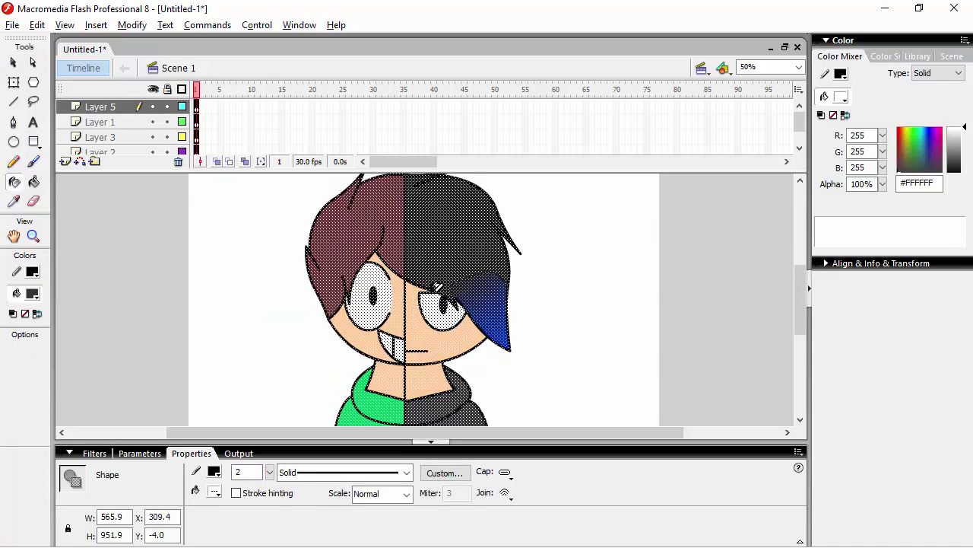
pyautogui.click(13, 82)
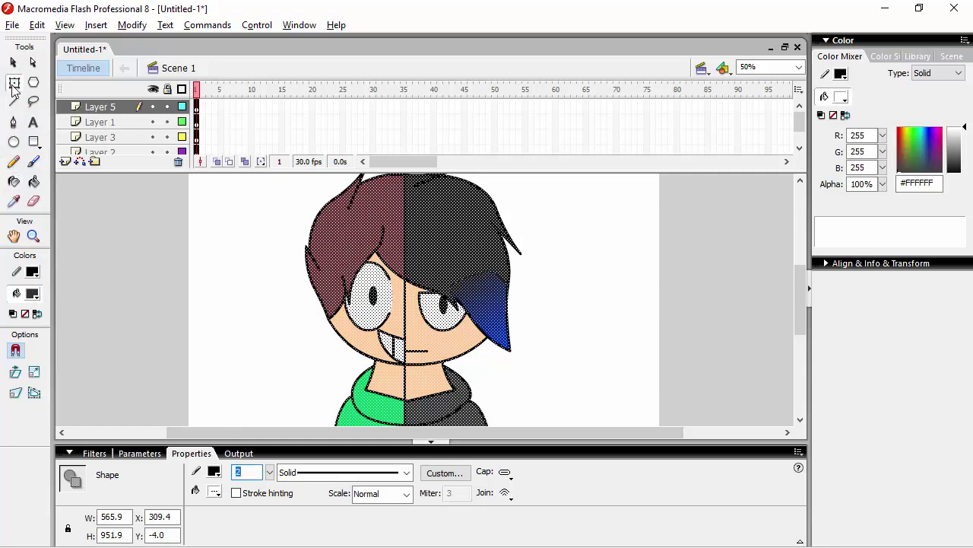
pyautogui.click(152, 277)
pyautogui.scroll(-2, 152, 277)
pyautogui.scroll(2, 152, 277)
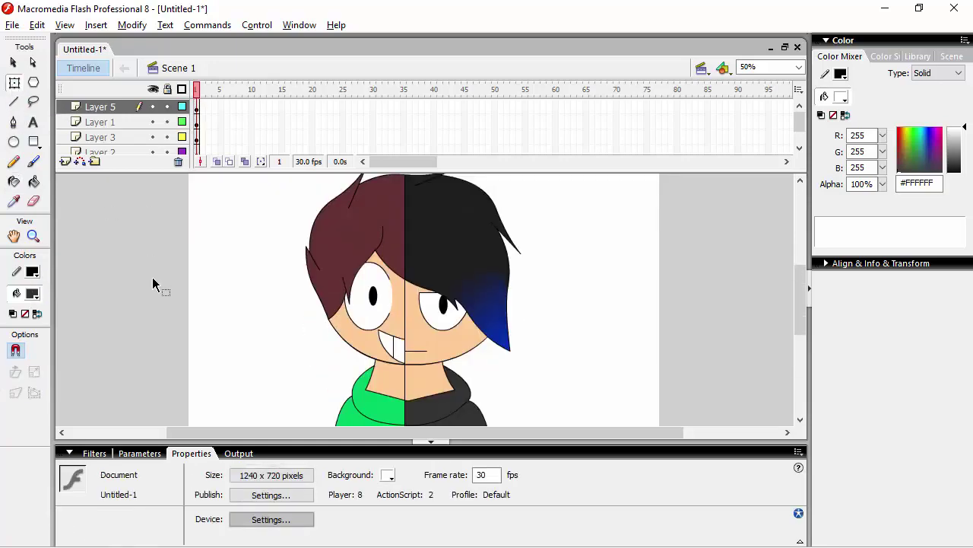
# Open the recent files sad.fla, das..fla and CB.fla to look at earlier drawings.
pyautogui.click(10, 24)
pyautogui.moveTo(153, 92)
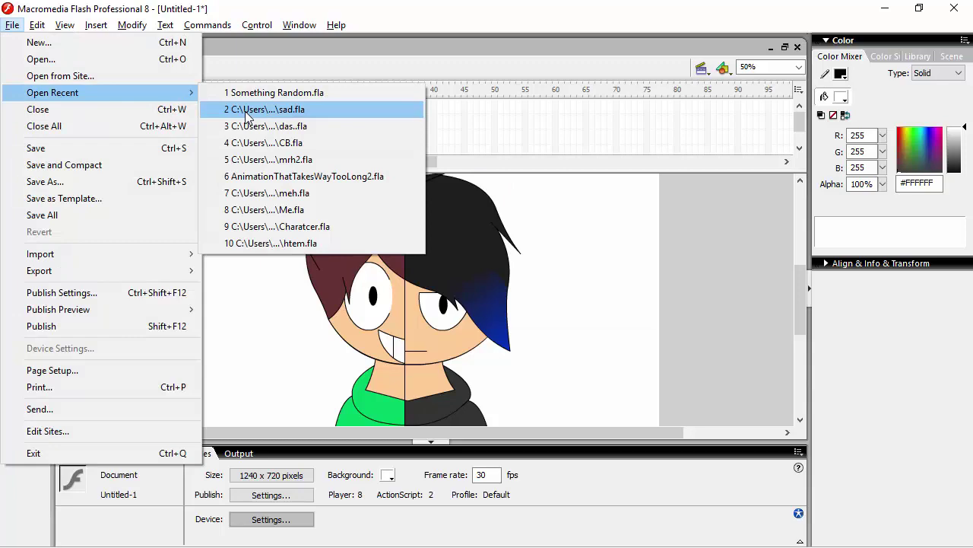
pyautogui.click(246, 110)
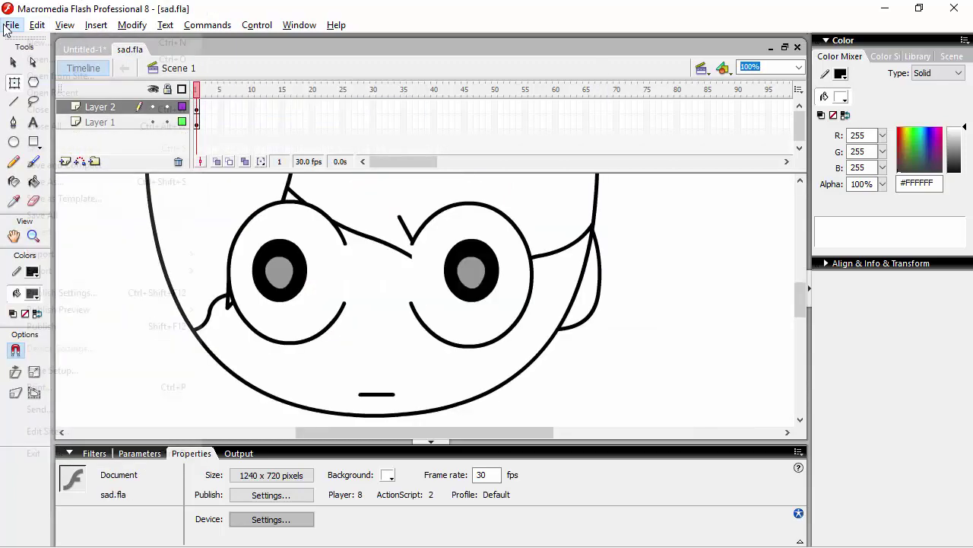
pyautogui.click(12, 24)
pyautogui.moveTo(114, 92)
pyautogui.click(266, 126)
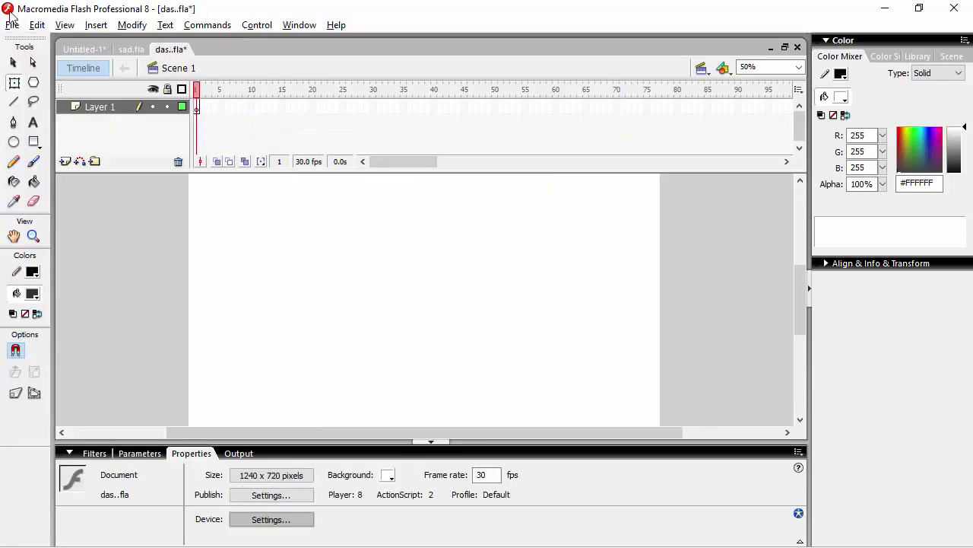
pyautogui.click(13, 24)
pyautogui.click(268, 143)
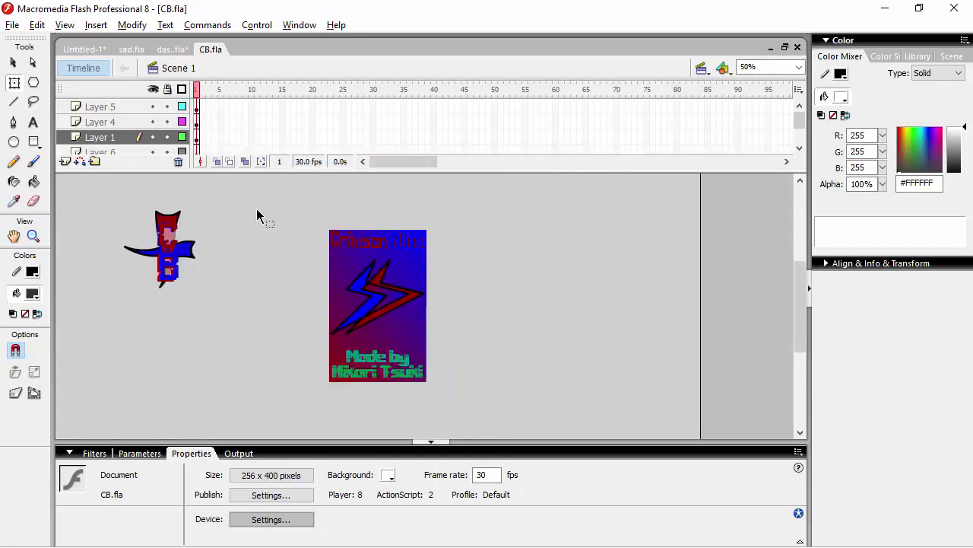
# Write the note "dont question it" beside the lightning-bolt poster and erase it again.
pyautogui.press('t')
pyautogui.hotkey('ctrl', '=')
pyautogui.hotkey('ctrl', '=')
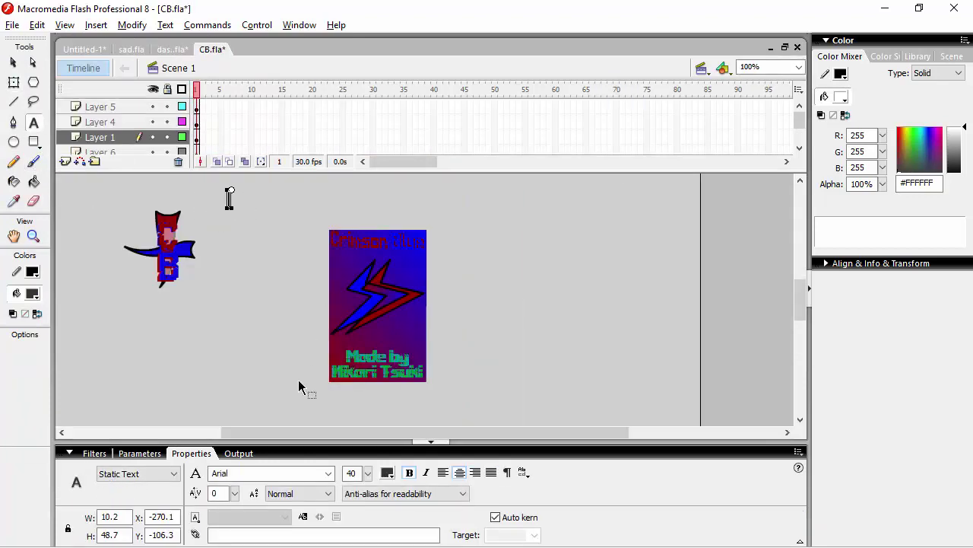
pyautogui.click(197, 339)
pyautogui.write('dON')
pyautogui.press('BackSpace')
pyautogui.press('BackSpace')
pyautogui.press('BackSpace')
pyautogui.write('dont')
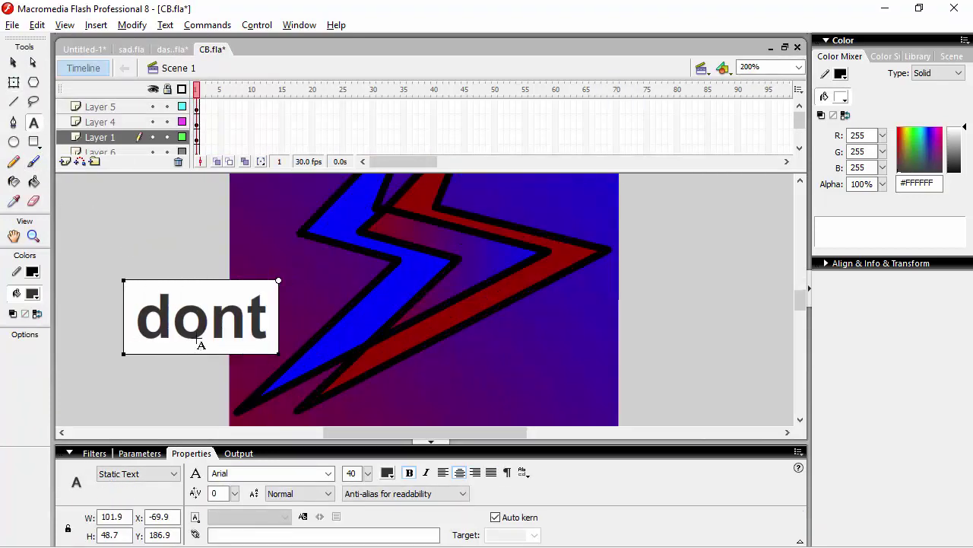
pyautogui.write(' question it')
pyautogui.hotkey('ctrl', 'a')
pyautogui.press('BackSpace')
pyautogui.hotkey('ctrl', '-')
pyautogui.hotkey('ctrl', '-')
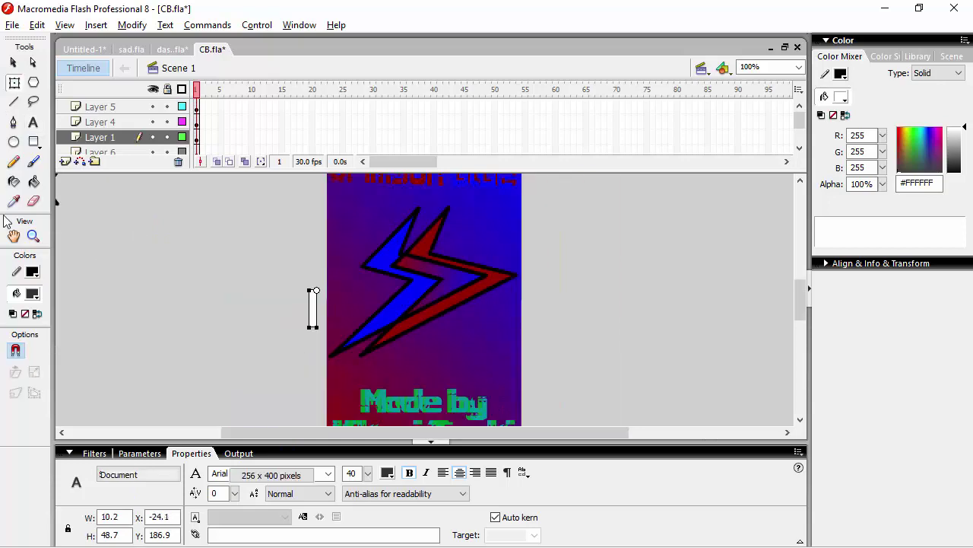
pyautogui.press('q')
pyautogui.click(188, 264)
pyautogui.click(373, 251)
pyautogui.click(463, 363)
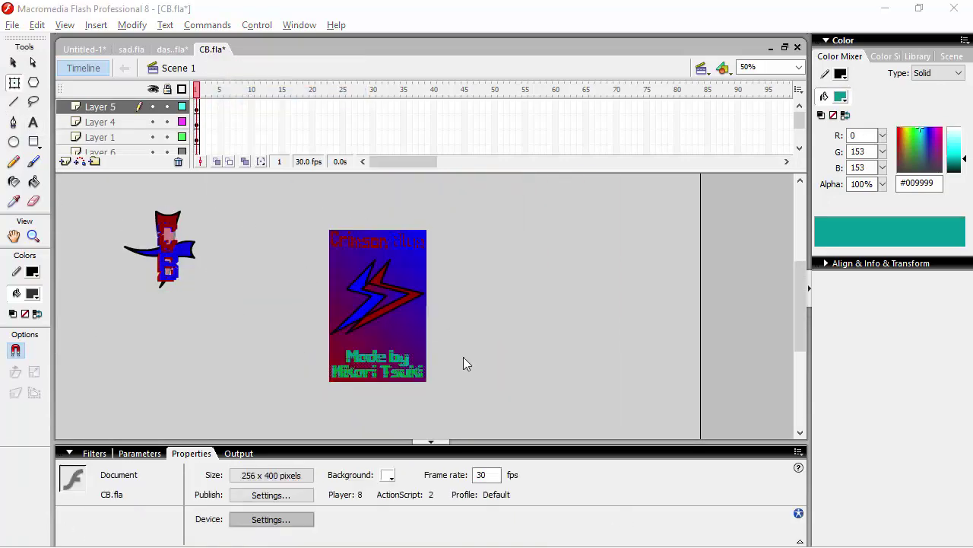
# Close CB.fla and open the recent file mrh2.fla.
pyautogui.click(172, 49)
pyautogui.click(37, 24)
pyautogui.click(12, 25)
pyautogui.moveTo(76, 92)
pyautogui.click(259, 161)
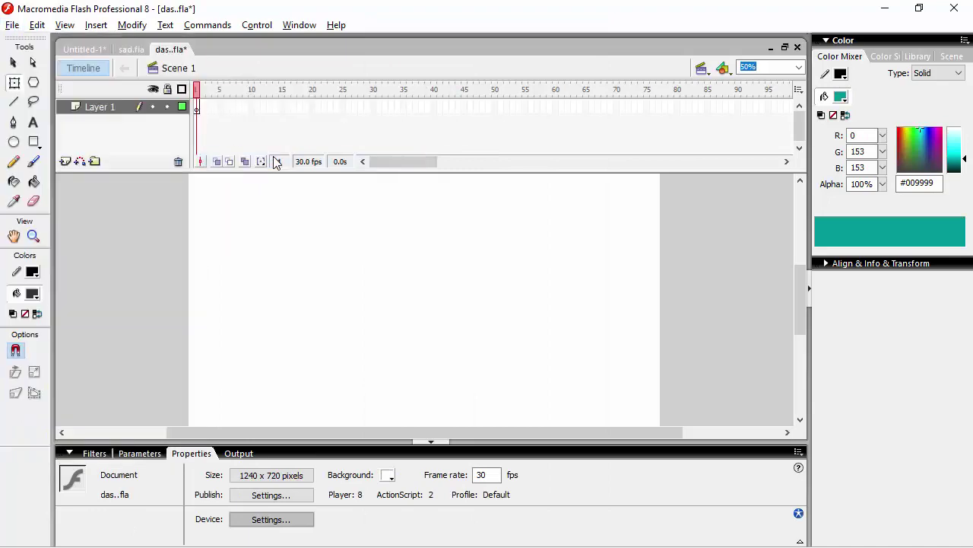
pyautogui.moveTo(202, 118)
pyautogui.mouseDown()
pyautogui.moveTo(215, 105)
pyautogui.moveTo(192, 95)
pyautogui.moveTo(209, 99)
pyautogui.mouseUp()
# Open the recent file AnimationThatTakesWayTooLong2.fla.
pyautogui.click(12, 24)
pyautogui.moveTo(83, 98)
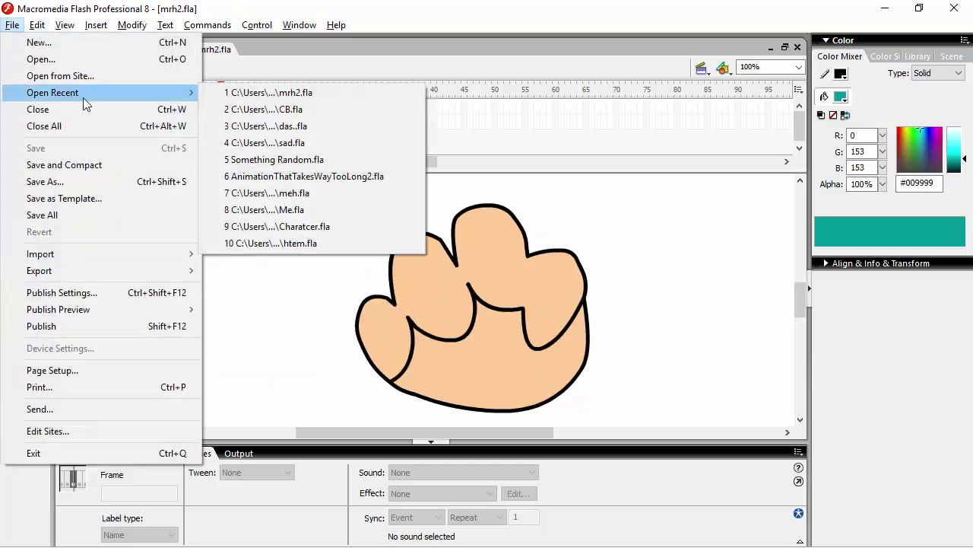
pyautogui.click(319, 175)
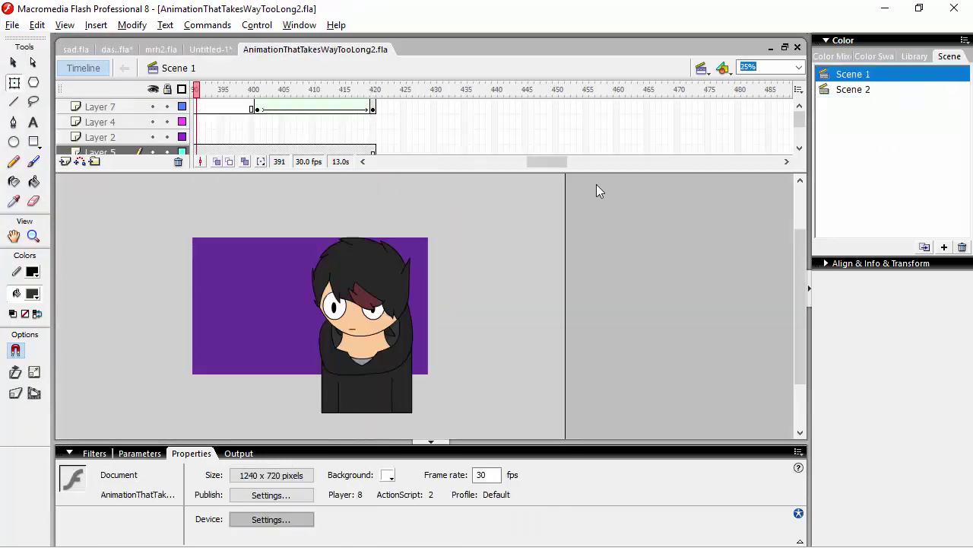
# Play Scene 1, then switch to Scene 2 and clear the keyframes after frame 1 through frame 5 of Layer 1.
pyautogui.press('Return')
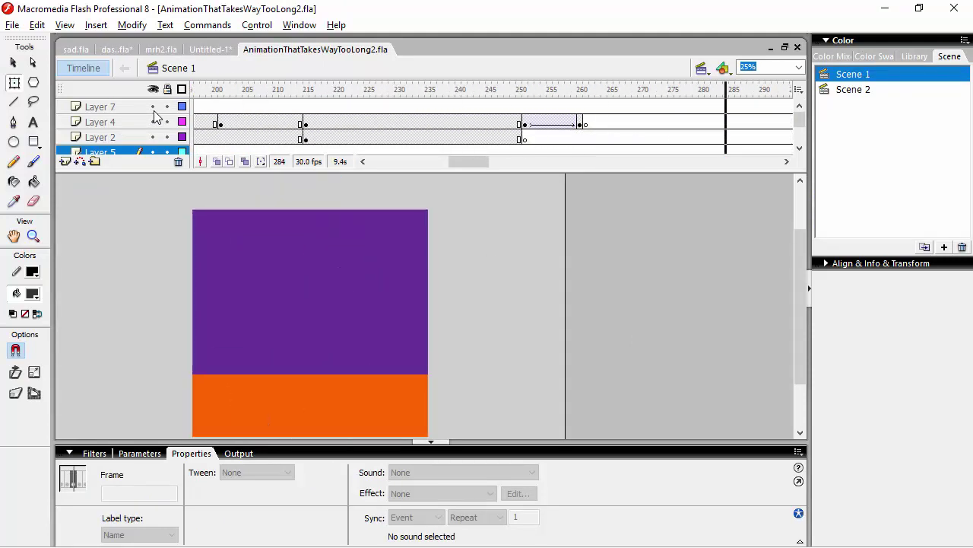
pyautogui.click(913, 92)
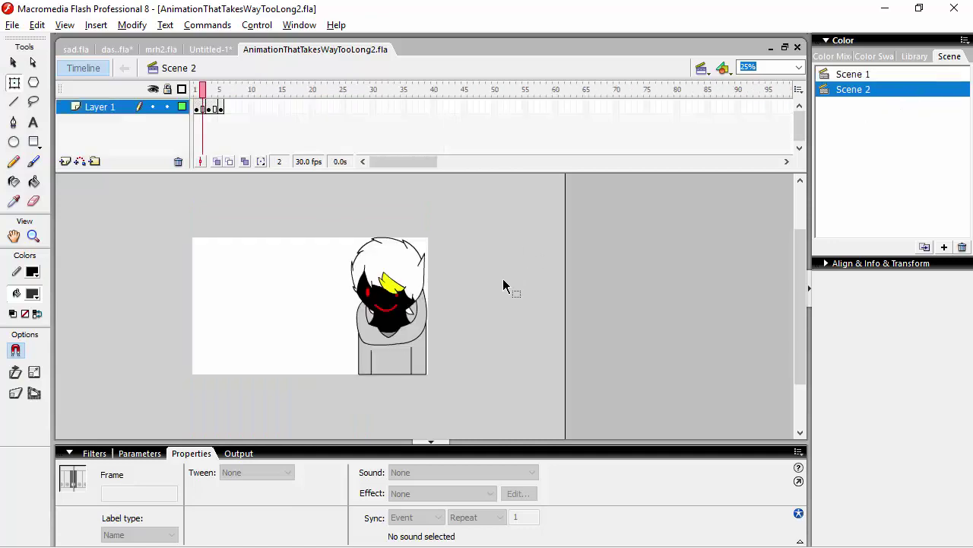
pyautogui.click(503, 285)
pyautogui.moveTo(202, 107); pyautogui.dragTo(226, 108)
pyautogui.hotkey('shift', 'F6')
pyautogui.click(452, 245)
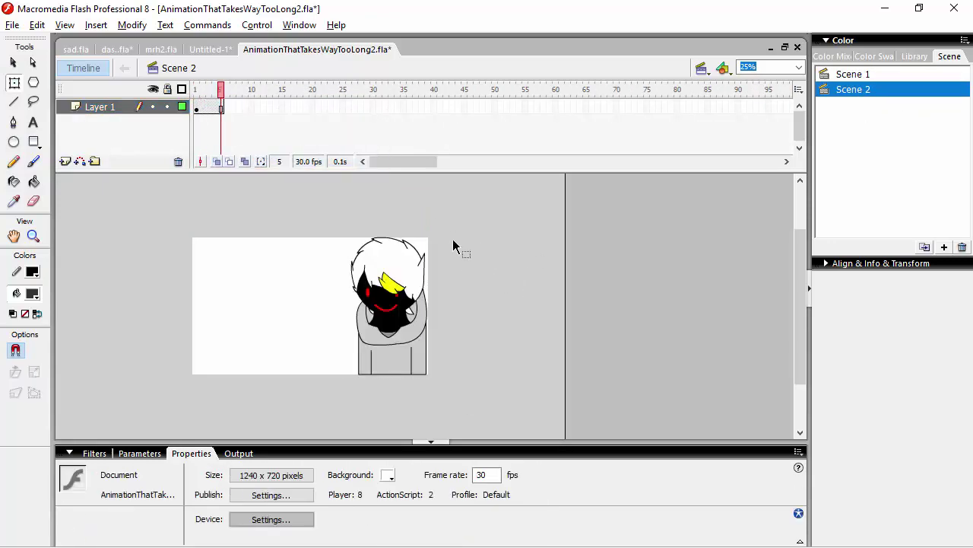
# Add a keyframe at frame 6 of Layer 1 with rectangular chunks cut from the character, and paste a glitch frame at frame 8.
pyautogui.click(227, 111)
pyautogui.click(431, 342)
pyautogui.click(321, 269)
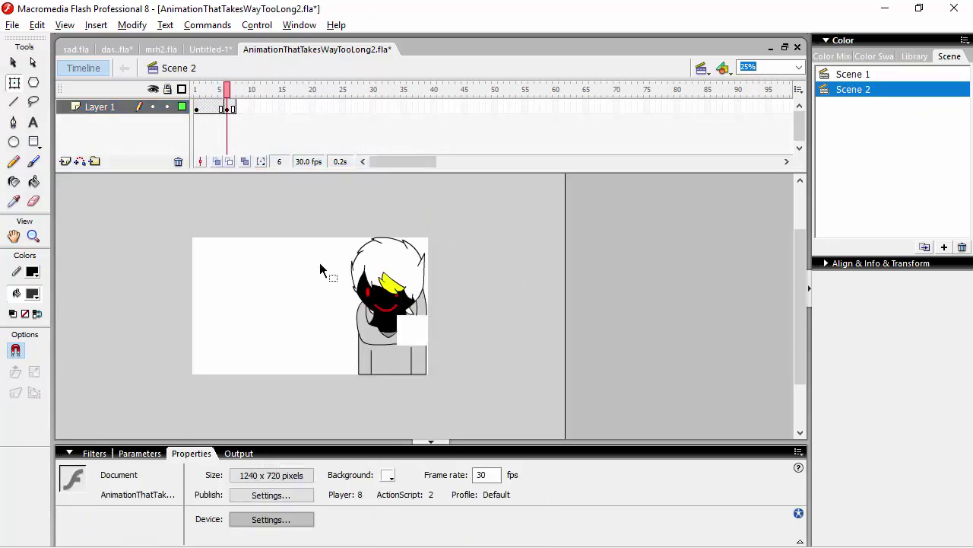
pyautogui.click(233, 109)
pyautogui.rightClick(226, 108)
pyautogui.click(326, 302)
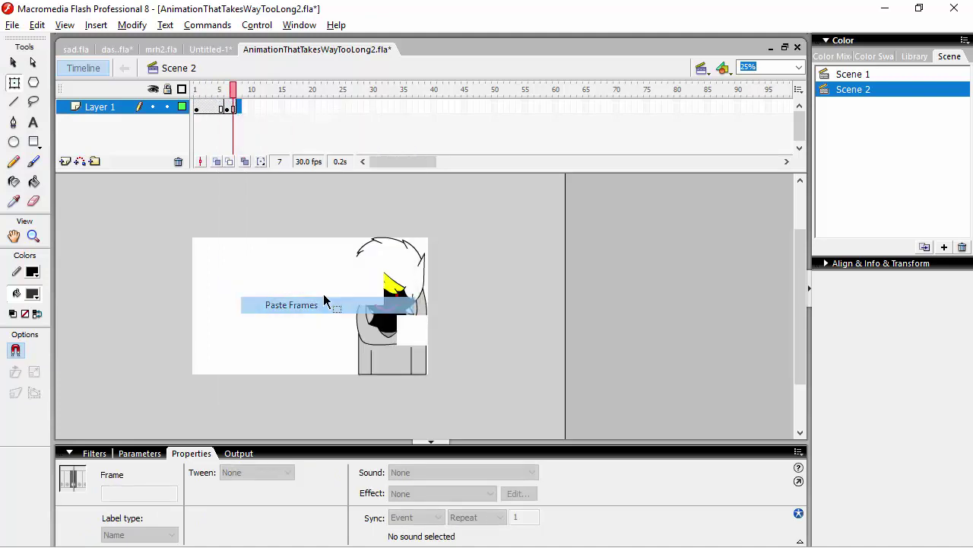
pyautogui.press('Return')
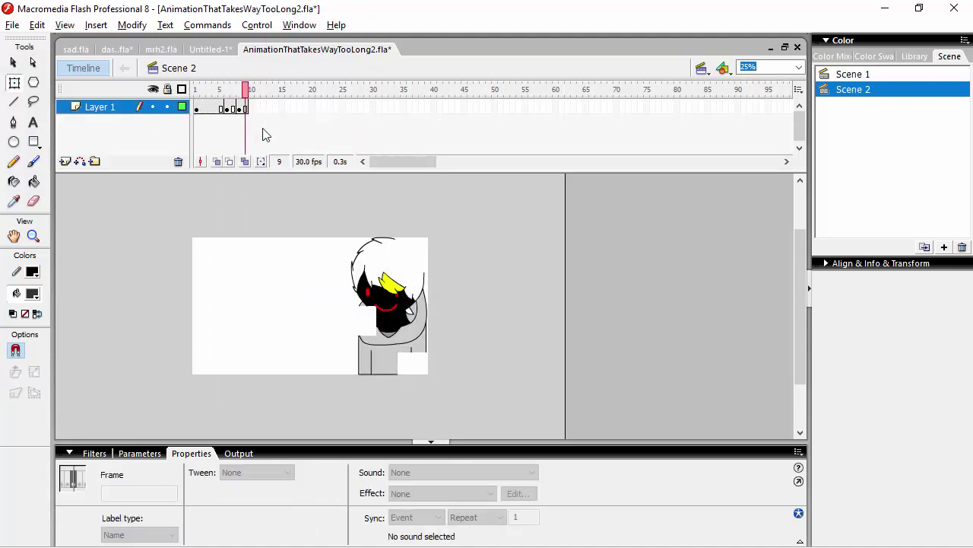
# Continue the glitch sequence on Layer 1 with further character keyframes at frames 10, 12 and 14, and review it.
pyautogui.rightClick(249, 109)
pyautogui.click(327, 302)
pyautogui.click(210, 90)
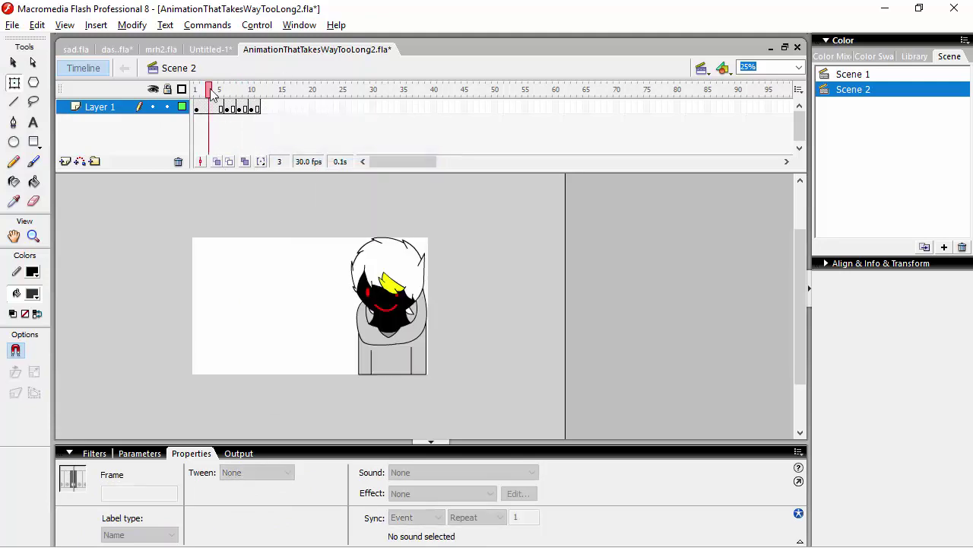
pyautogui.rightClick(259, 109)
pyautogui.click(316, 139)
pyautogui.click(377, 415)
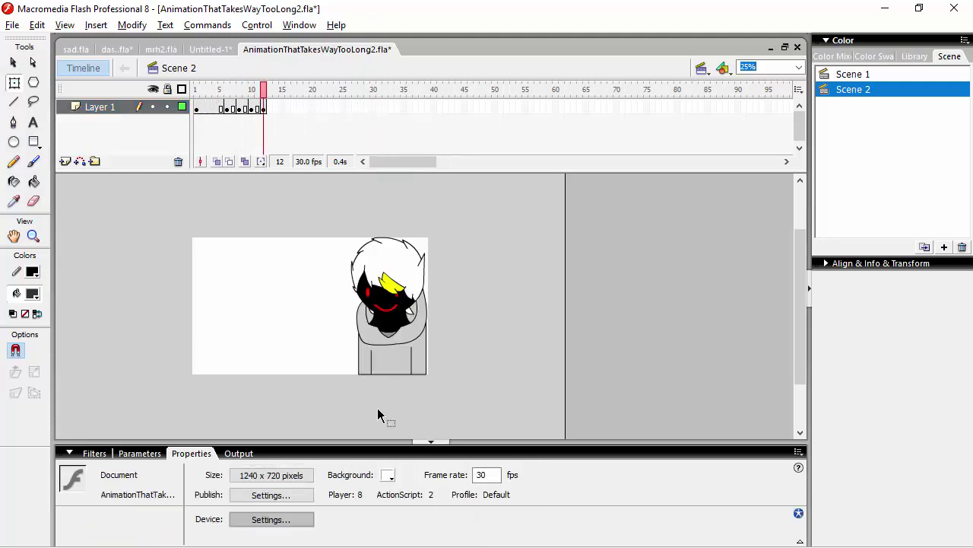
pyautogui.moveTo(418, 314); pyautogui.dragTo(322, 302)
pyautogui.click(258, 111)
pyautogui.rightClick(272, 108)
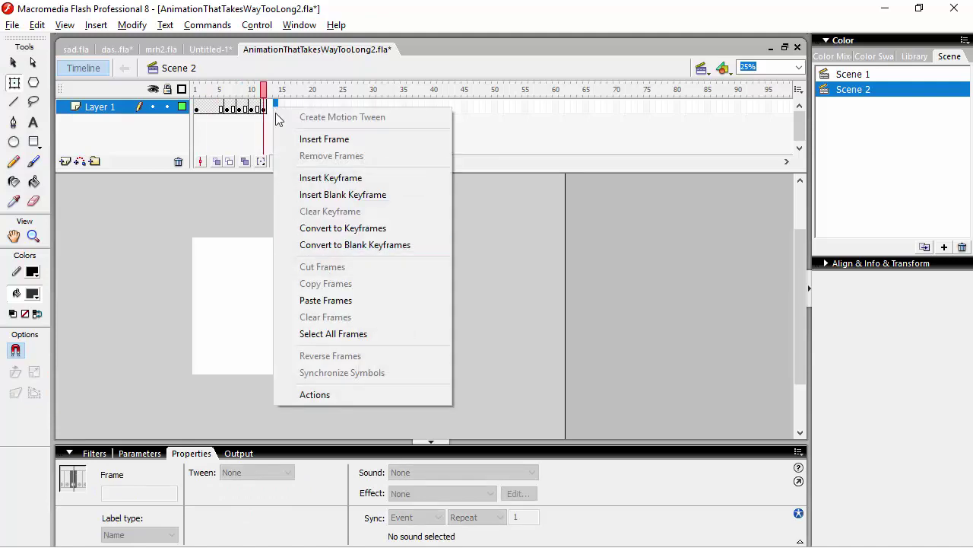
pyautogui.click(365, 296)
pyautogui.moveTo(264, 89); pyautogui.dragTo(67, 90)
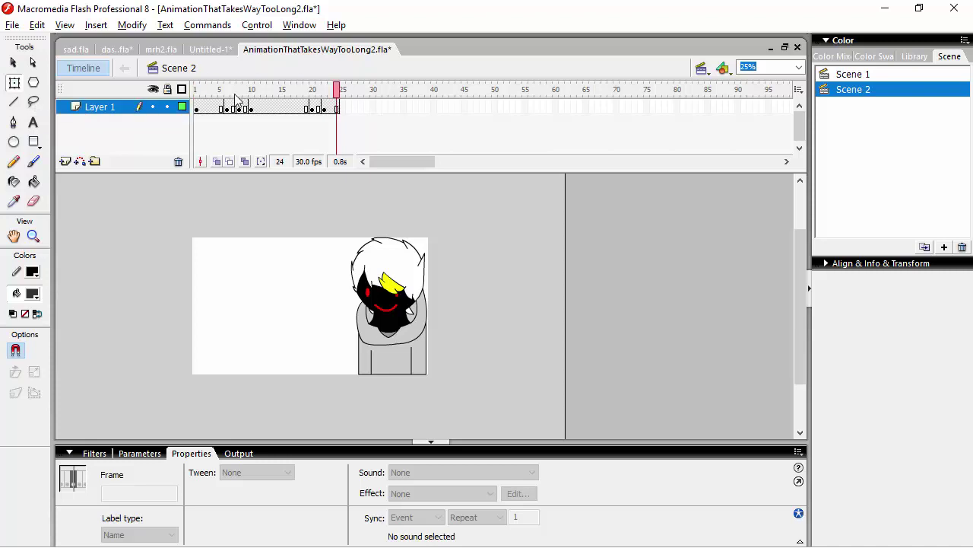
# Add a layer beneath the character and draw a black rectangle on it.
pyautogui.click(65, 161)
pyautogui.moveTo(91, 107); pyautogui.dragTo(91, 126)
pyautogui.click(33, 141)
pyautogui.moveTo(107, 267); pyautogui.dragTo(190, 331)
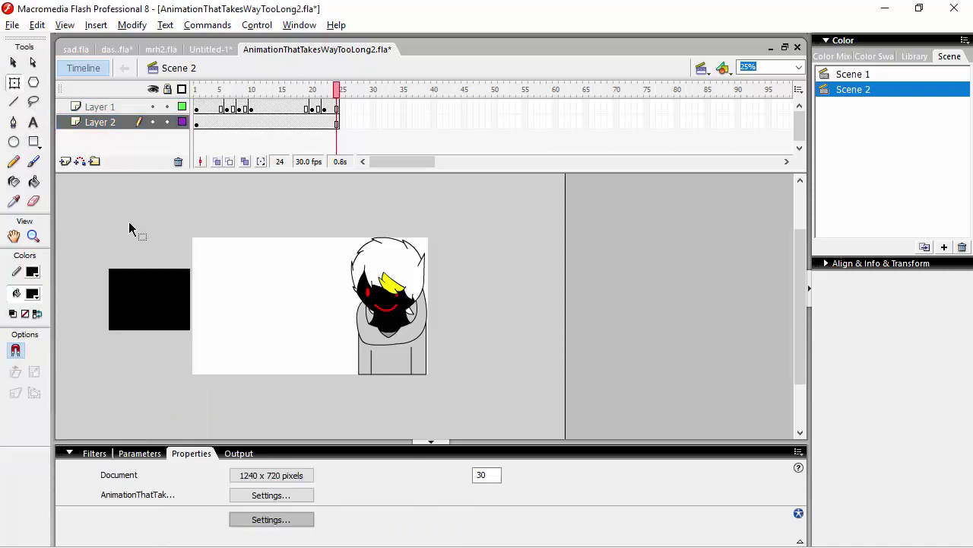
# Size the black rectangle to 1240 by 720 so that it fills the stage as a background.
pyautogui.press('q')
pyautogui.click(150, 284)
pyautogui.doubleClick(114, 516)
pyautogui.write('1240')
pyautogui.press('Tab')
pyautogui.write('720')
pyautogui.press('Return')
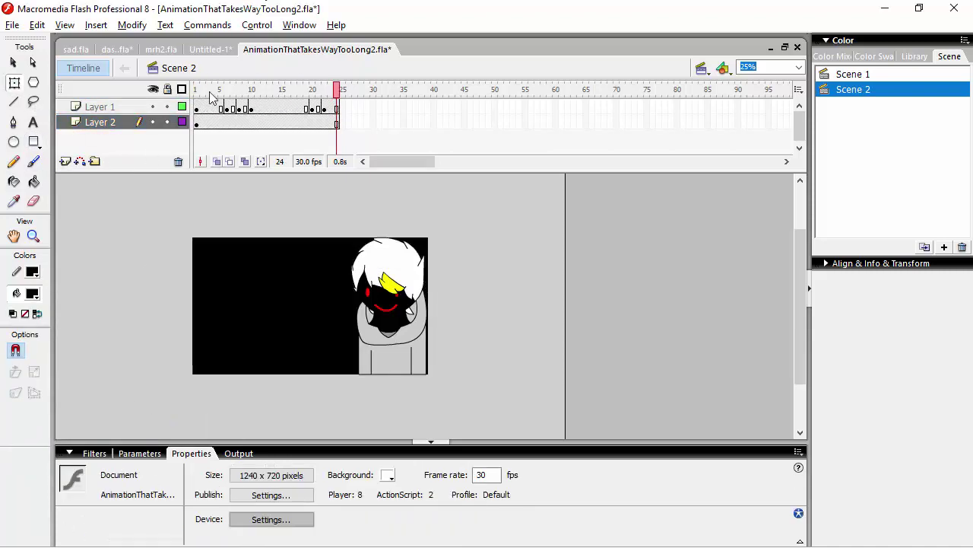
pyautogui.click(99, 122)
# Open the recent file Something Random.fla.
pyautogui.click(12, 24)
pyautogui.moveTo(106, 92)
pyautogui.click(302, 174)
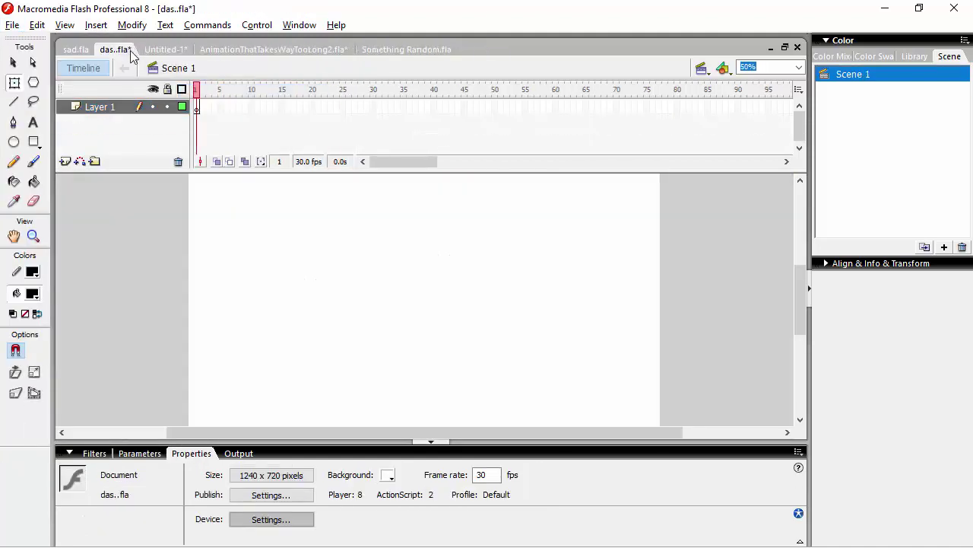
# Close das..fla without saving its changes, and close sad.fla.
pyautogui.rightClick(131, 50)
pyautogui.click(159, 87)
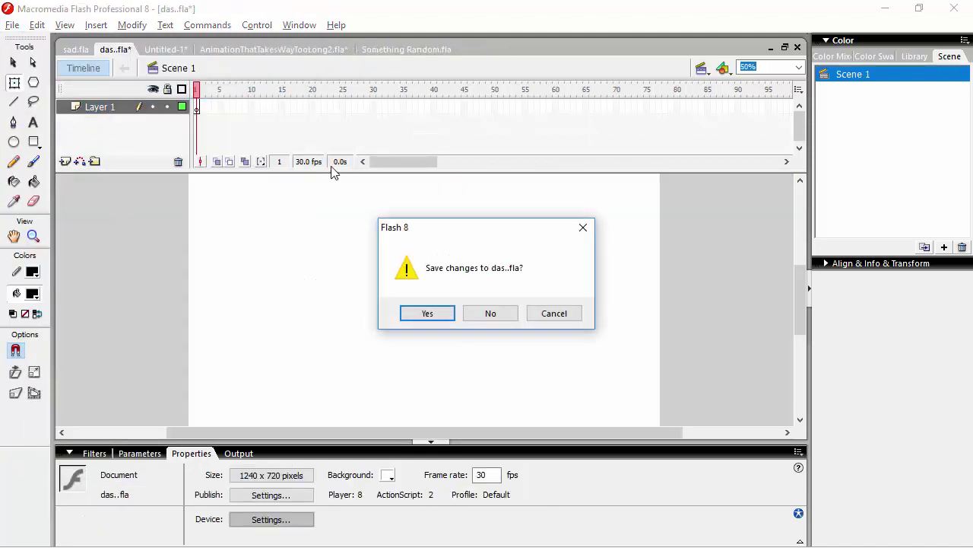
pyautogui.click(489, 313)
pyautogui.rightClick(85, 50)
pyautogui.click(114, 87)
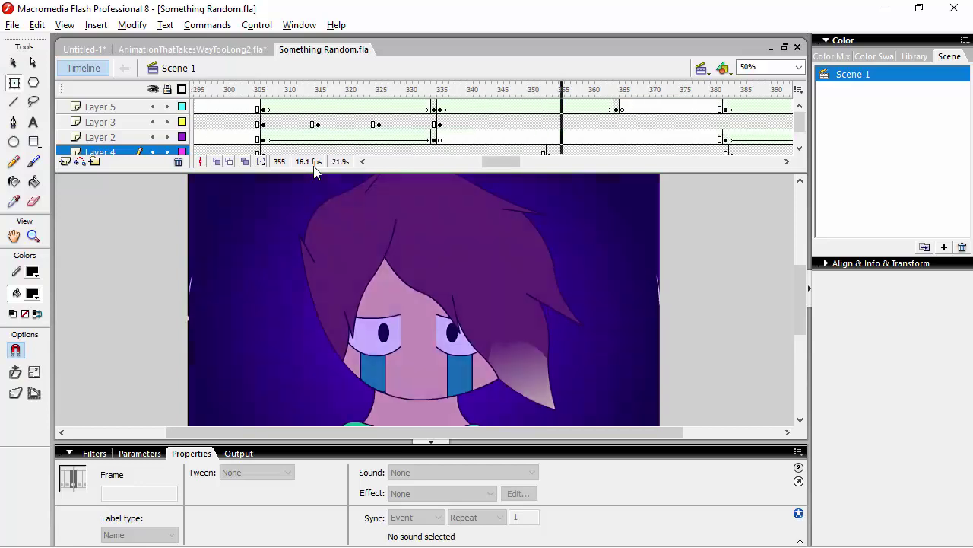
# Glance at the Untitled-1 drawing, then preview Something Random.fla as a movie with Layer 5 hidden and close the preview.
pyautogui.click(98, 49)
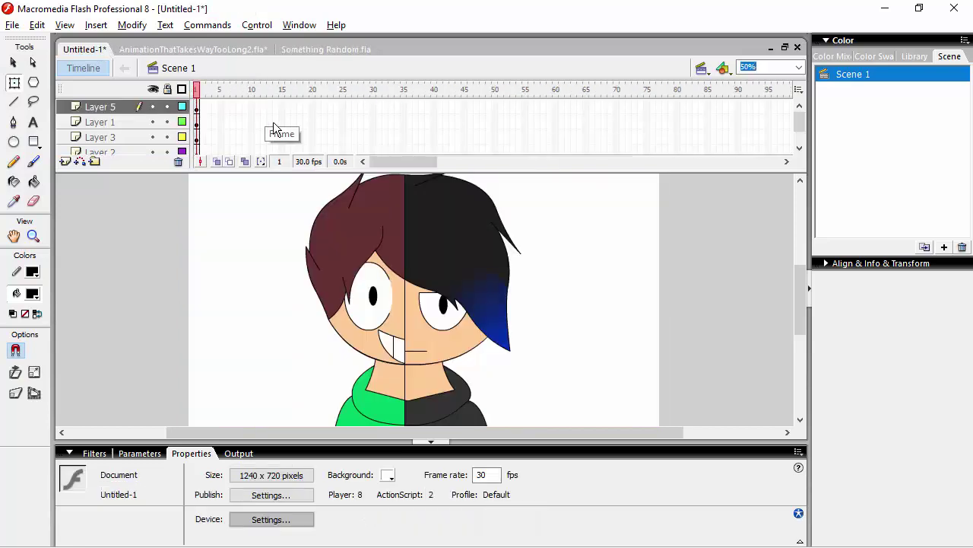
pyautogui.click(273, 124)
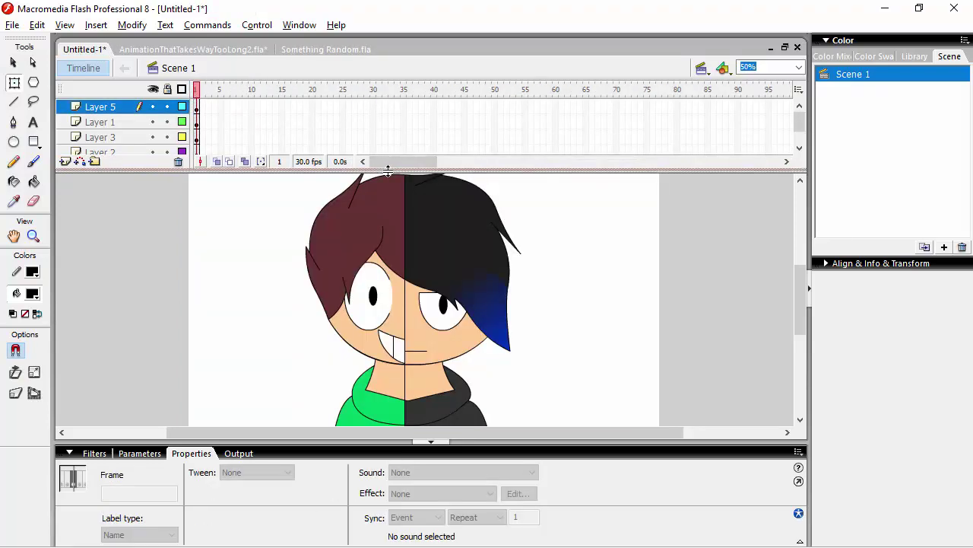
pyautogui.click(316, 49)
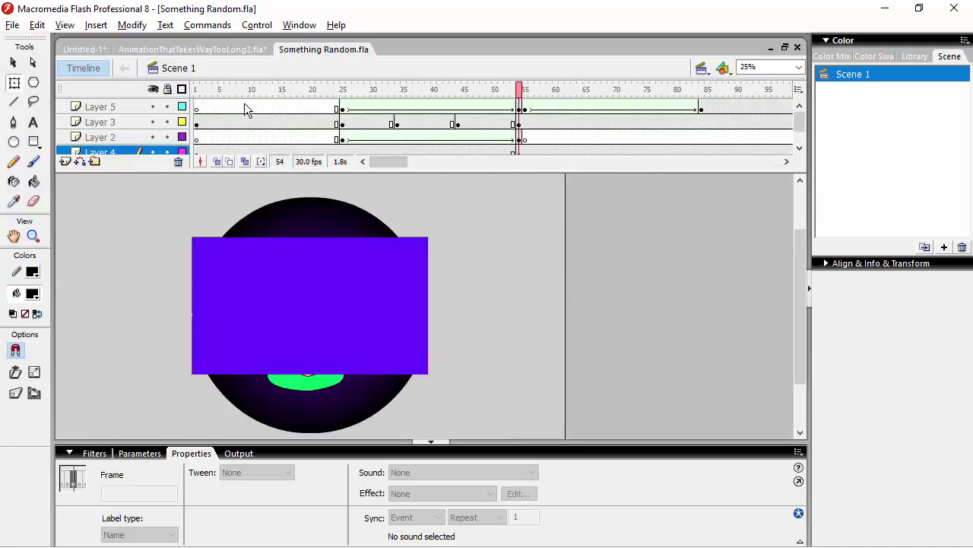
pyautogui.click(153, 106)
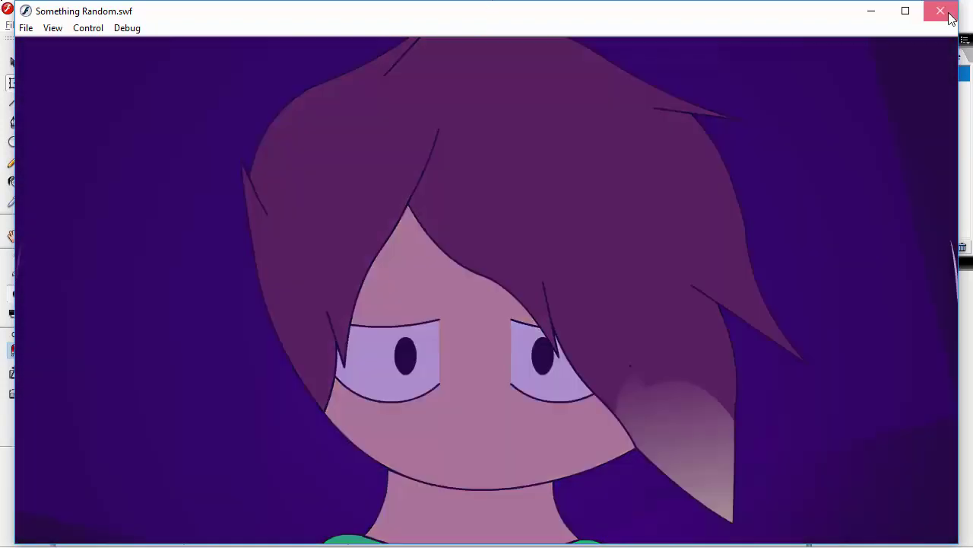
pyautogui.click(942, 11)
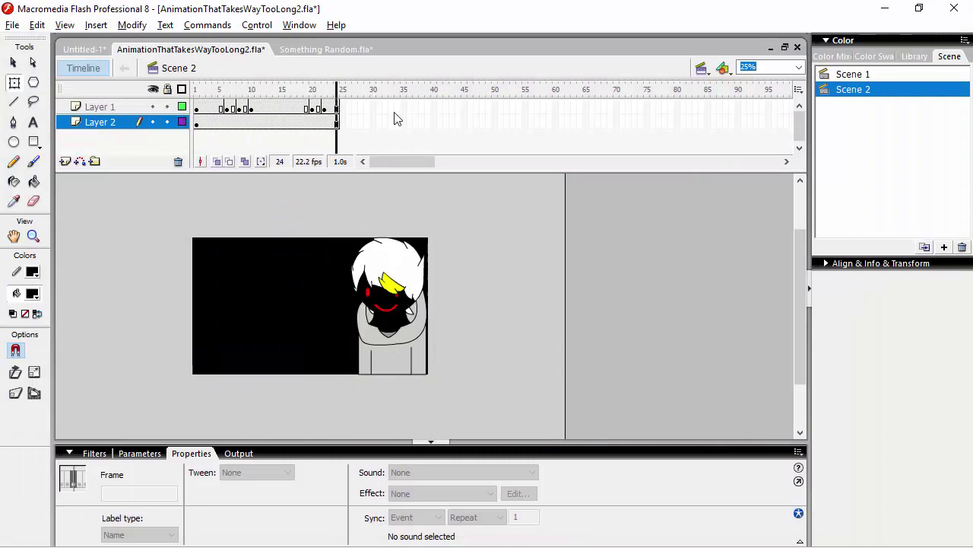
# Add a layer between character and background in Scene 2, and lengthen only the background layer by trimming the other two back to frame 24.
pyautogui.click(65, 162)
pyautogui.click(561, 111)
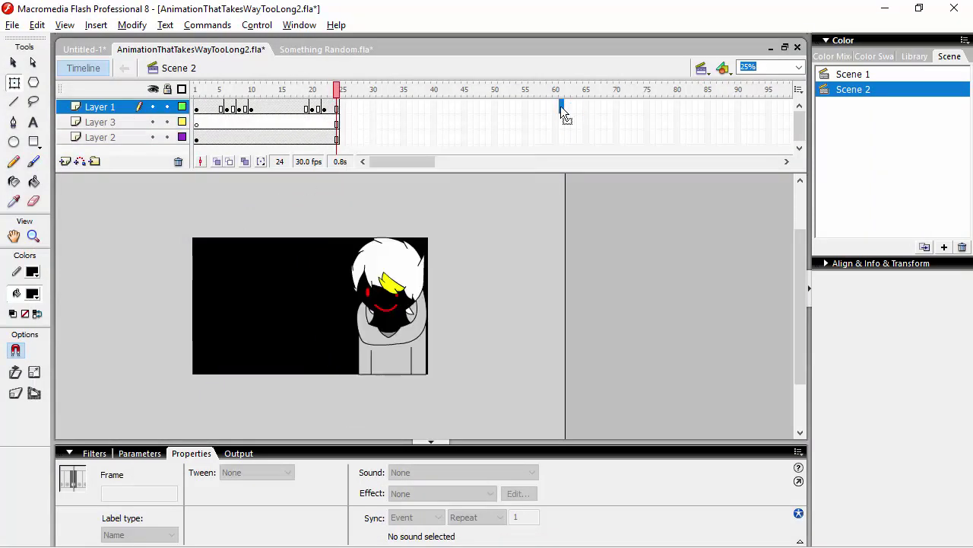
pyautogui.press('F5')
pyautogui.moveTo(519, 126); pyautogui.dragTo(338, 114)
pyautogui.hotkey('shift', 'F5')
# Paste Layer 1's 24-frame glitch sequence three more times, extend the other layers to frame 96, and play the result.
pyautogui.moveTo(196, 109); pyautogui.dragTo(337, 108)
pyautogui.hotkey('ctrl', 'alt', 'c')
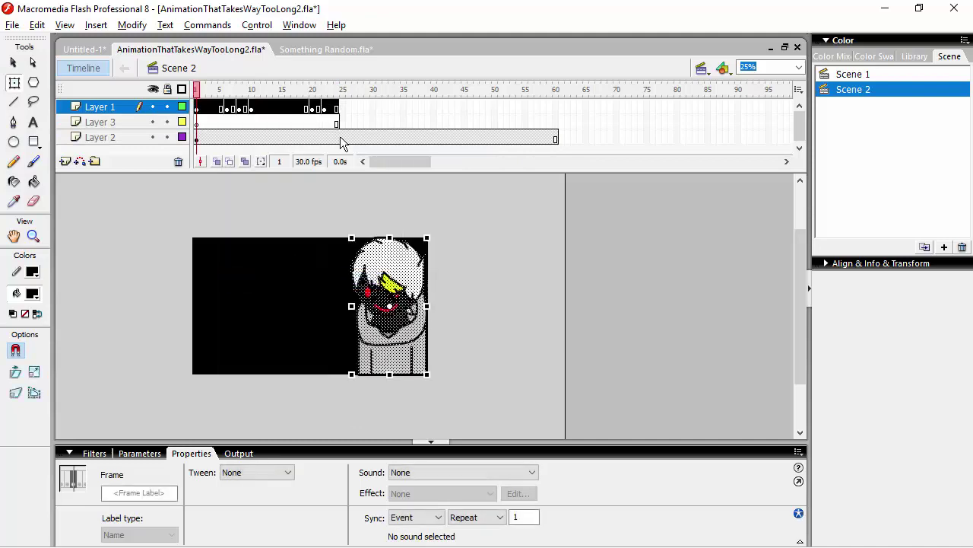
pyautogui.click(341, 109)
pyautogui.hotkey('ctrl', 'alt', 'v')
pyautogui.click(489, 109)
pyautogui.hotkey('ctrl', 'alt', 'v')
pyautogui.click(635, 109)
pyautogui.hotkey('ctrl', 'alt', 'v')
pyautogui.click(775, 137)
pyautogui.press('F5')
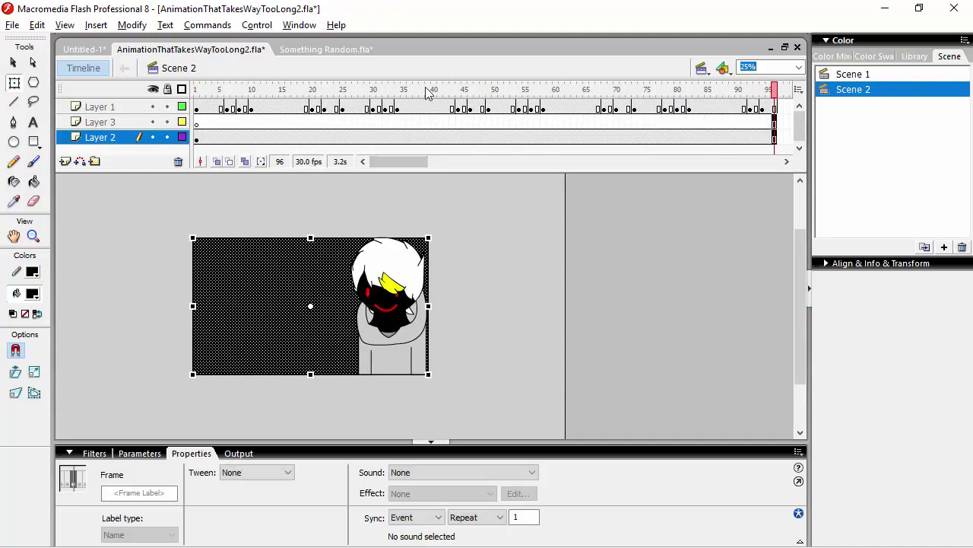
pyautogui.press('Return')
# Insert a blank keyframe at frame 34 of Layer 3 and draw several overlapping white squares beside the character.
pyautogui.click(396, 124)
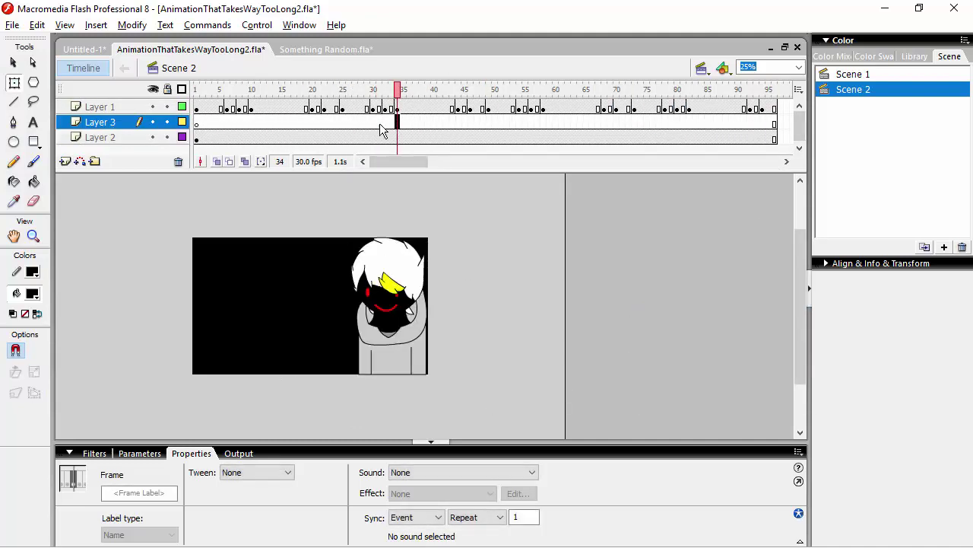
pyautogui.press('F7')
pyautogui.press('r')
pyautogui.moveTo(239, 287); pyautogui.dragTo(244, 291)
pyautogui.moveTo(285, 294); pyautogui.dragTo(319, 330)
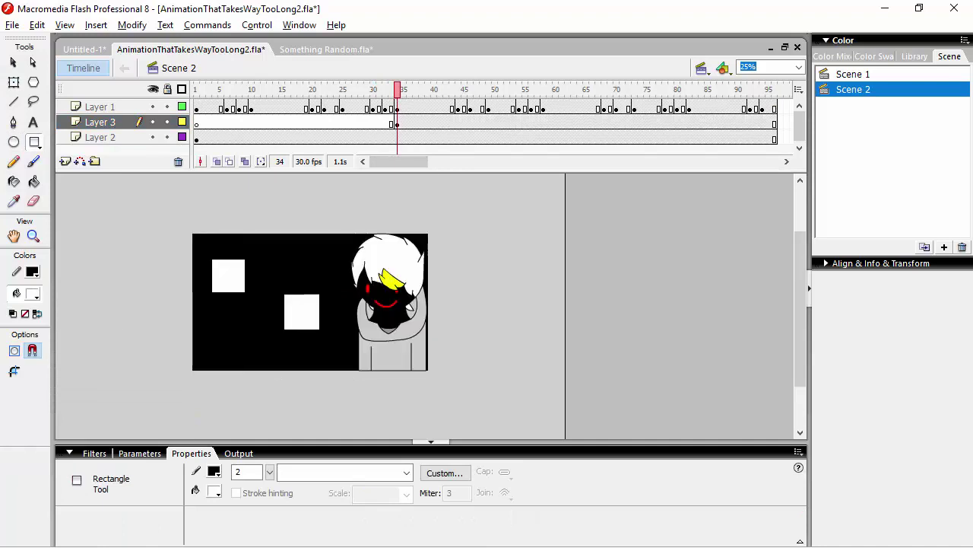
pyautogui.moveTo(235, 313); pyautogui.dragTo(239, 313)
pyautogui.moveTo(277, 240); pyautogui.dragTo(335, 298)
# Insert a blank keyframe at frame 36 of Layer 3, turn on onion skinning, and draw white rectangles in a different arrangement.
pyautogui.click(408, 122)
pyautogui.press('F7')
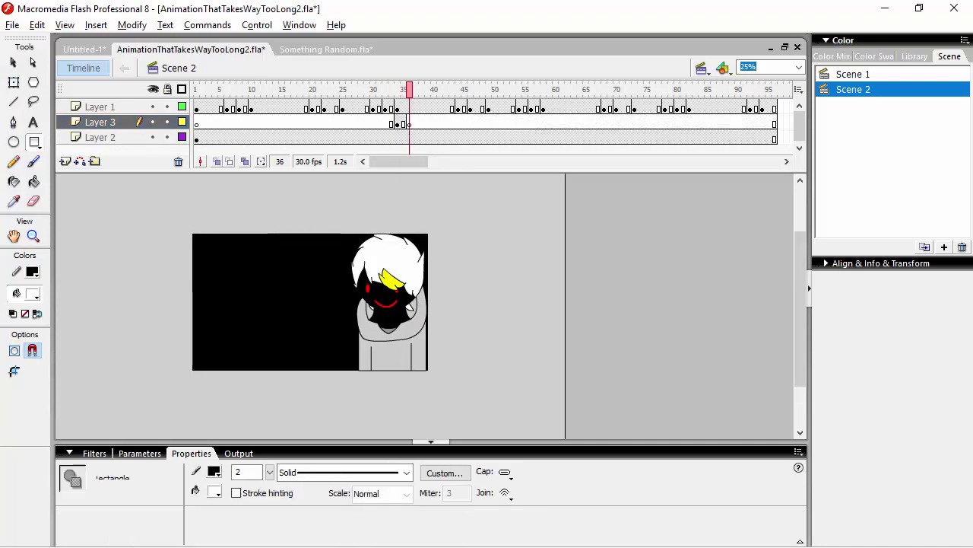
pyautogui.click(217, 161)
pyautogui.moveTo(235, 257); pyautogui.dragTo(279, 282)
pyautogui.moveTo(252, 308); pyautogui.dragTo(318, 343)
# Insert a blank keyframe at frame 38 of Layer 3, draw a third arrangement of white rectangles, and play the animation.
pyautogui.click(420, 122)
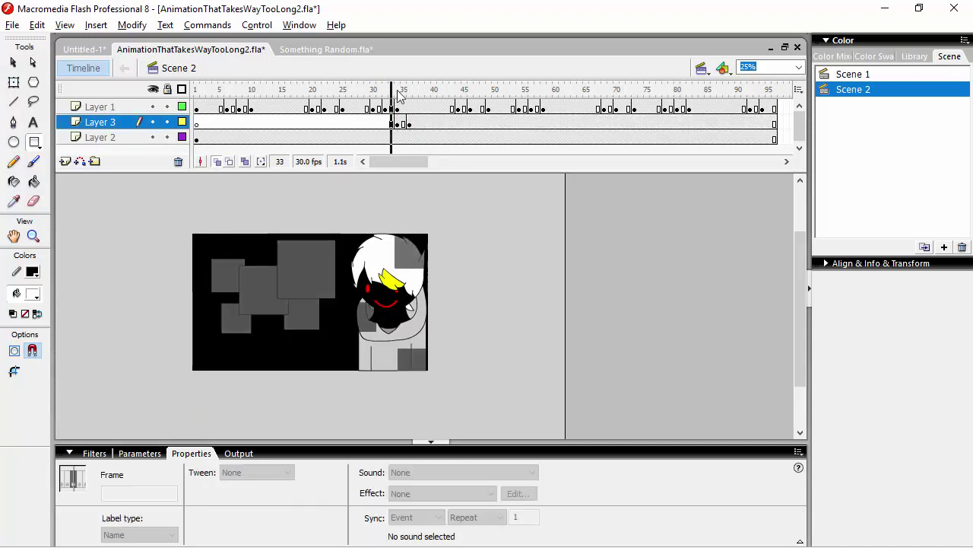
pyautogui.press('F7')
pyautogui.moveTo(274, 321); pyautogui.dragTo(334, 355)
pyautogui.moveTo(201, 260); pyautogui.dragTo(250, 303)
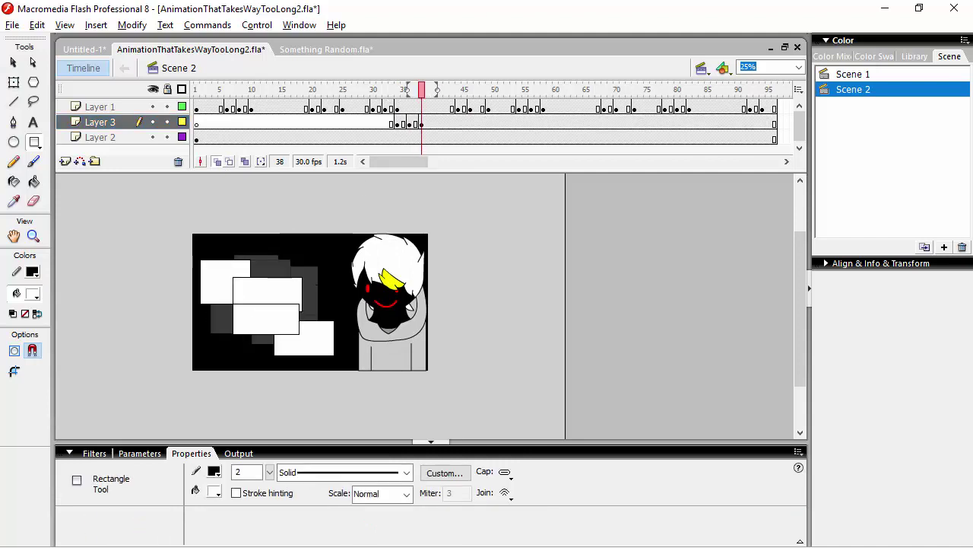
pyautogui.moveTo(249, 267); pyautogui.dragTo(335, 309)
pyautogui.click(282, 94)
pyautogui.press('Return')
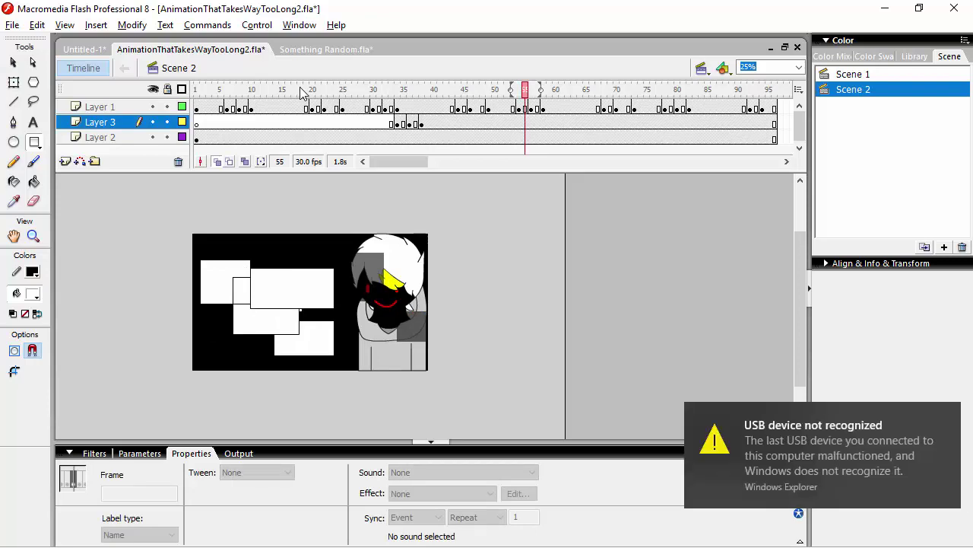
# Repeat the three flashing rectangle arrangements on Layer 3 from frame 40 through frame 51.
pyautogui.click(405, 121)
pyautogui.rightClick(433, 126)
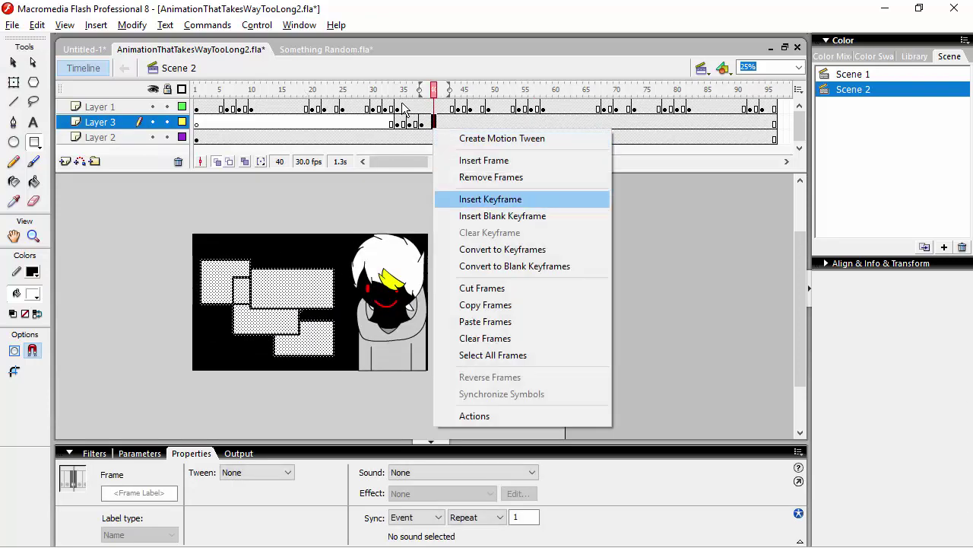
pyautogui.click(486, 175)
pyautogui.press('F6')
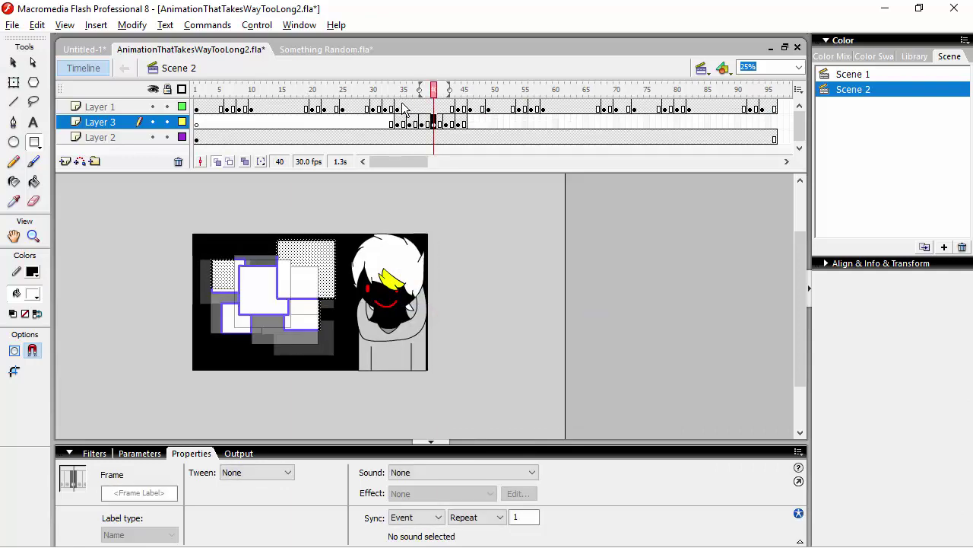
pyautogui.press('F6')
pyautogui.press('F6')
pyautogui.press('F6')
pyautogui.press('F6')
pyautogui.press('F6')
pyautogui.press('F6')
pyautogui.press('F6')
pyautogui.press('F6')
pyautogui.press('F6')
pyautogui.press('F6')
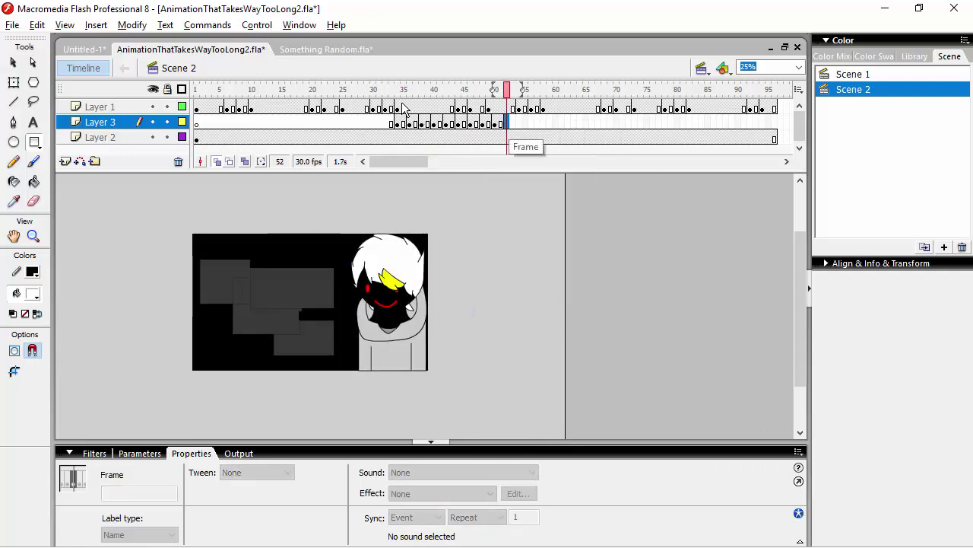
# End the flashing rectangles with a blank keyframe at frame 52 of Layer 3, and play the animation.
pyautogui.rightClick(508, 123)
pyautogui.click(548, 312)
pyautogui.press('Return')
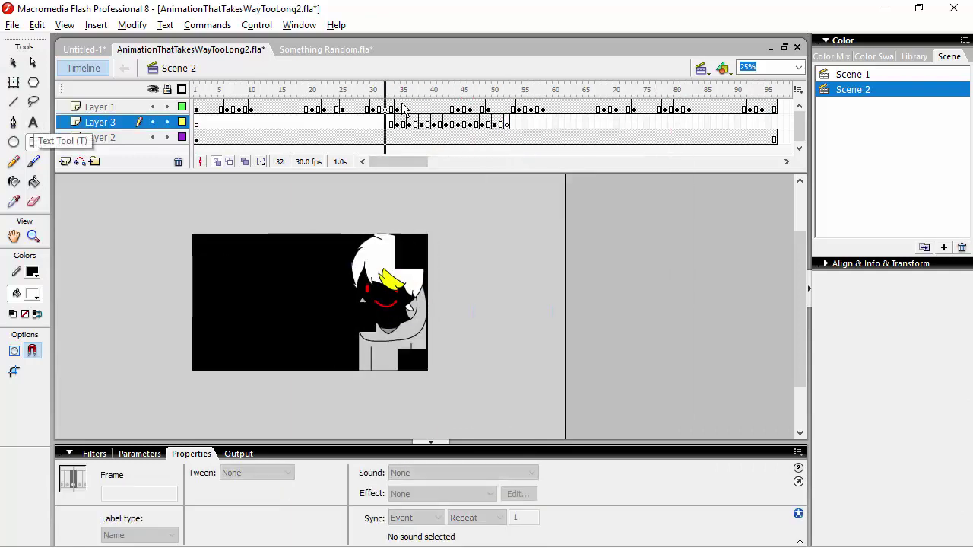
# Set up the Text tool with the Glitch font and a blue text color at frame 52 of Layer 3.
pyautogui.press('t')
pyautogui.click(328, 473)
pyautogui.write('G')
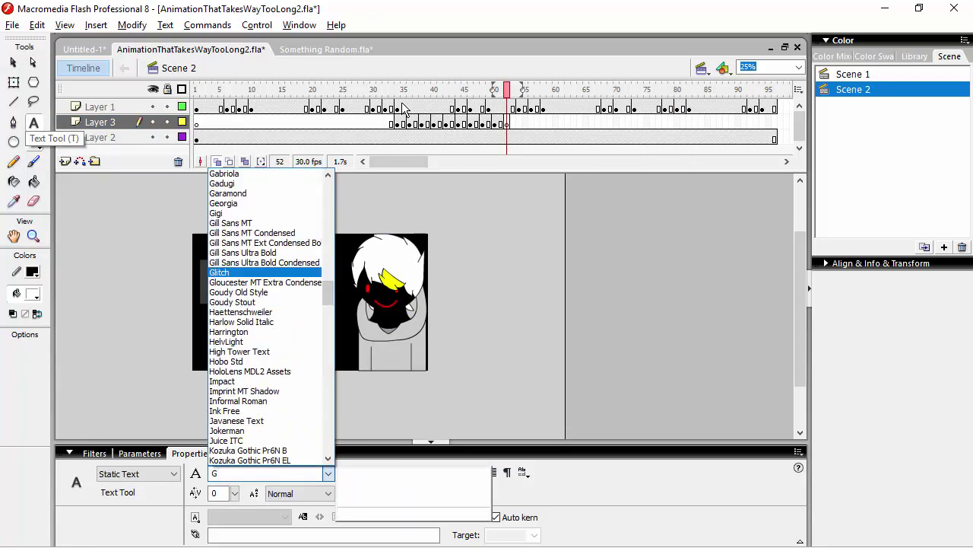
pyautogui.press('Return')
pyautogui.click(387, 472)
pyautogui.click(419, 392)
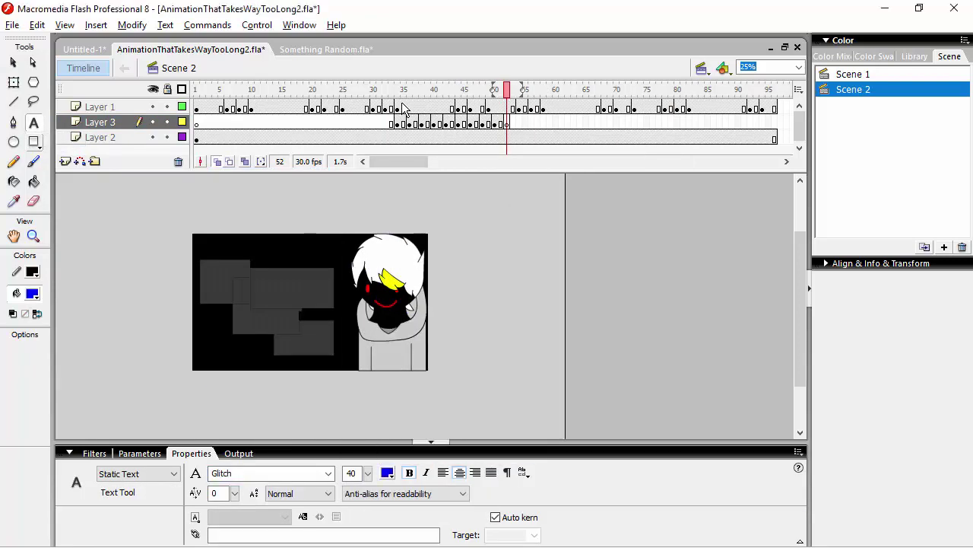
# Add the text "LIGHT SHADE" at size 96, with LIGHT in blue and SHADE in white, beside the character on the black background.
pyautogui.click(114, 278)
pyautogui.moveTo(368, 473); pyautogui.dragTo(370, 395)
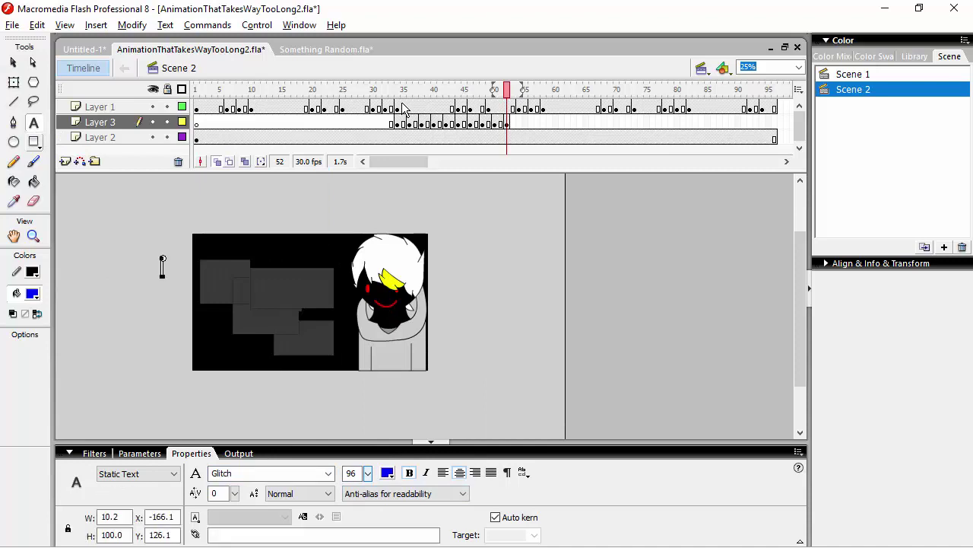
pyautogui.moveTo(118, 298); pyautogui.dragTo(282, 298)
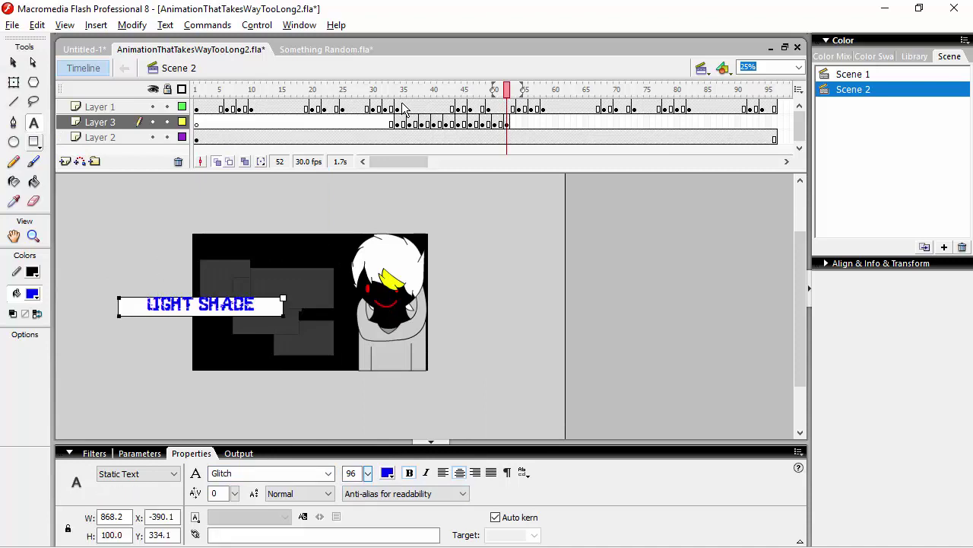
pyautogui.press('Escape')
pyautogui.press('q')
pyautogui.moveTo(202, 304); pyautogui.dragTo(275, 297)
pyautogui.hotkey('ctrl', 'shift', 'a')
# Duplicate the LIGHT SHADE text with swapped white and blue word colors, overlay it slightly offset on the original, and play the animation.
pyautogui.hotkey('ctrl', 'c')
pyautogui.hotkey('ctrl', 'v')
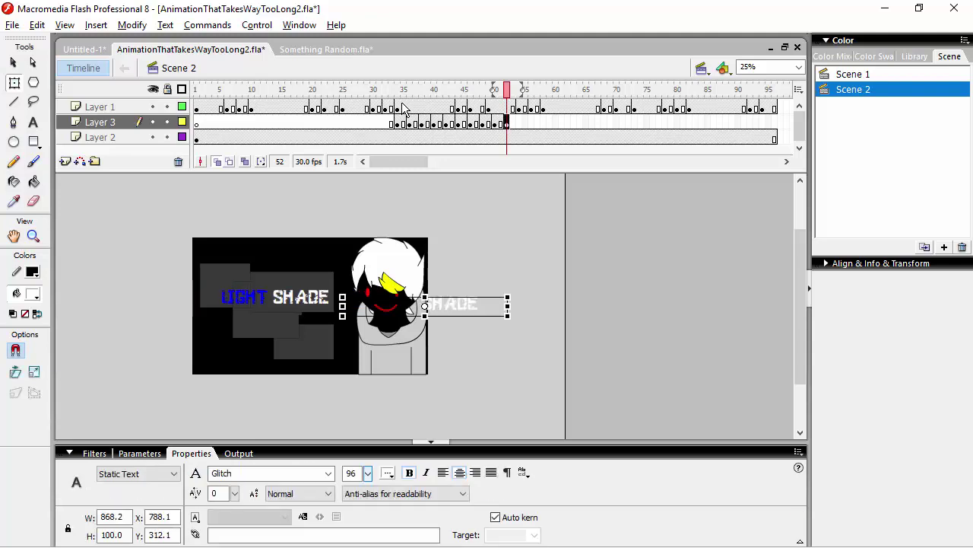
pyautogui.moveTo(459, 306); pyautogui.dragTo(419, 402)
pyautogui.hotkey('ctrl', 'shift', 'a')
pyautogui.doubleClick(388, 403)
pyautogui.click(387, 472)
pyautogui.click(387, 472)
pyautogui.click(388, 473)
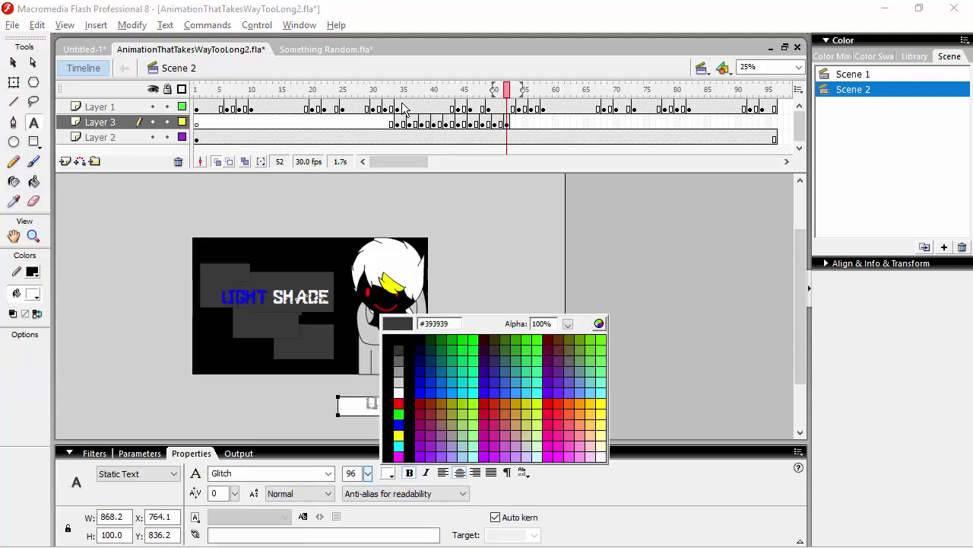
pyautogui.click(431, 382)
pyautogui.press('Escape')
pyautogui.press('q')
pyautogui.moveTo(420, 405); pyautogui.dragTo(284, 301)
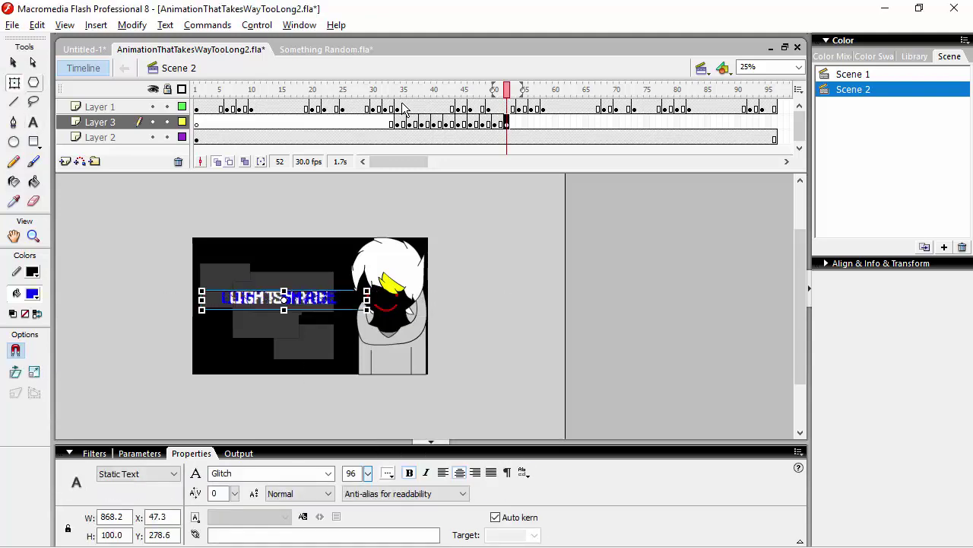
pyautogui.press('Return')
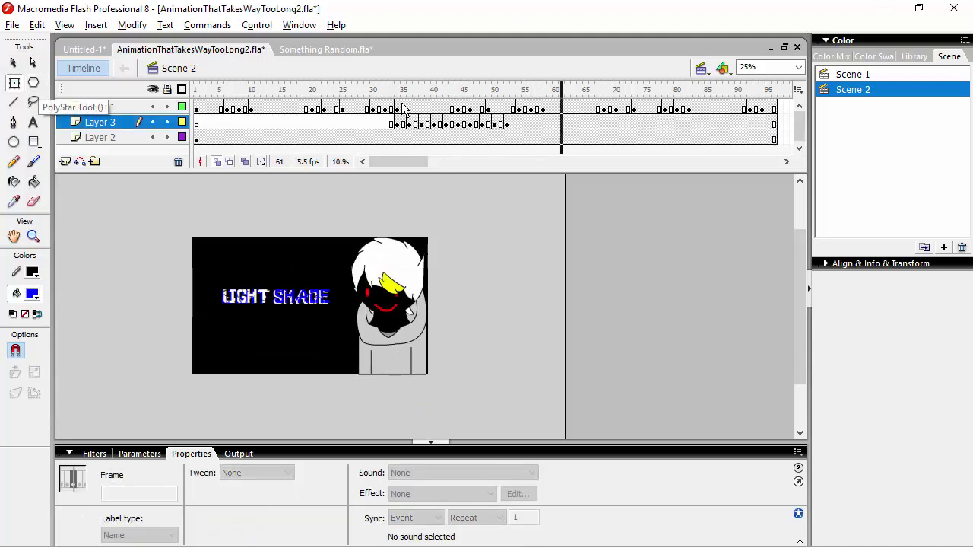
# Remove the Layer 3 frames from frame 52 onward and go to frame 34.
pyautogui.rightClick(519, 124)
pyautogui.click(518, 123)
pyautogui.rightClick(517, 123)
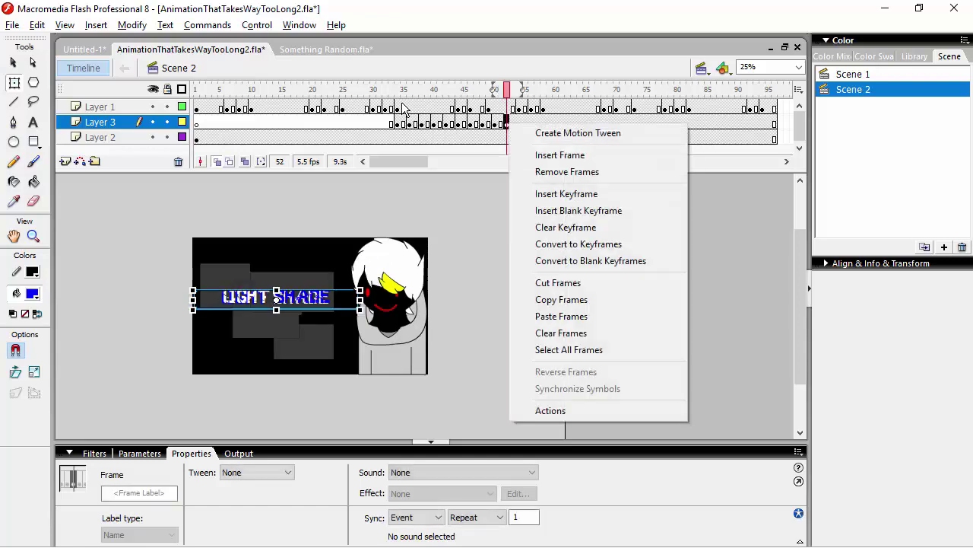
pyautogui.click(569, 330)
pyautogui.click(543, 124)
pyautogui.click(397, 123)
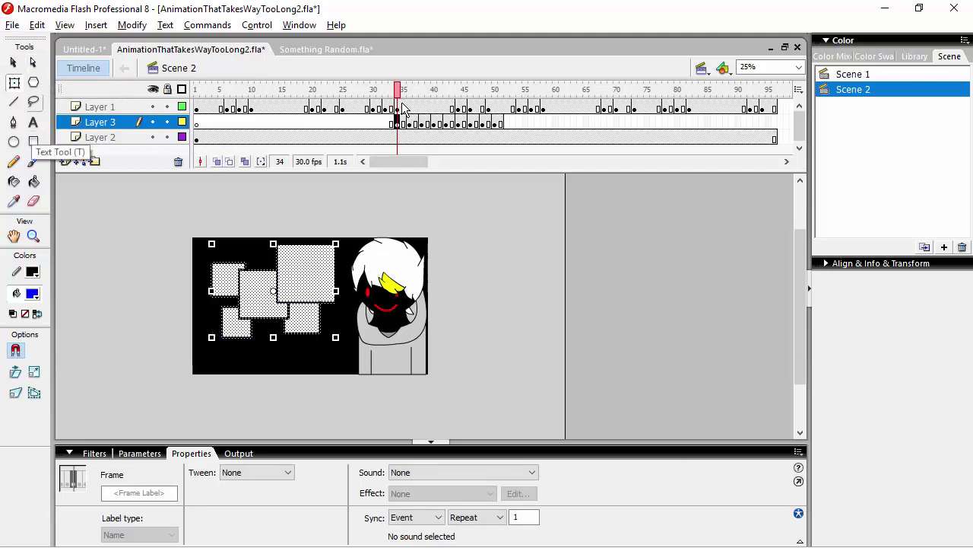
pyautogui.click(33, 123)
pyautogui.write('top is trash')
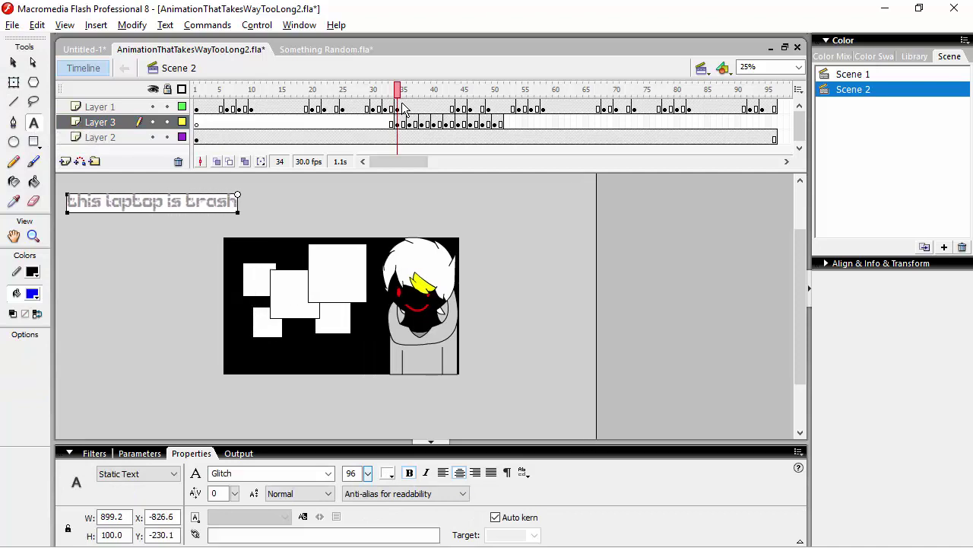
pyautogui.write(' it cant even run my mouse wi')
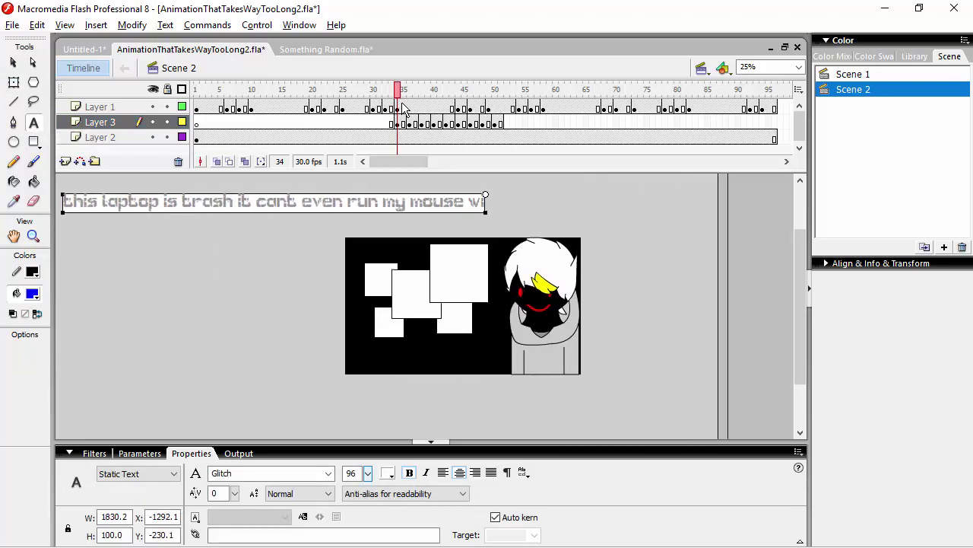
pyautogui.write('thout it crashing about t')
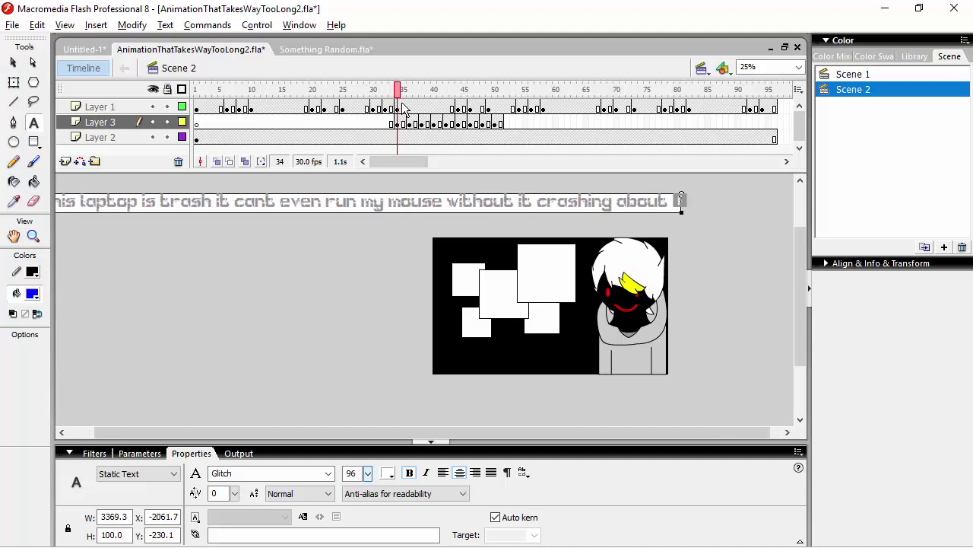
pyautogui.write('wonty times')
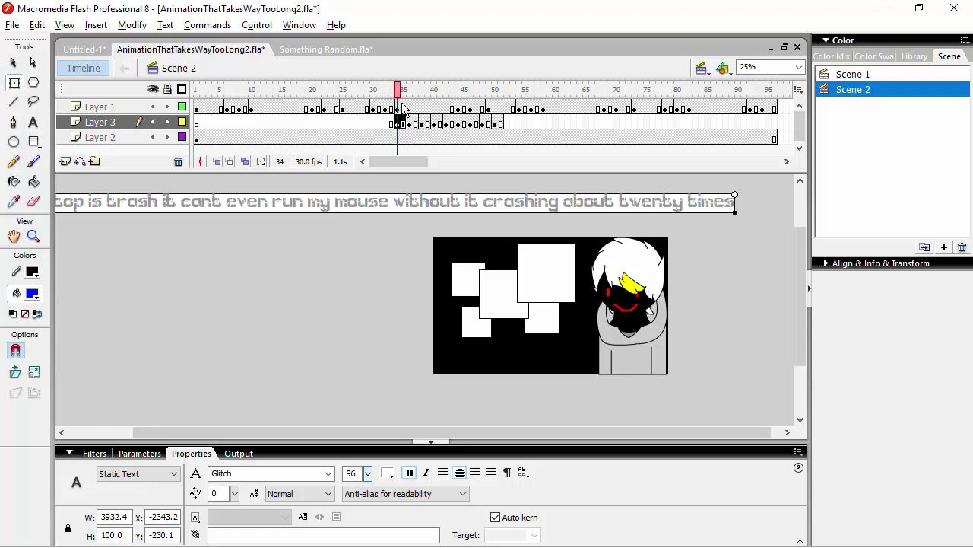
pyautogui.press('Escape')
pyautogui.press('Delete')
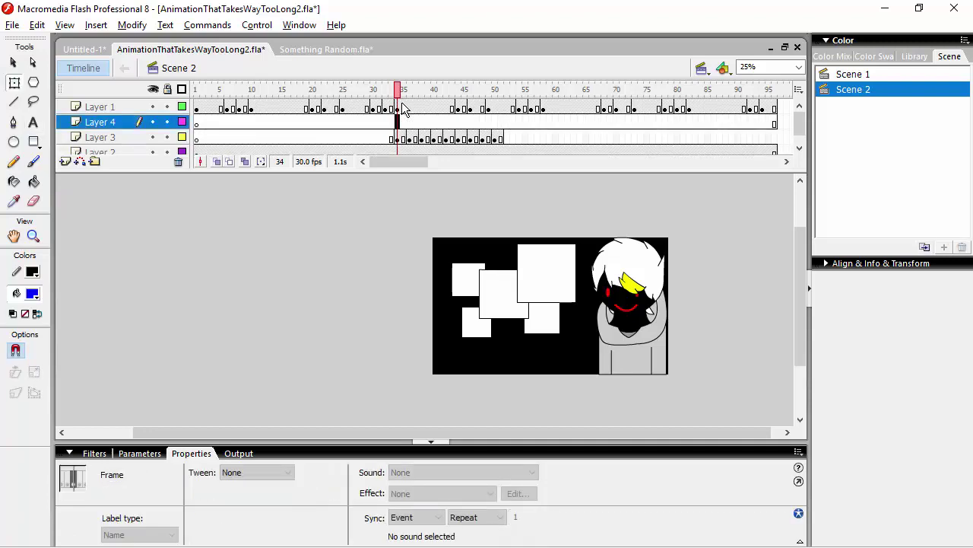
# Place the two LIGHT SHADE texts on a new layer from frame 34, beneath Layer 3, and play the animation.
pyautogui.hotkey('ctrl', 'v')
pyautogui.hotkey('ctrl', 'z')
pyautogui.hotkey('ctrl', 'z')
pyautogui.hotkey('ctrl', 'z')
pyautogui.hotkey('ctrl', 'z')
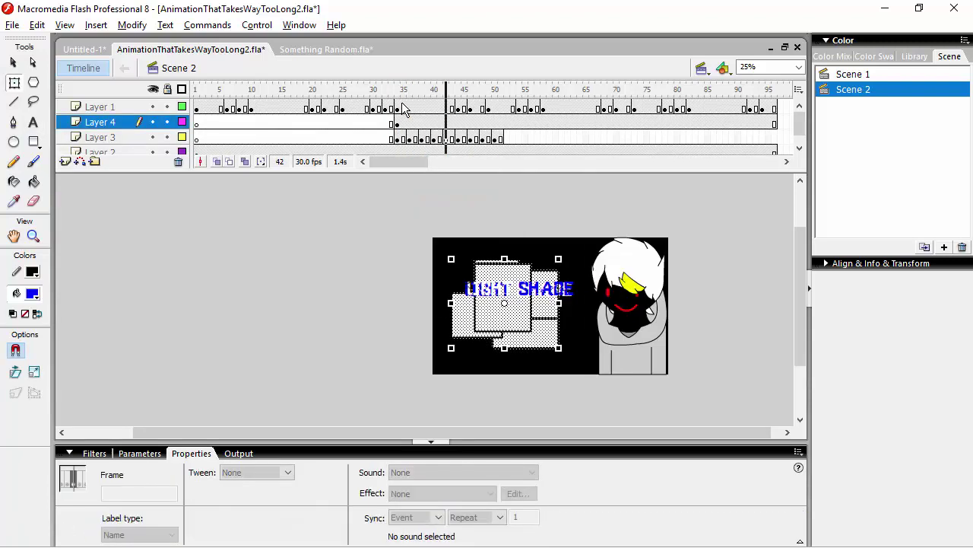
pyautogui.press('Return')
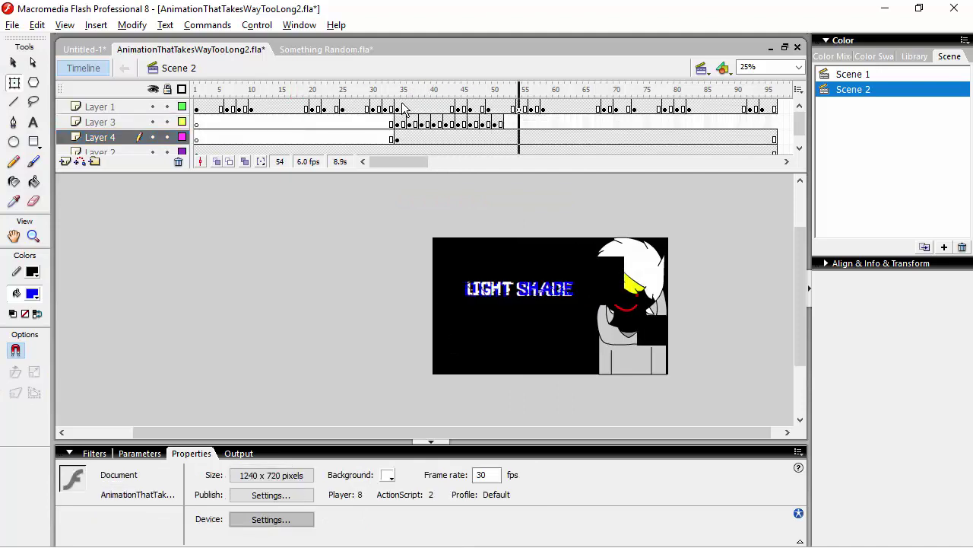
# Insert a keyframe at frame 65 of Layer 4 and add the white text "the literal finale" below the LIGHT SHADE title.
pyautogui.press('F6')
pyautogui.press('t')
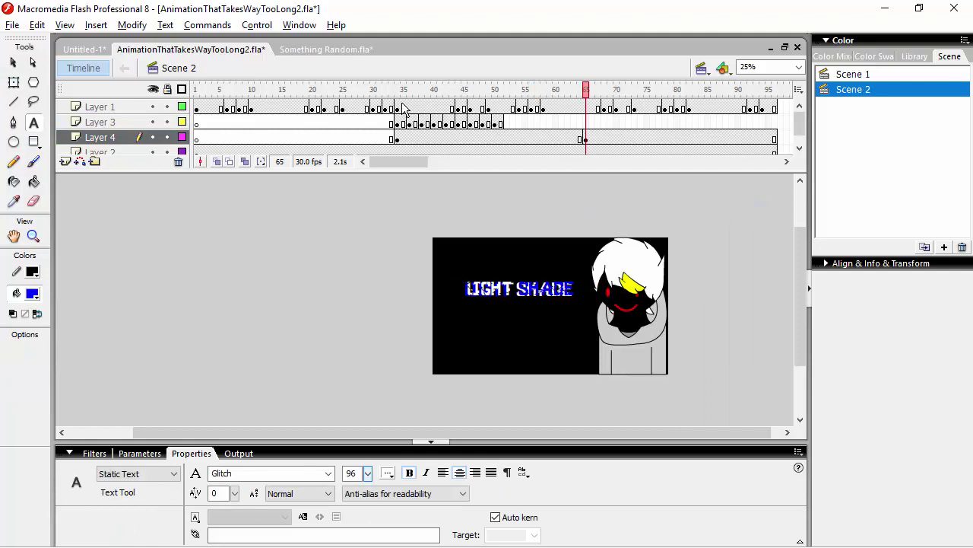
pyautogui.hotkey('ctrl', '=')
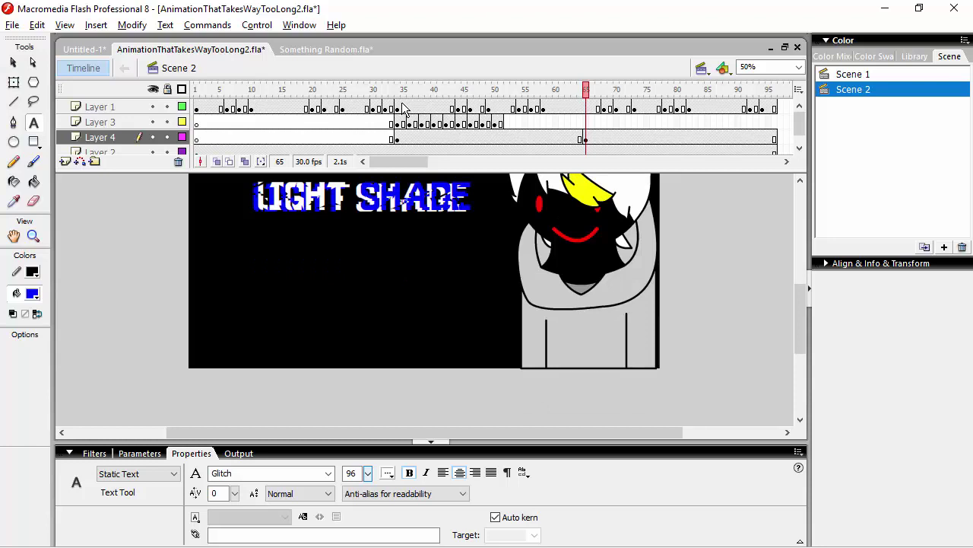
pyautogui.moveTo(327, 277); pyautogui.dragTo(418, 278)
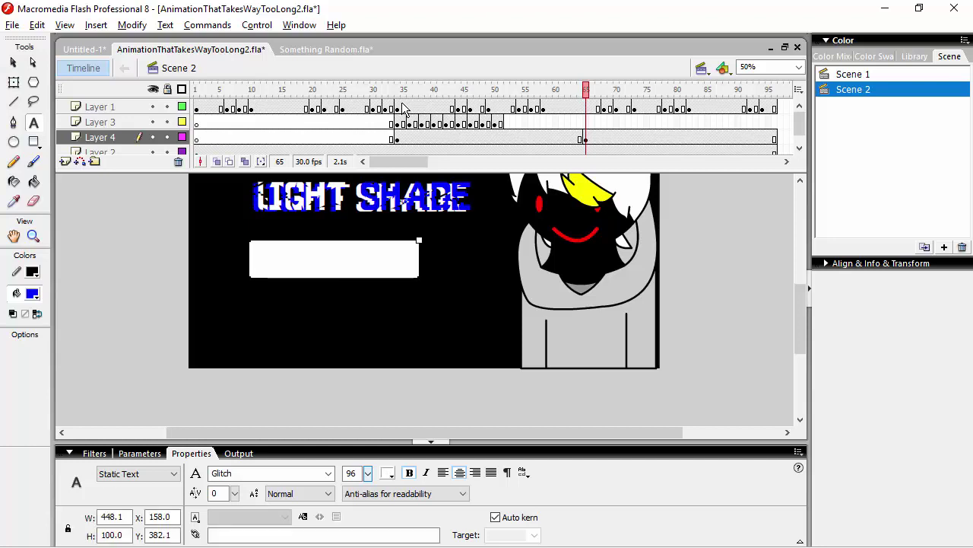
pyautogui.write('the litteral')
pyautogui.press('BackSpace')
pyautogui.press('BackSpace')
pyautogui.press('BackSpace')
pyautogui.press('BackSpace')
pyautogui.press('BackSpace')
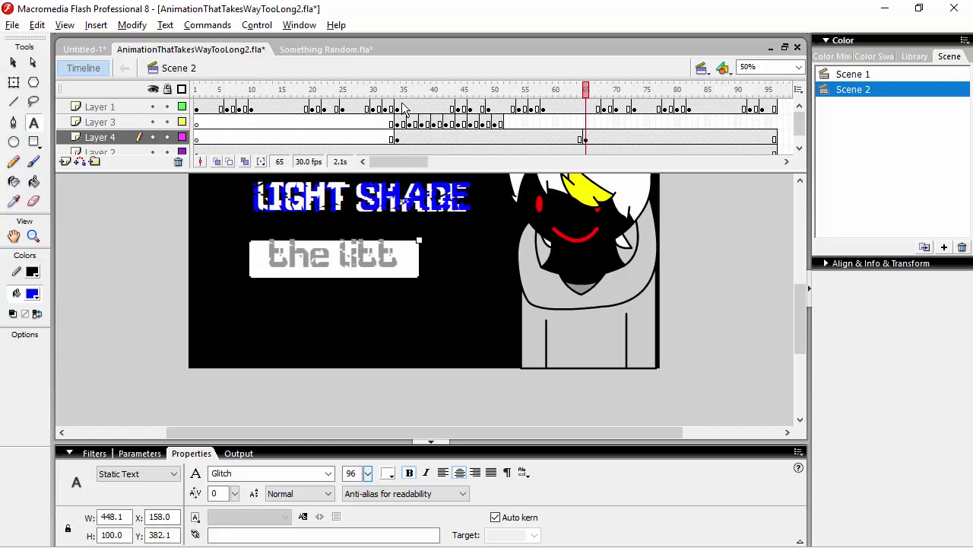
pyautogui.write('eral finaleq')
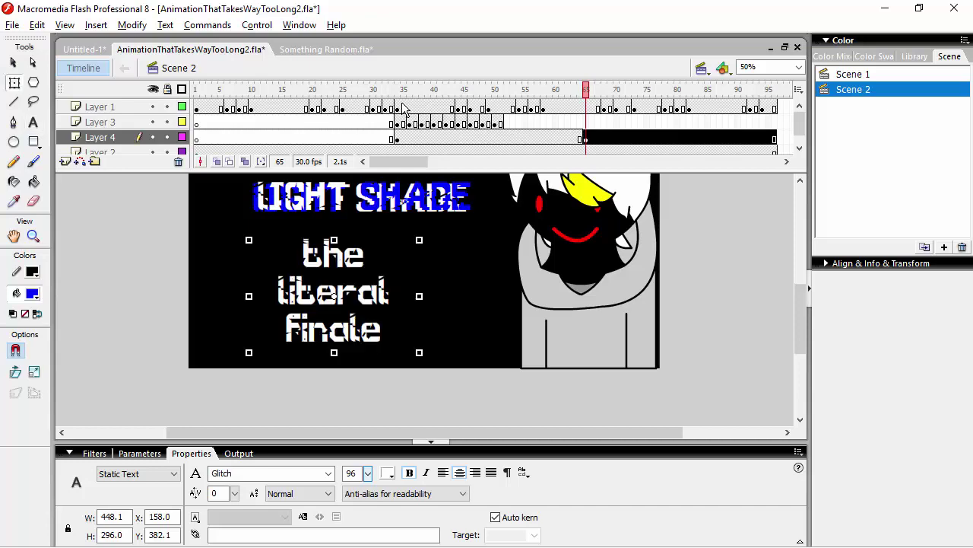
# Test the movie, close the preview, and play the timeline.
pyautogui.click(409, 110)
pyautogui.hotkey('ctrl', 'Return')
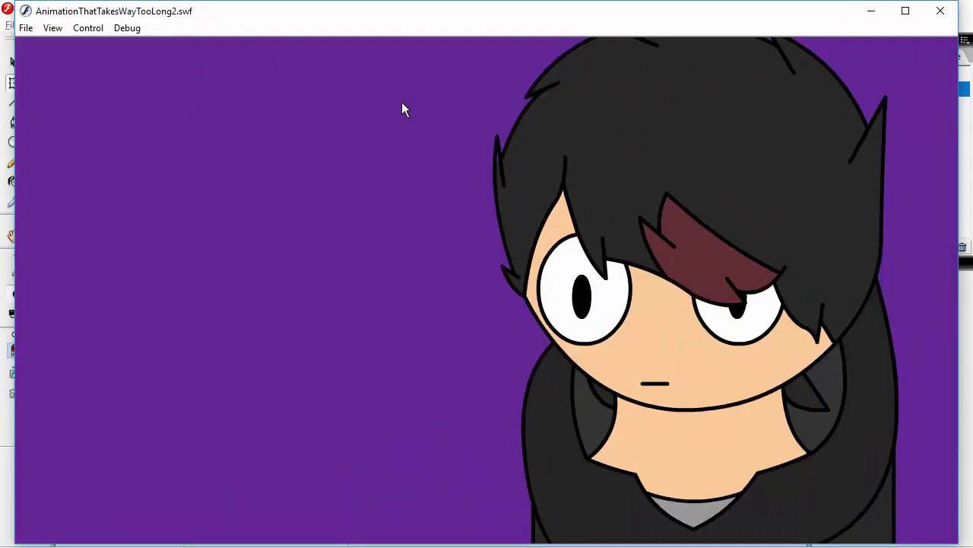
pyautogui.hotkey('ctrl', 'w')
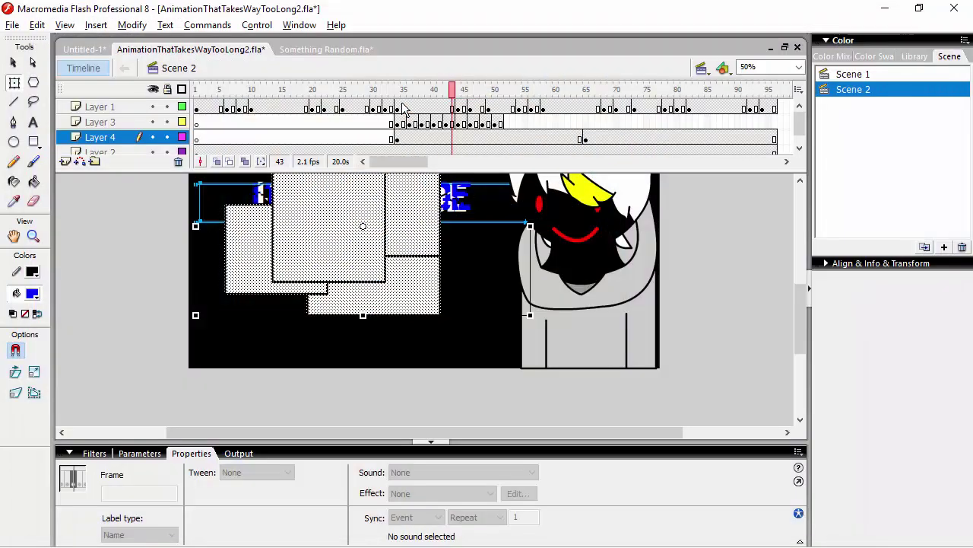
pyautogui.press('Return')
# Switch to the Untitled-1 document and draw a short line on Layer 2 along the top of the dark-haired half's eye.
pyautogui.hotkey('ctrl', 'Tab')
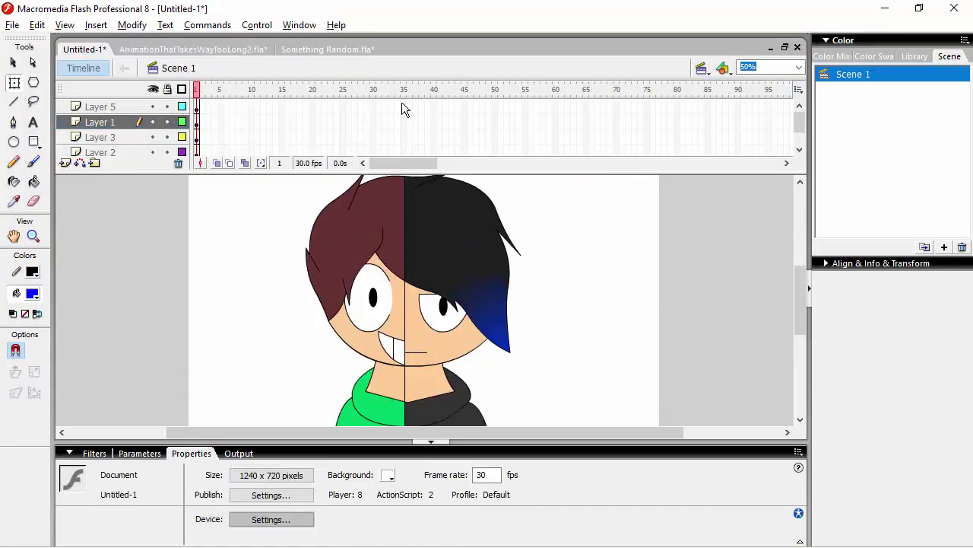
pyautogui.press('n')
pyautogui.click(100, 137)
pyautogui.click(99, 152)
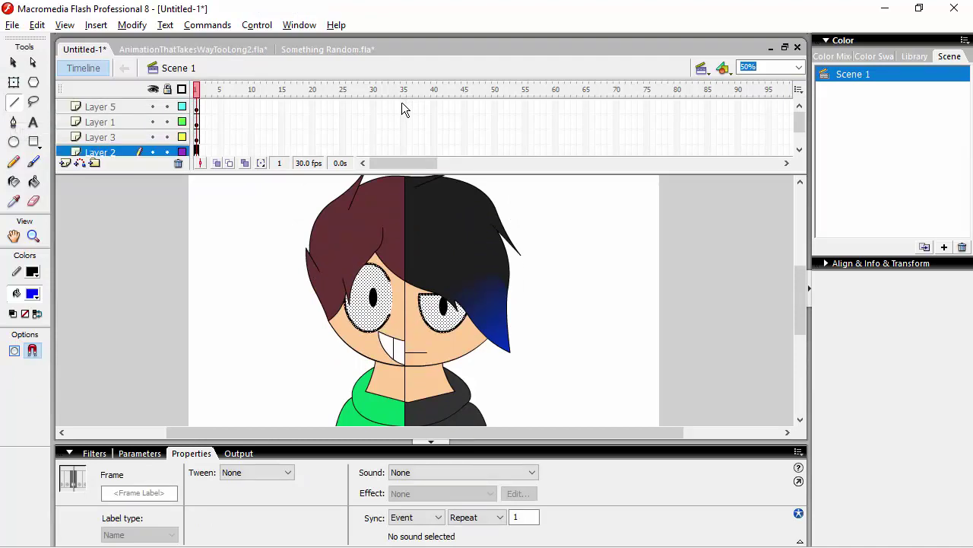
pyautogui.moveTo(416, 292); pyautogui.dragTo(437, 292)
pyautogui.press('q')
pyautogui.hotkey('ctrl', '-')
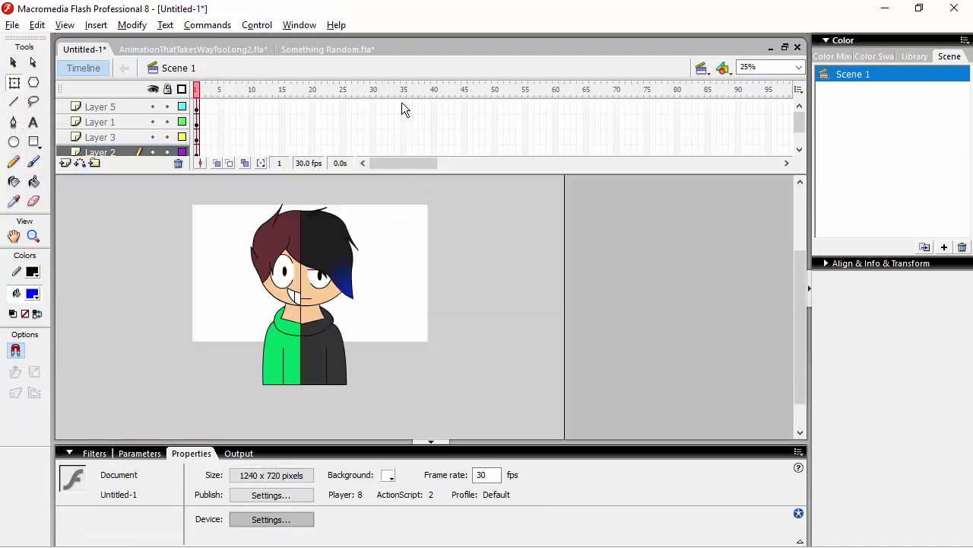
# Add a new layer beneath all the character's layers and show the color mixing controls.
pyautogui.hotkey('ctrl', '1')
pyautogui.hotkey('ctrl', '-')
pyautogui.hotkey('ctrl', '-')
pyautogui.click(65, 163)
pyautogui.moveTo(100, 122); pyautogui.dragTo(100, 156)
pyautogui.press('b')
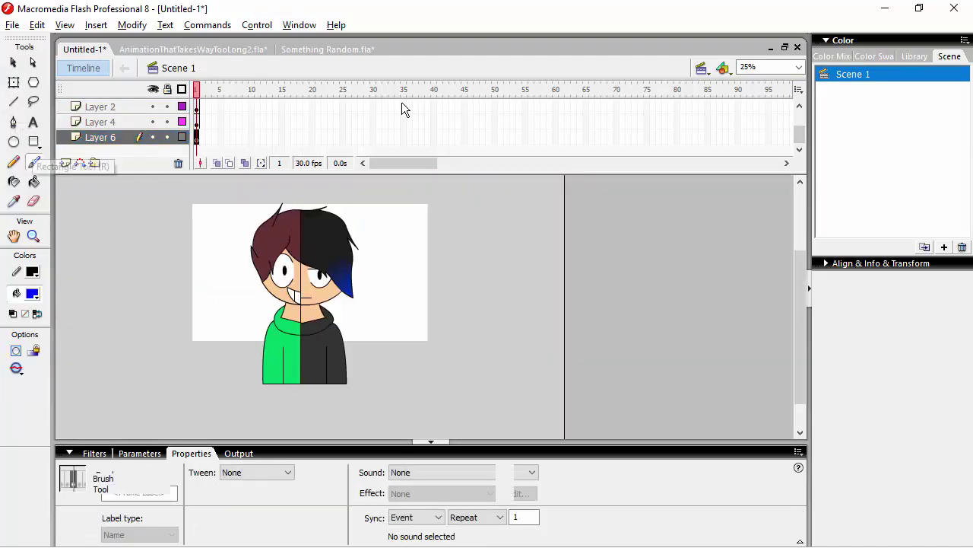
pyautogui.hotkey('shift', 'F9')
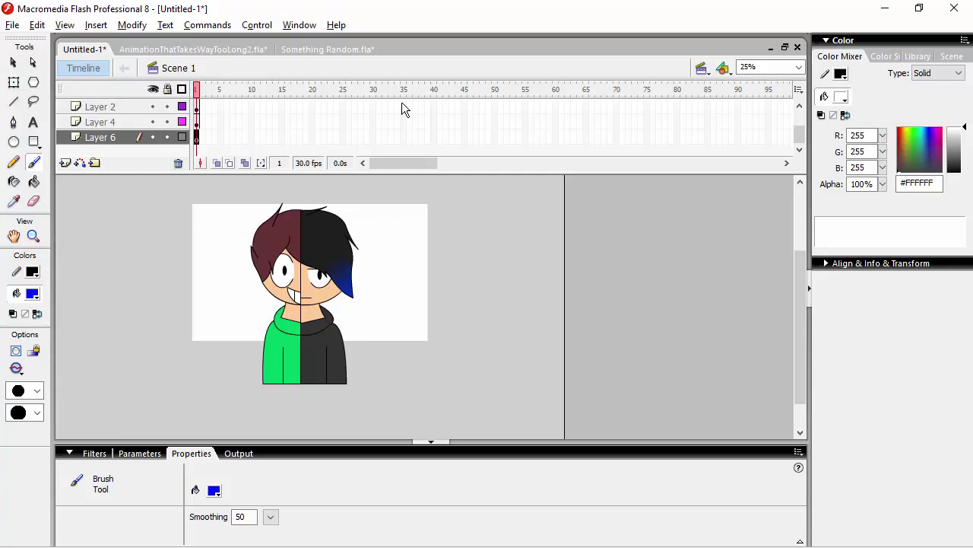
# Draw a borderless green-to-black radial gradient rectangle behind the green-hoodie half, positioned at X 0, Y 0, about 569 wide and 720 high.
pyautogui.click(32, 294)
pyautogui.click(45, 460)
pyautogui.press('r')
pyautogui.moveTo(75, 200); pyautogui.dragTo(153, 313)
pyautogui.press('q')
pyautogui.moveTo(114, 256); pyautogui.dragTo(230, 284)
pyautogui.write('0')
pyautogui.press('Return')
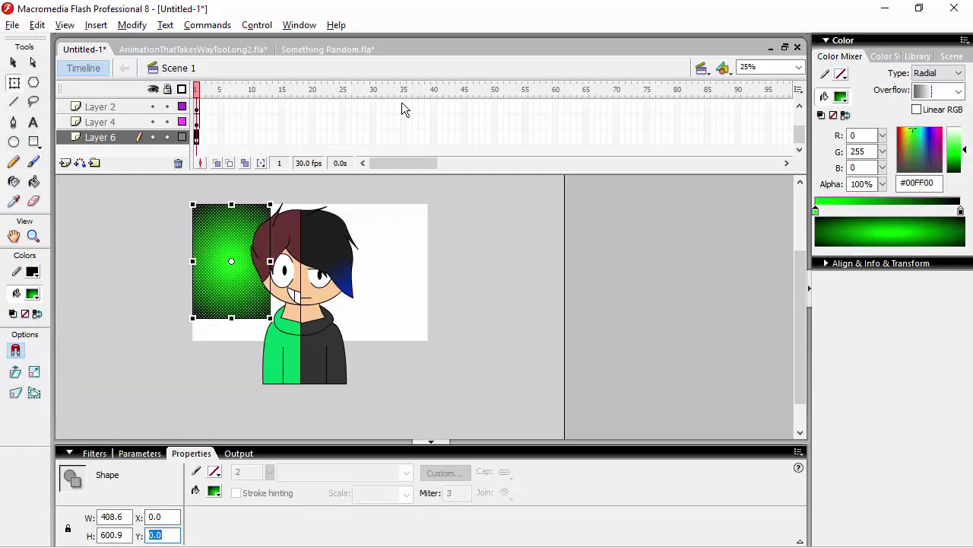
pyautogui.write('720')
pyautogui.press('Return')
# Duplicate the gradient rectangle, stretch it behind the dark half to the stage edge, and recolor its gradient from black to #000033.
pyautogui.hotkey('ctrl', 'c')
pyautogui.hotkey('ctrl', 'v')
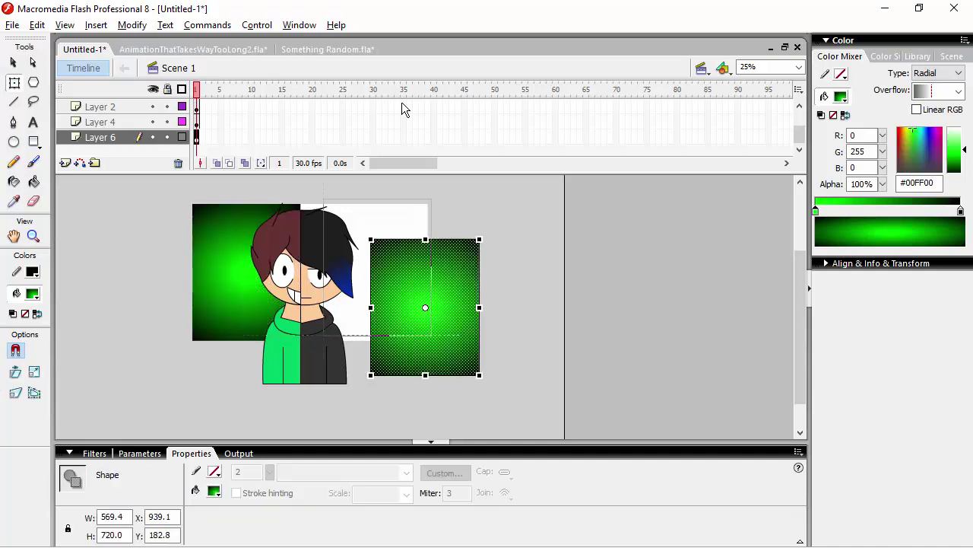
pyautogui.moveTo(424, 325); pyautogui.dragTo(354, 291)
pyautogui.moveTo(409, 271); pyautogui.dragTo(427, 272)
pyautogui.click(840, 95)
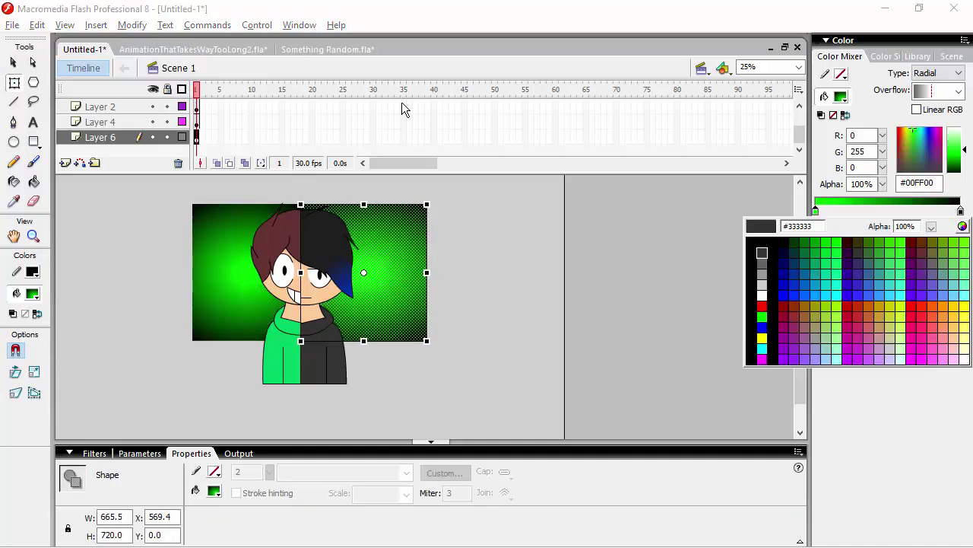
pyautogui.click(752, 244)
pyautogui.click(840, 95)
pyautogui.click(783, 261)
pyautogui.hotkey('ctrl', 'shift', 'a')
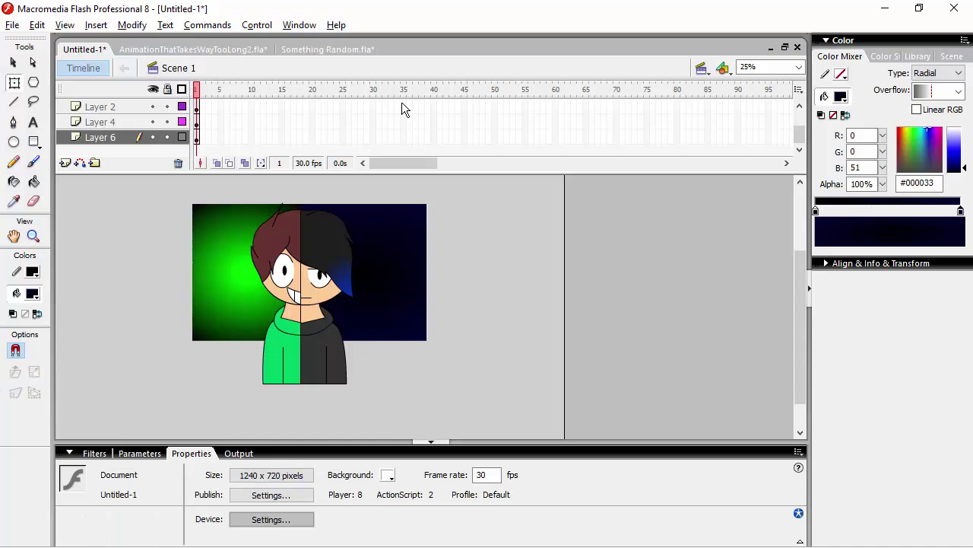
# Add the white Glitch text "LEAVE THE PAST" on a new top layer and place it near the stage's upper edge.
pyautogui.press('t')
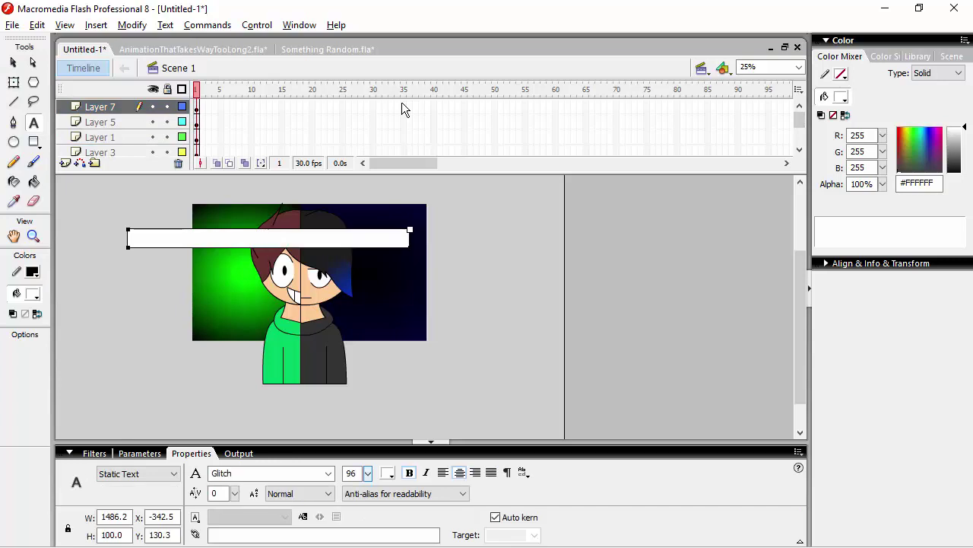
pyautogui.write('LEAVE THE PAST')
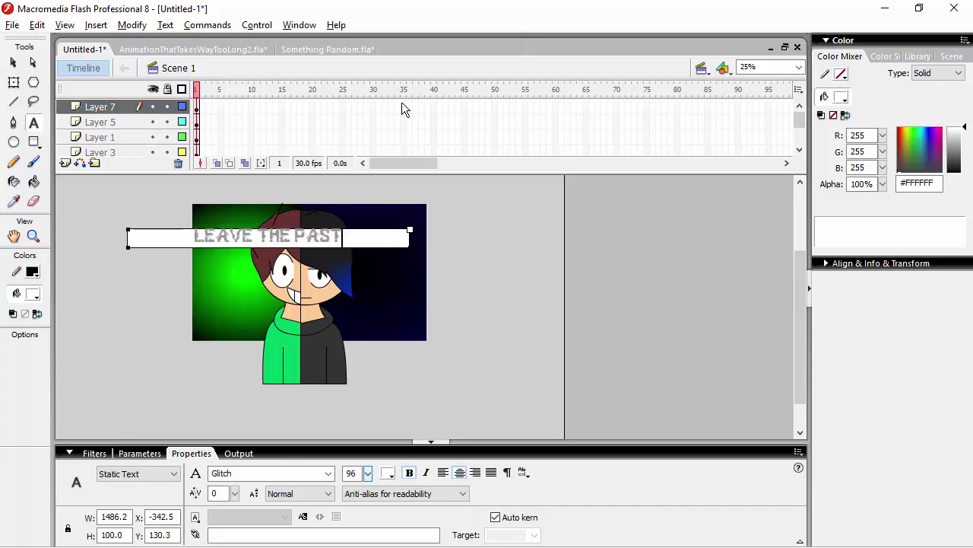
pyautogui.hotkey('ctrl', 'shift', 'Left')
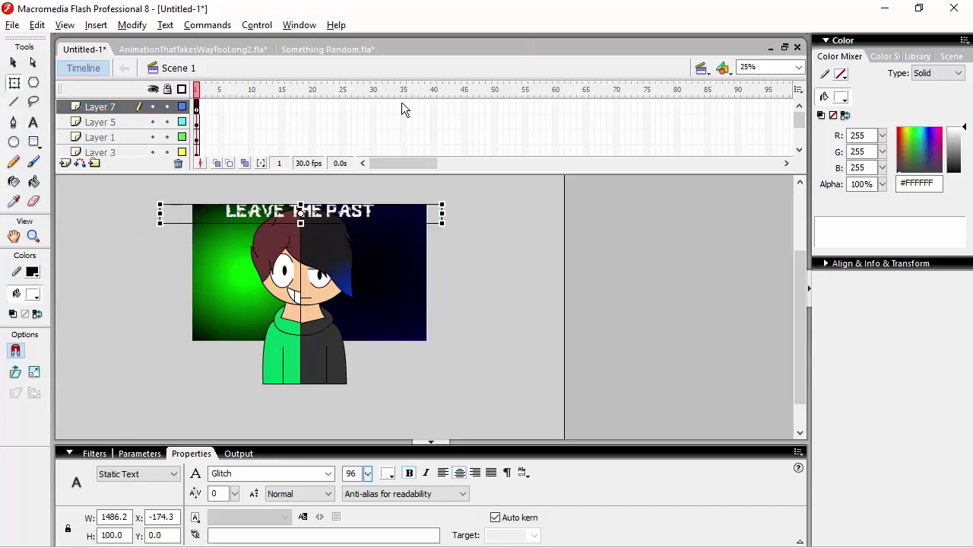
pyautogui.press('Escape')
pyautogui.press('q')
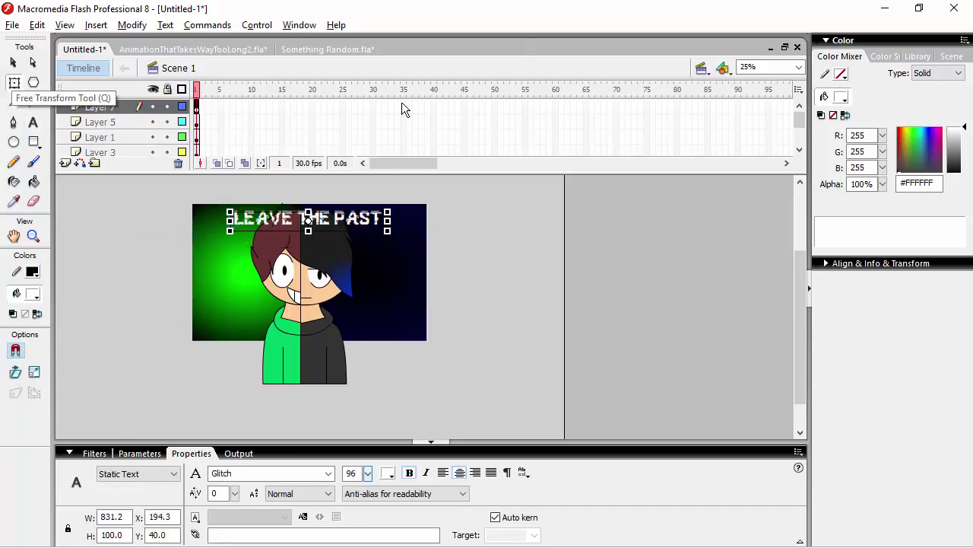
# Add the text "LOOK TO THE FUTURE" in the same style and place it near the stage's lower right corner.
pyautogui.press('t')
pyautogui.click(215, 319)
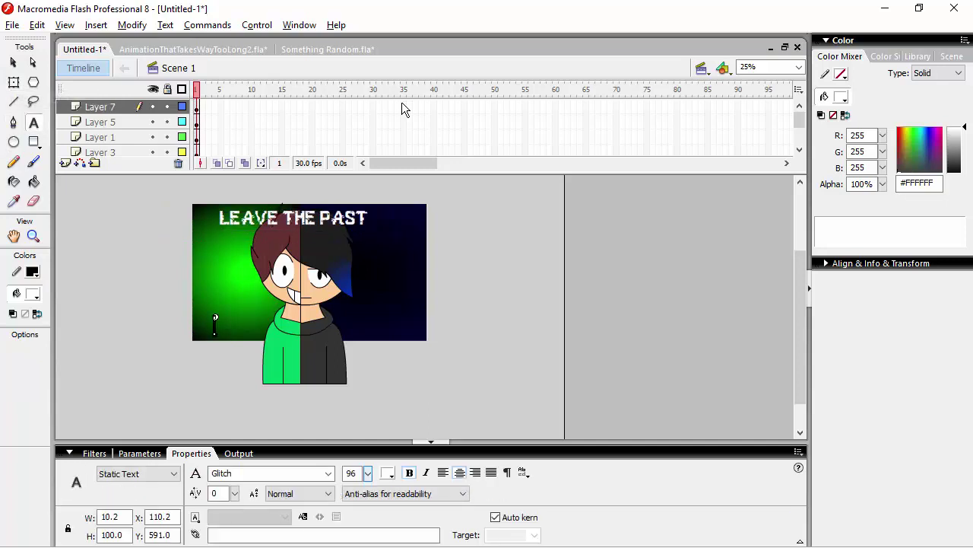
pyautogui.write('LOOK TO THE FUTURE')
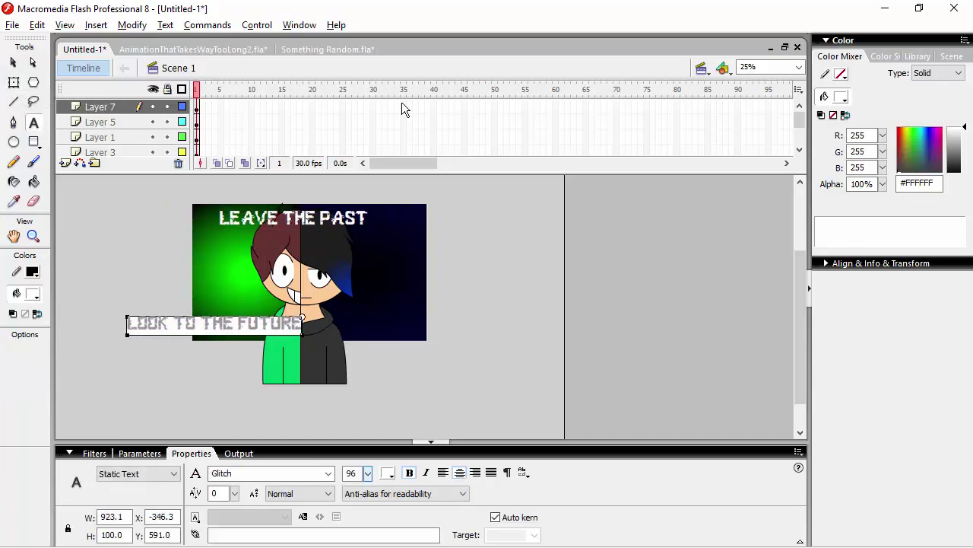
pyautogui.press('Escape')
pyautogui.press('q')
pyautogui.moveTo(216, 326); pyautogui.dragTo(343, 329)
pyautogui.hotkey('shift', 'Left')
pyautogui.hotkey('shift', 'Left')
pyautogui.hotkey('shift', 'Left')
pyautogui.hotkey('shift', 'Left')
pyautogui.hotkey('shift', 'Left')
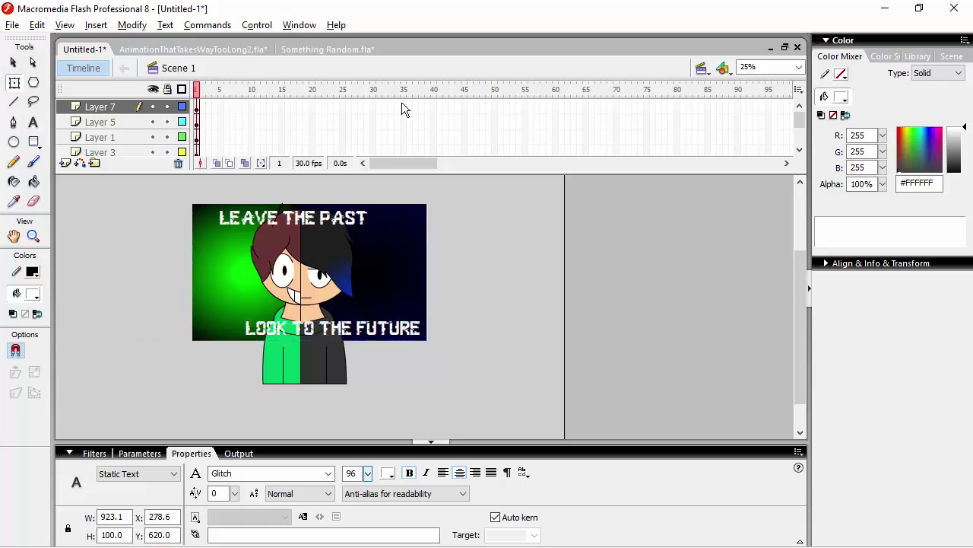
# Deselect the text and start exporting the drawing as an image.
pyautogui.press('Escape')
pyautogui.hotkey('alt', 'f')
pyautogui.press('e')
pyautogui.press('Return')
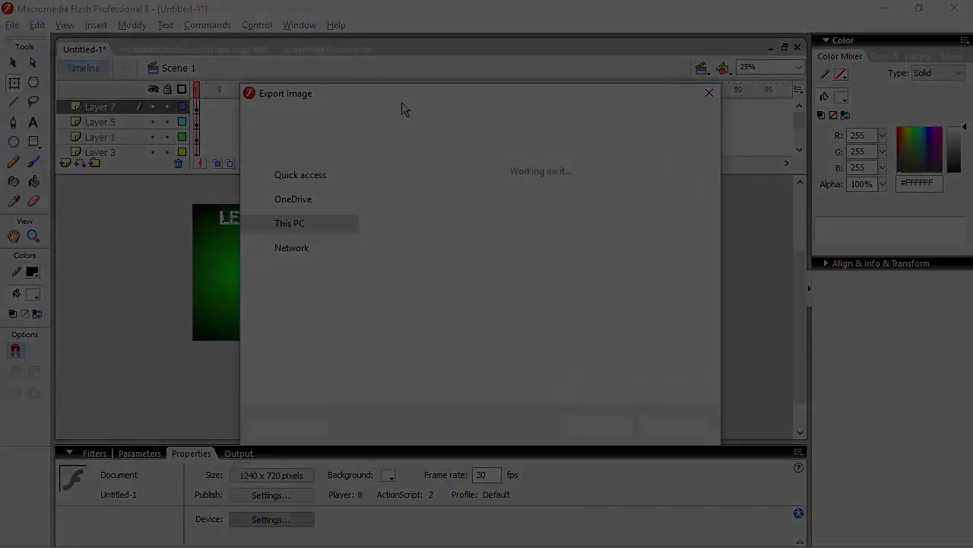